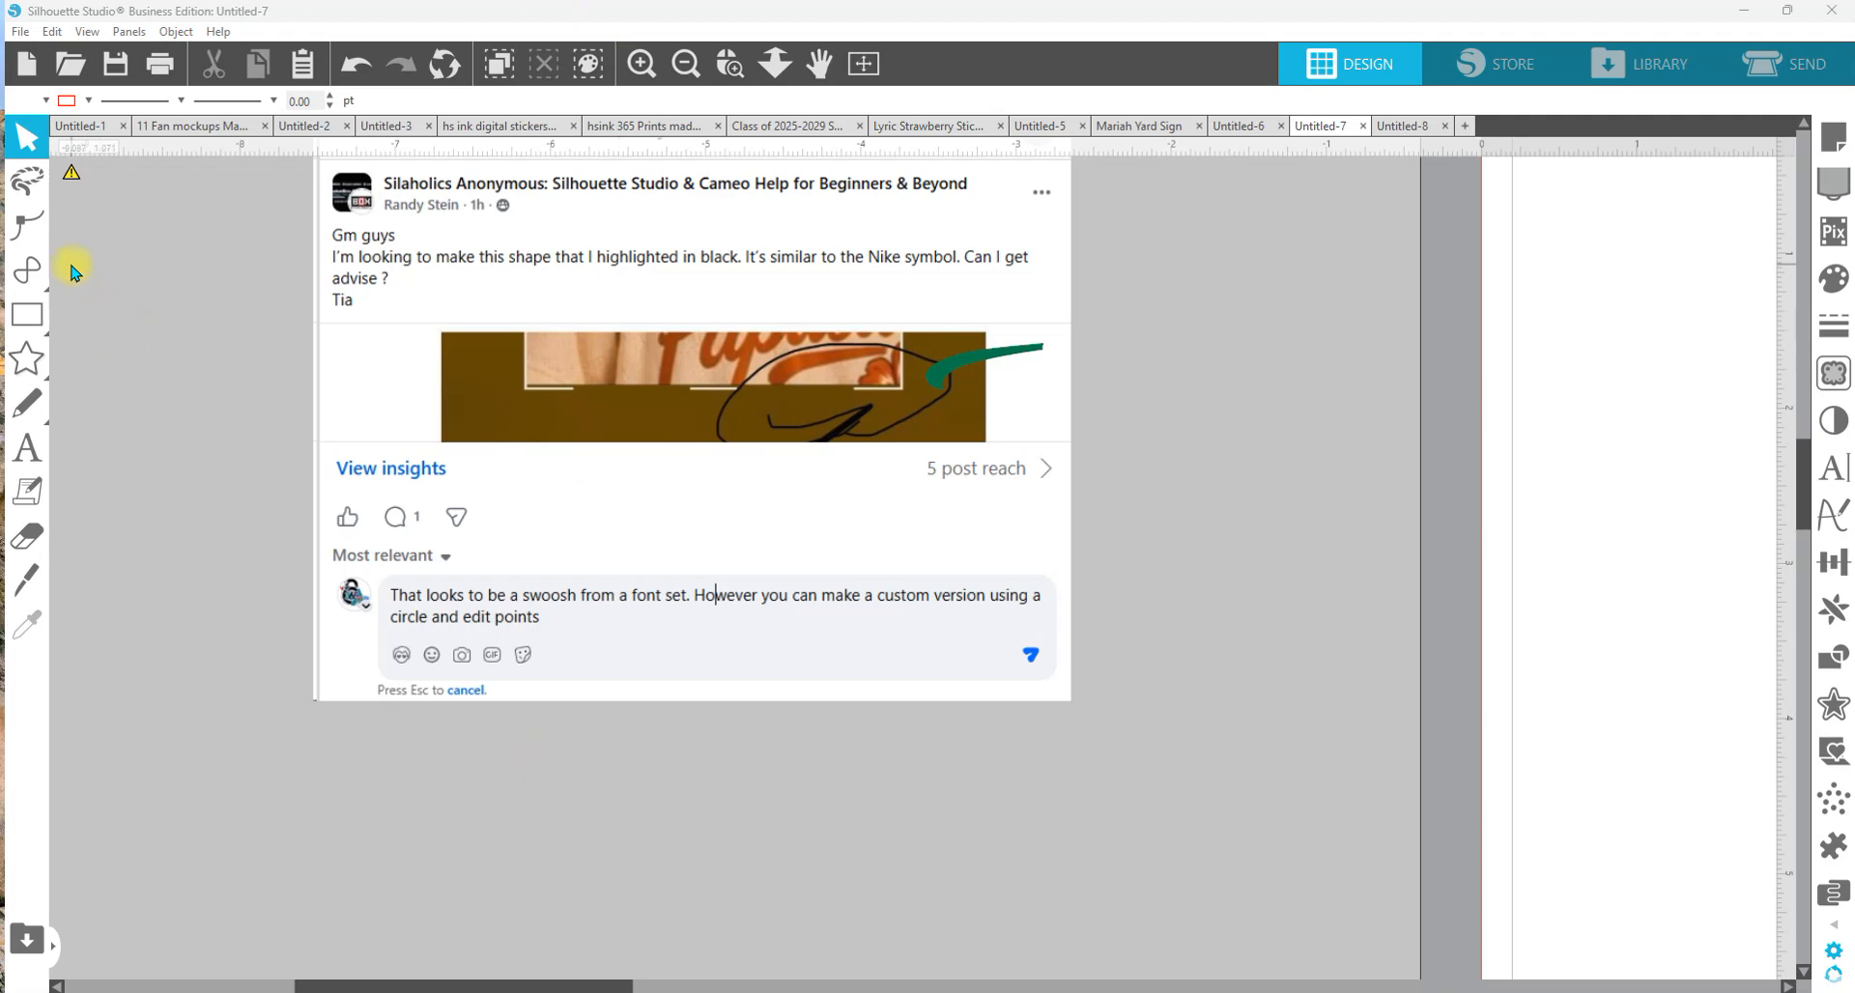
# - Draw an ellipse about 0.85 × 0.26 in over the picture's swoosh and fill it with light green C2DA6A at 63% transparency
pyautogui.moveTo(33, 314)
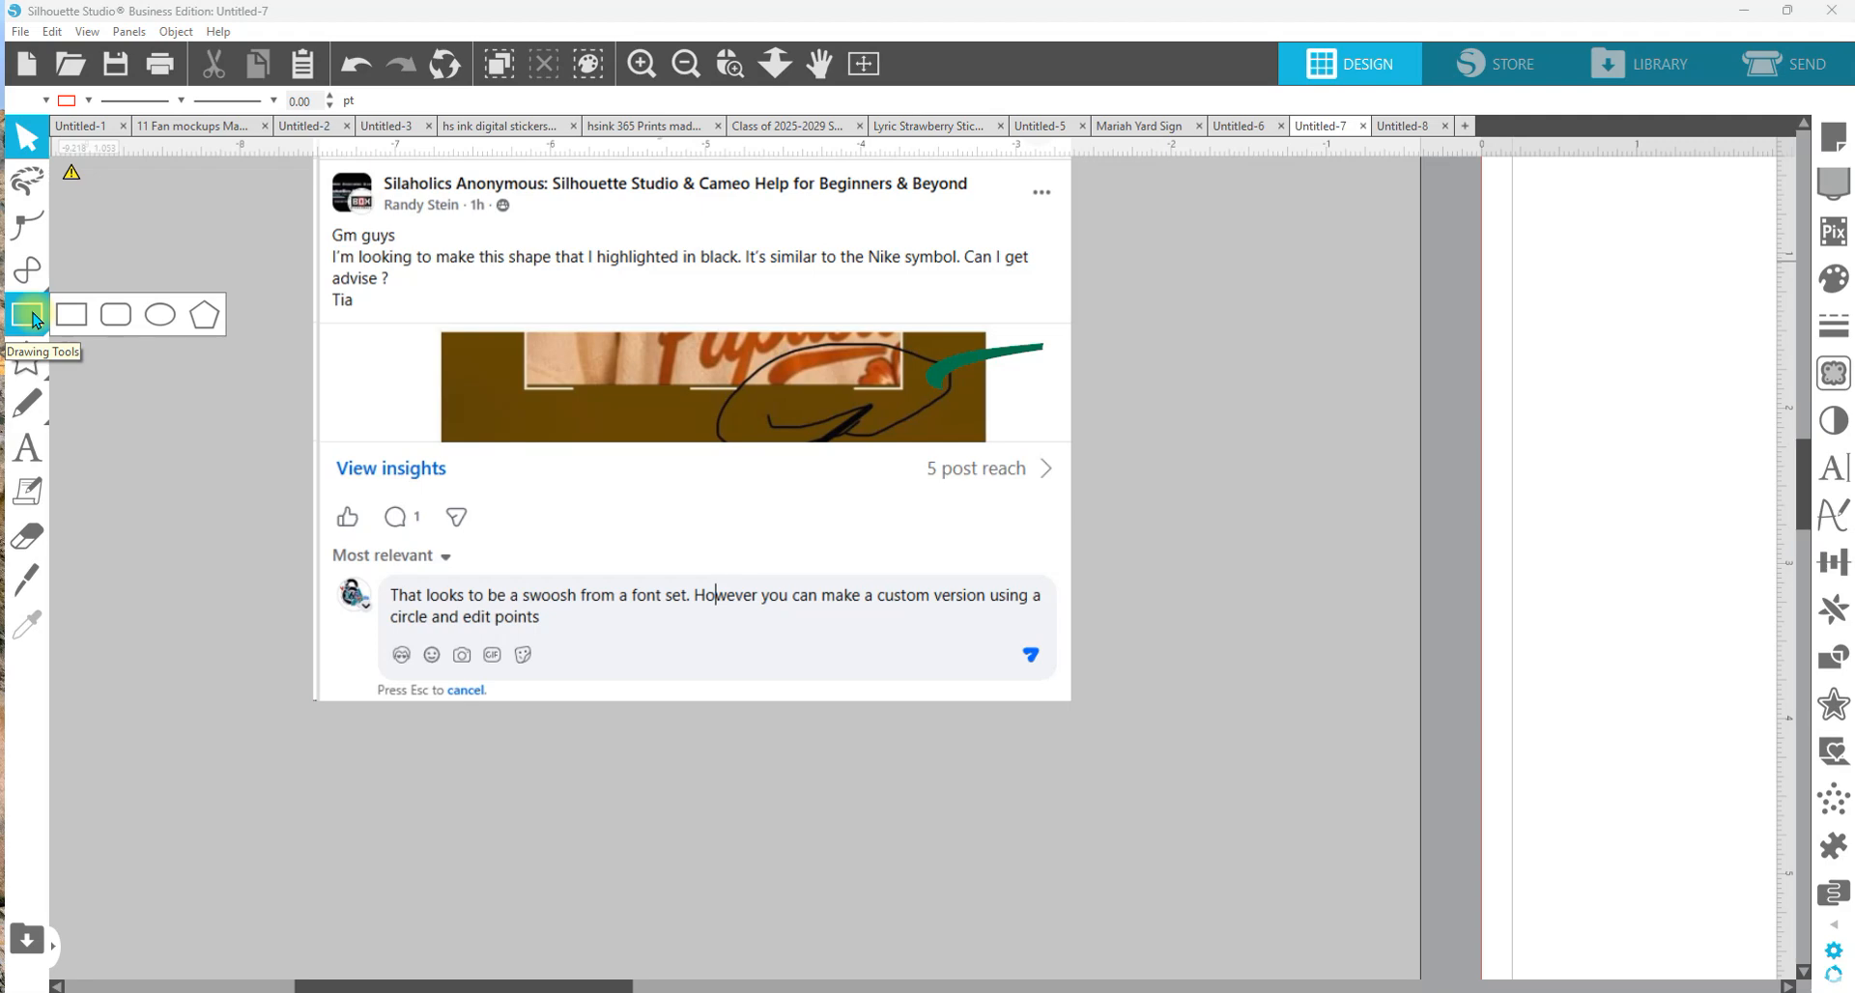
pyautogui.click(154, 323)
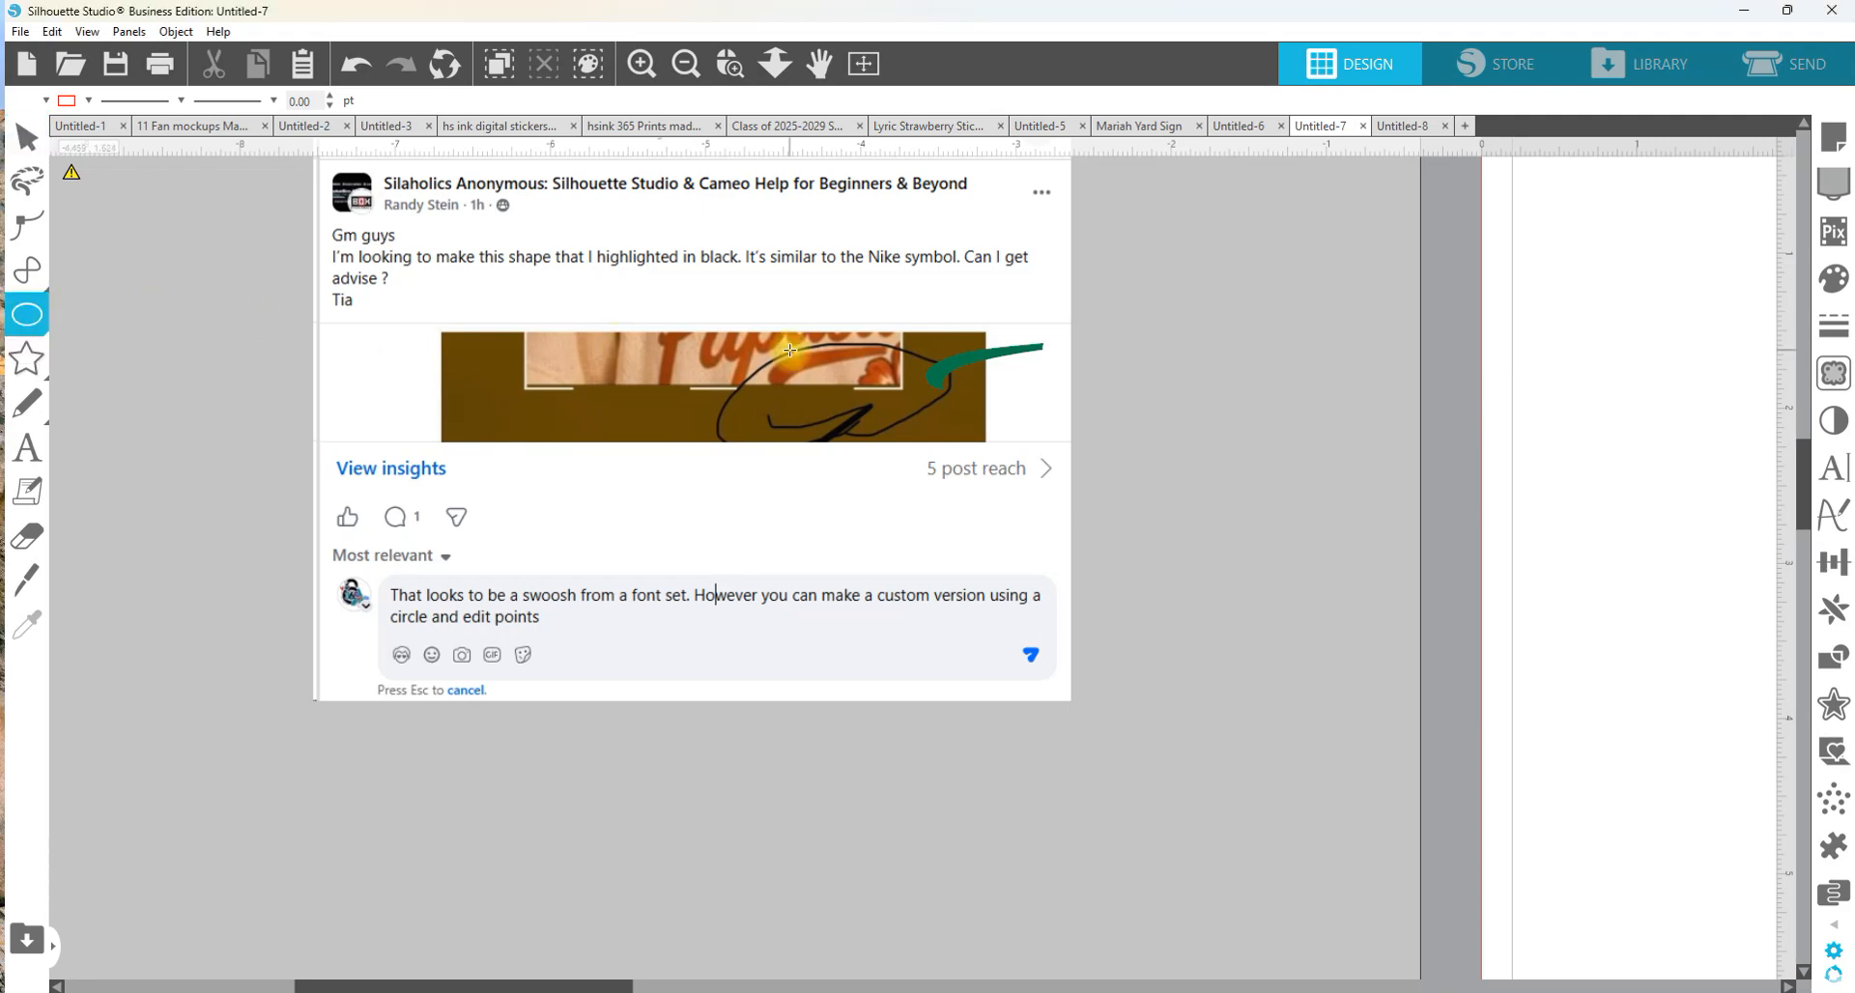
pyautogui.moveTo(776, 354); pyautogui.dragTo(903, 389)
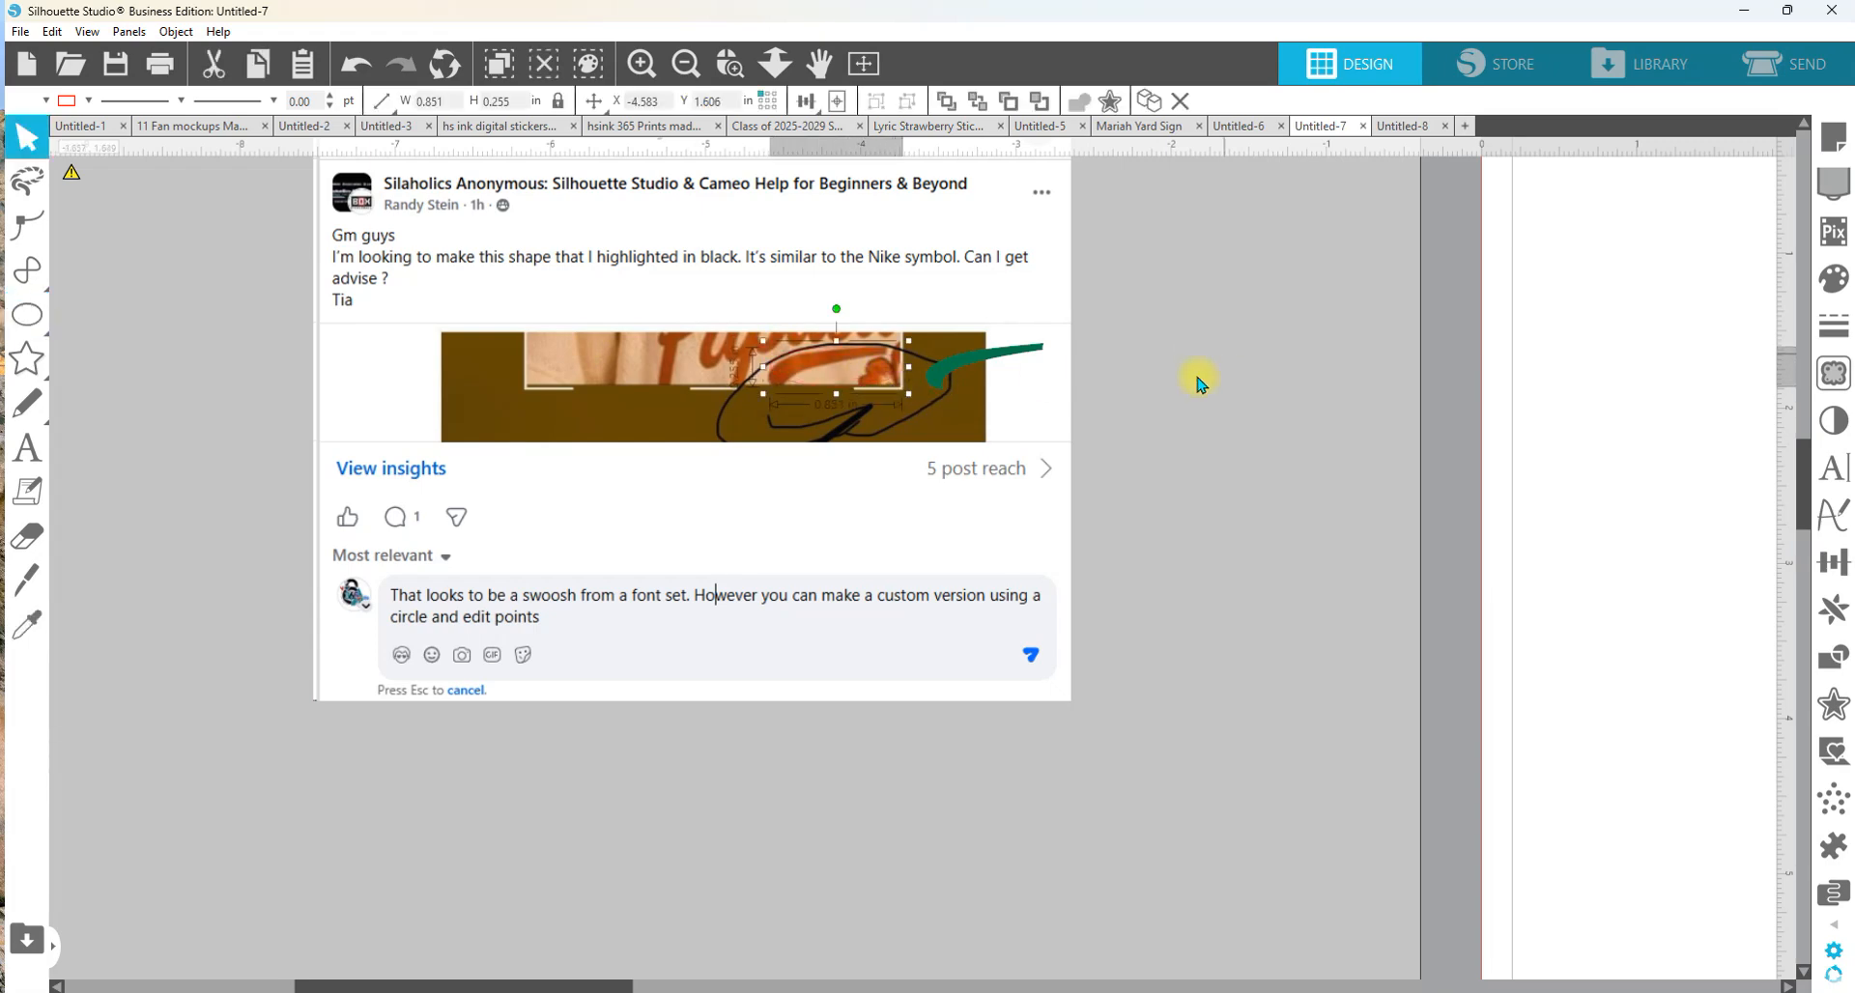
pyautogui.click(1834, 281)
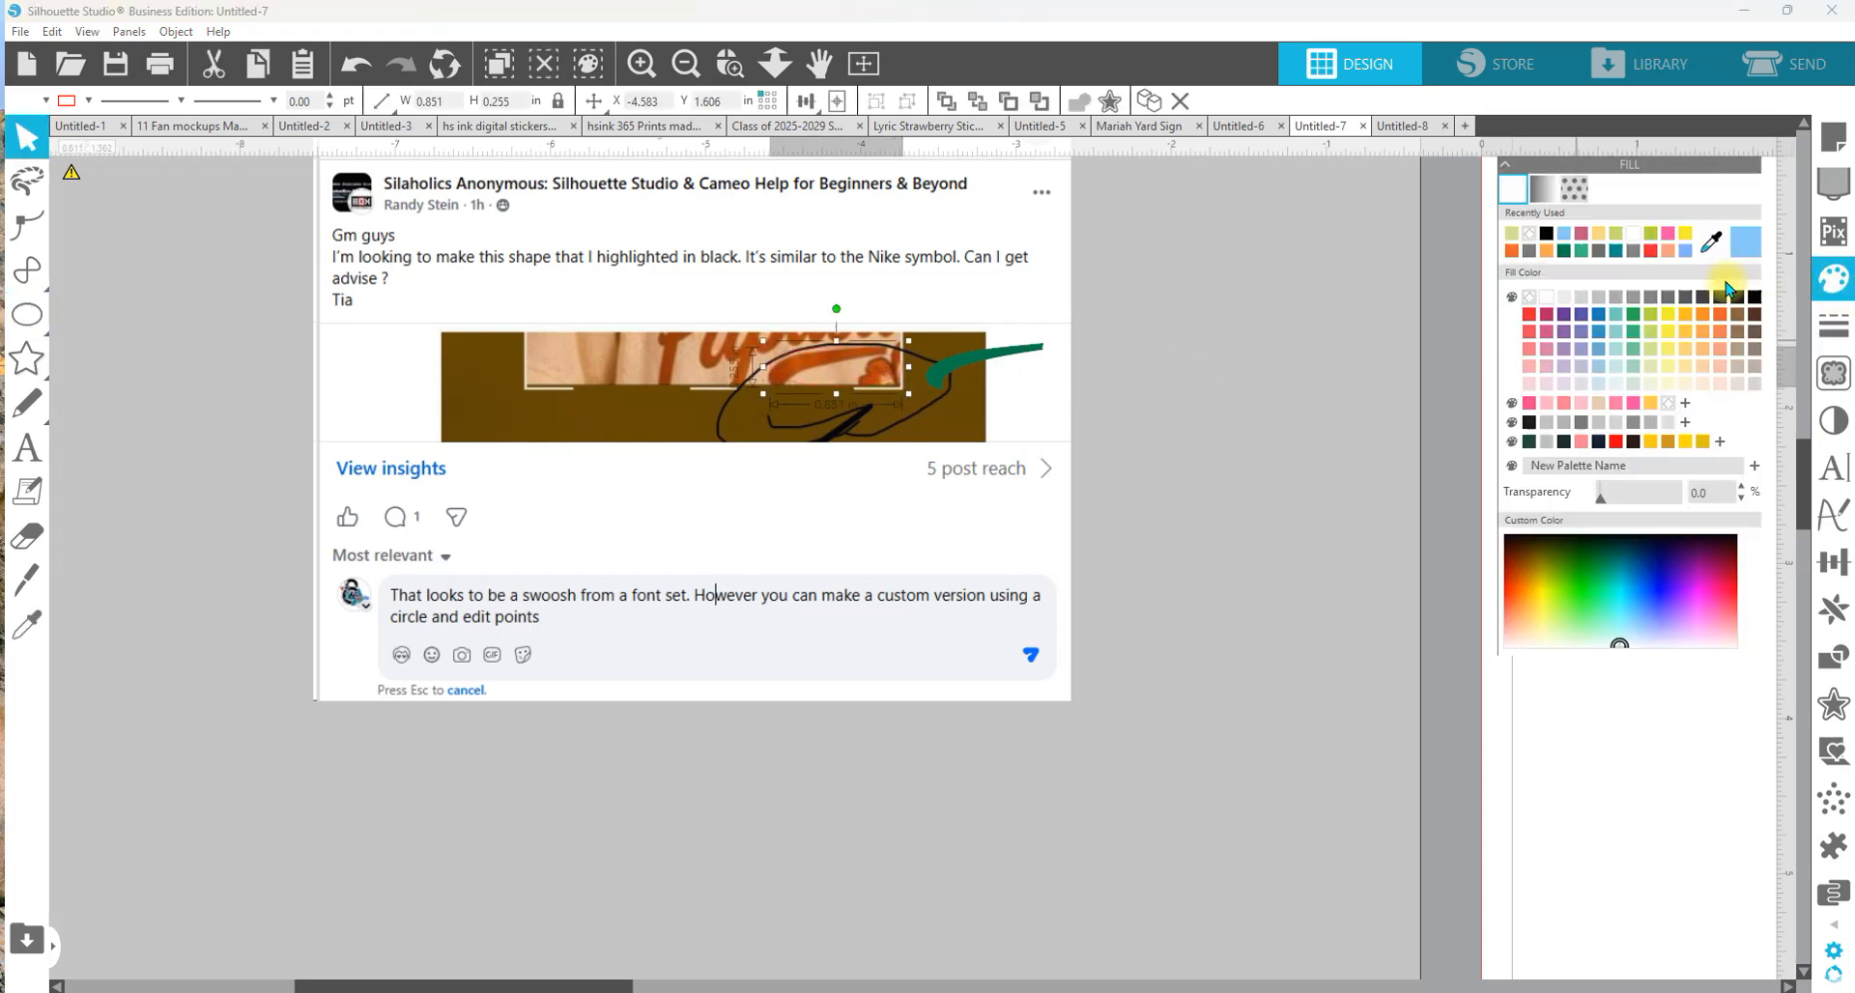
pyautogui.click(1651, 331)
pyautogui.moveTo(1601, 498); pyautogui.dragTo(1651, 503)
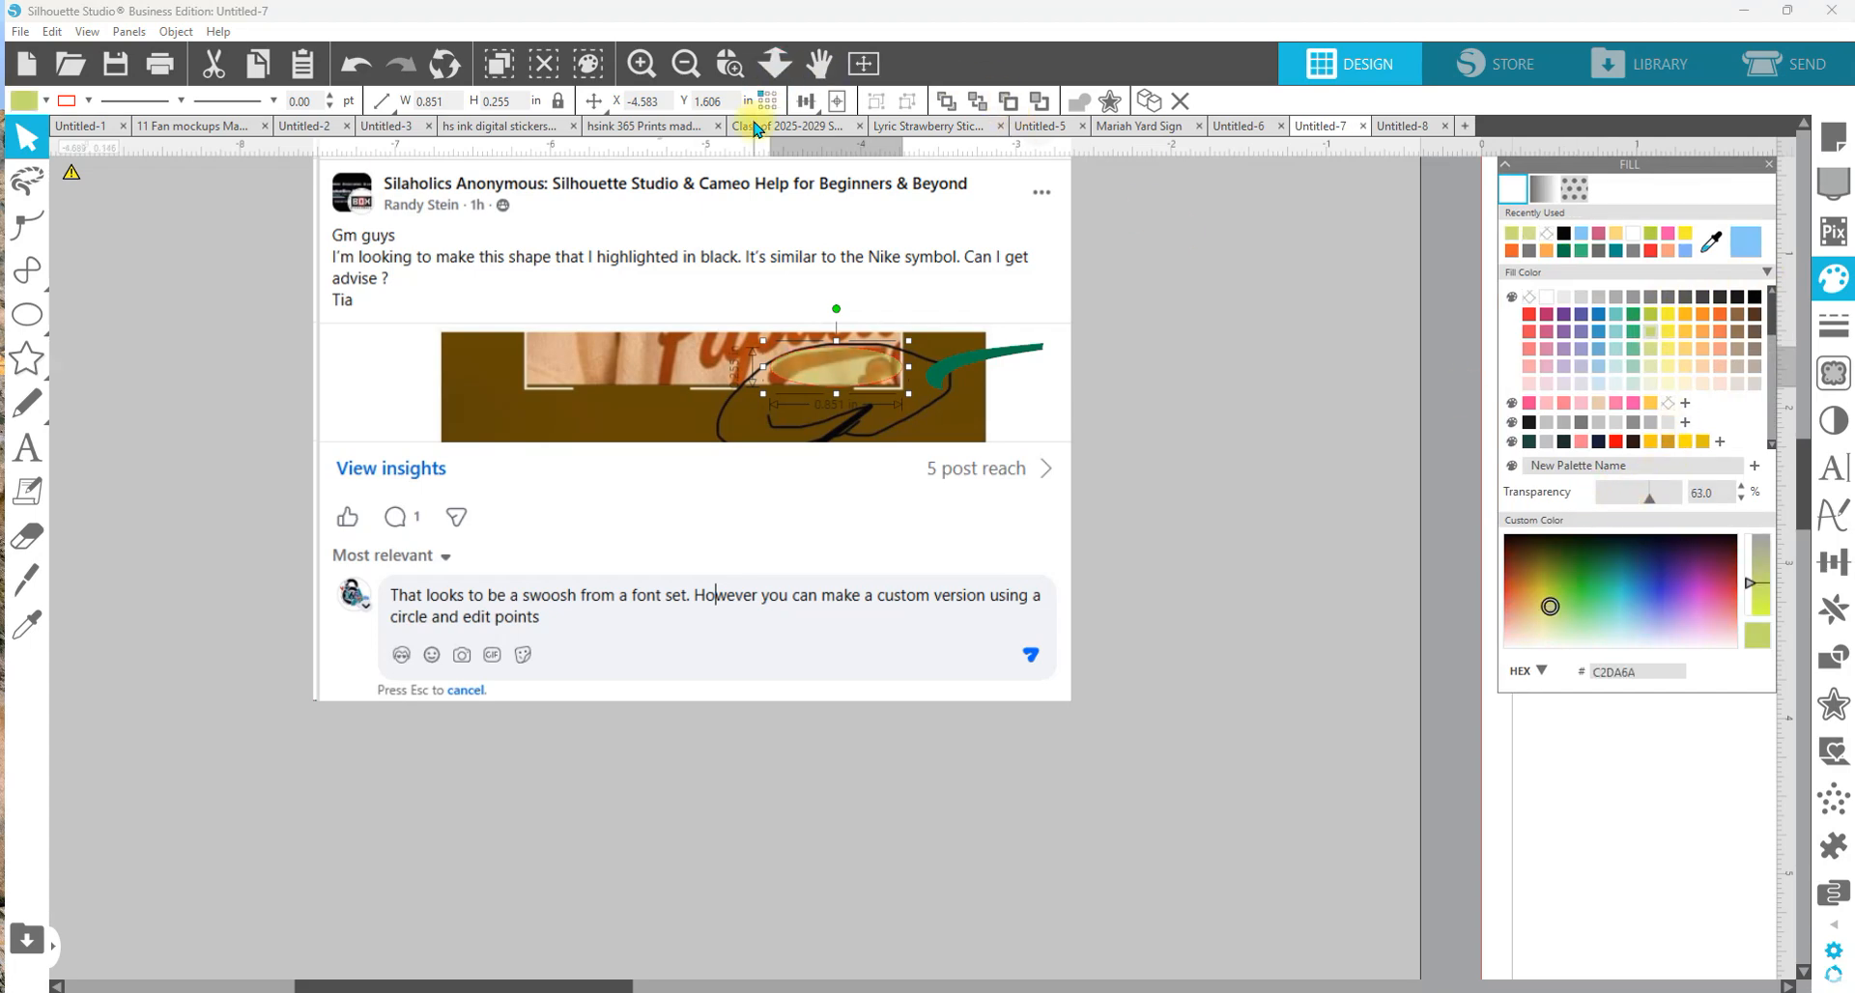
# - Rotate the ellipse slightly counterclockwise, shift it over the pictured swoosh, and stretch its height to about 0.267 in
pyautogui.click(730, 64)
pyautogui.moveTo(736, 285); pyautogui.dragTo(1088, 431)
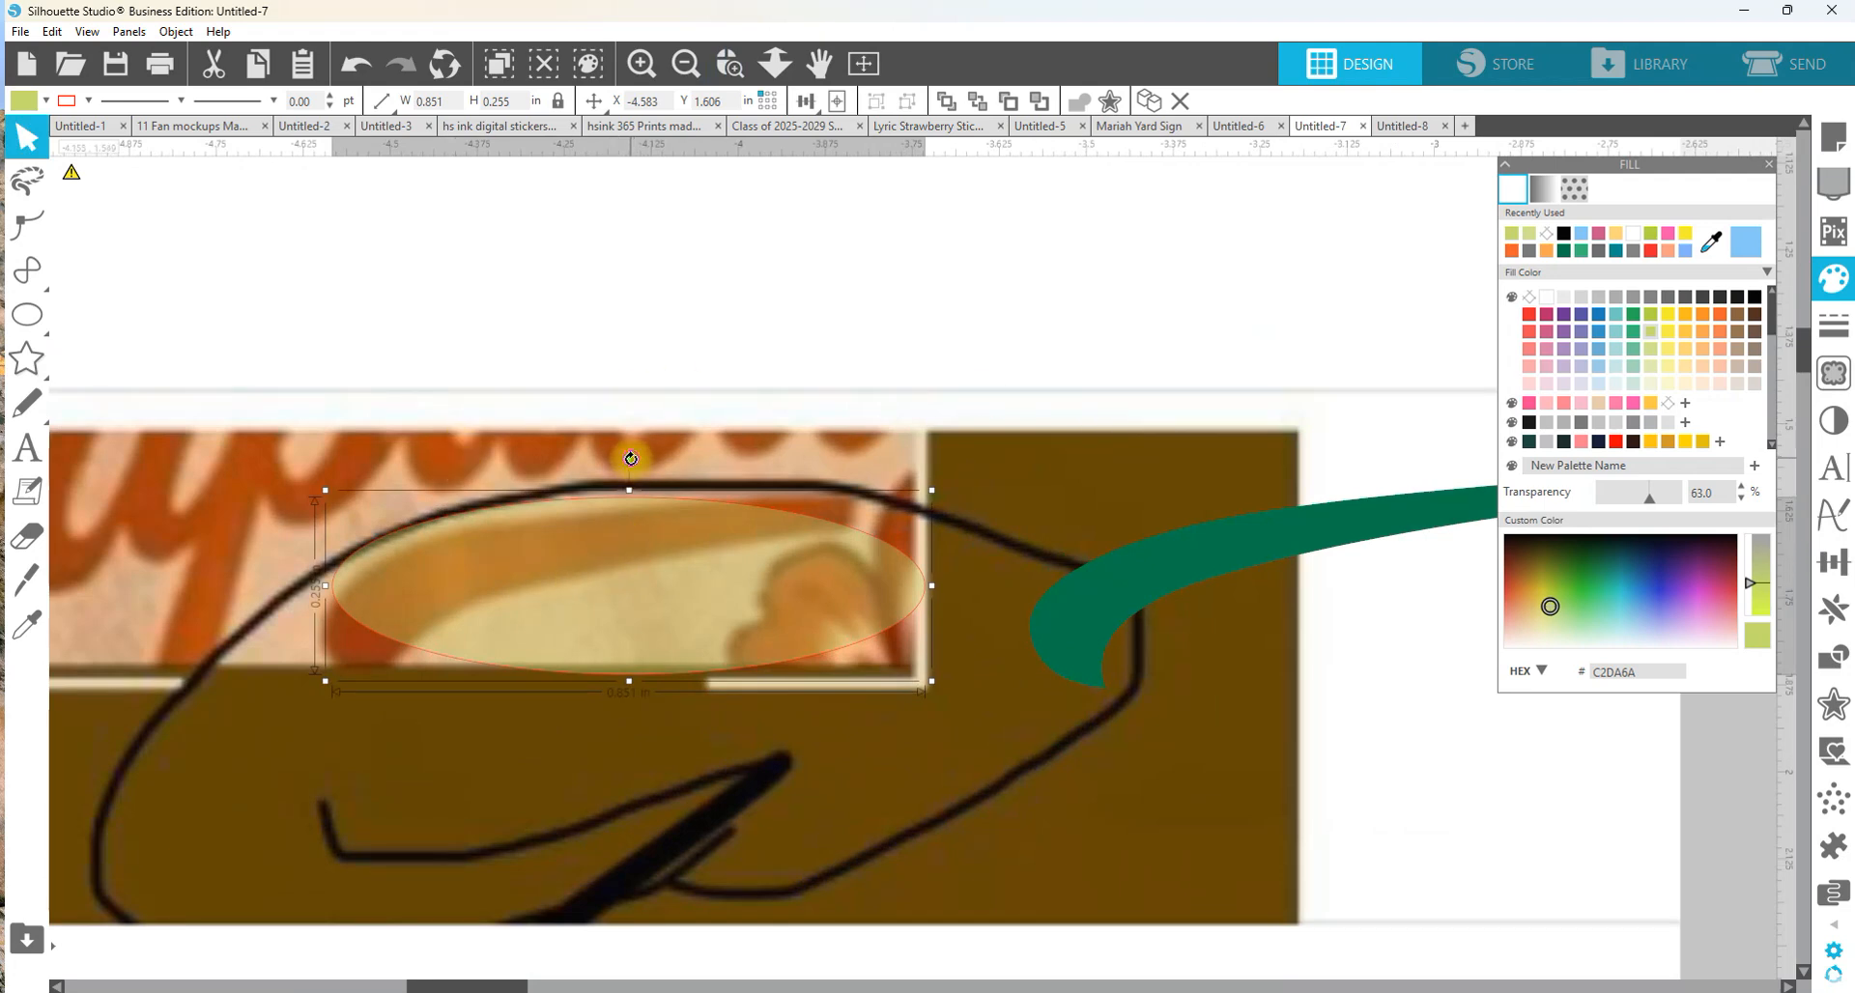
pyautogui.moveTo(629, 460); pyautogui.dragTo(613, 438)
pyautogui.moveTo(553, 553); pyautogui.dragTo(534, 556)
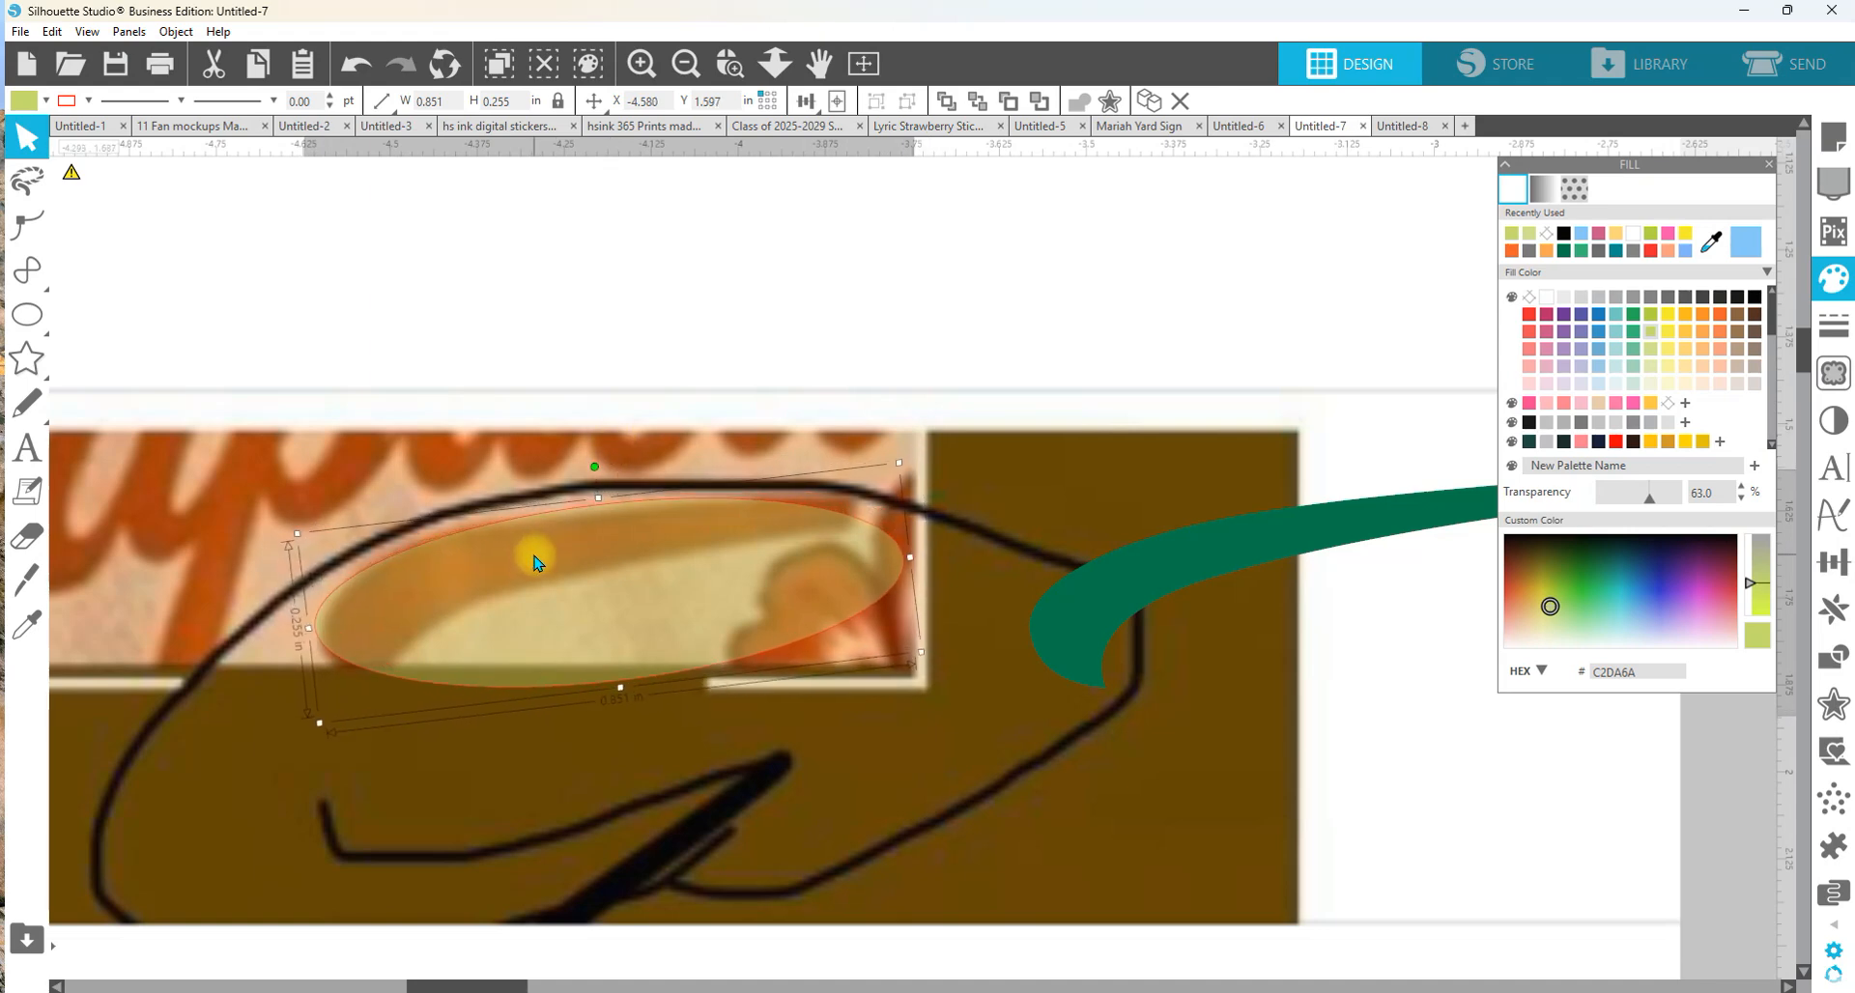
pyautogui.moveTo(598, 502); pyautogui.dragTo(599, 500)
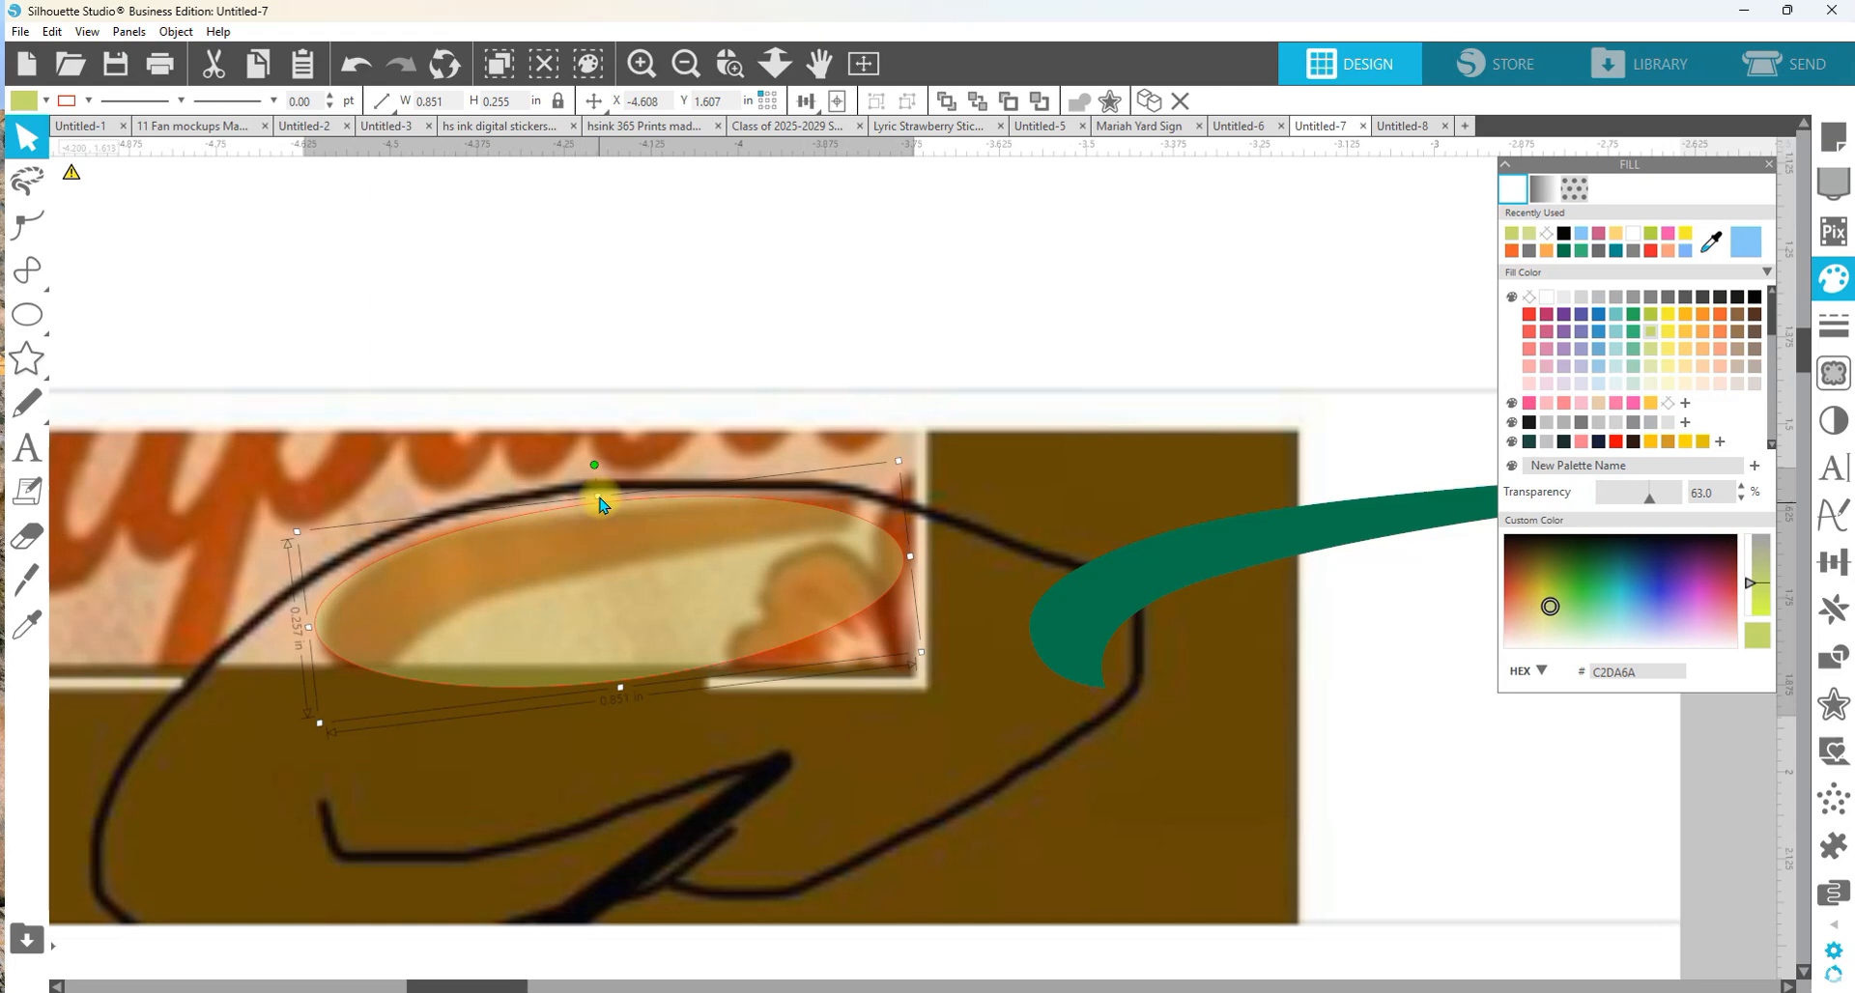
pyautogui.moveTo(620, 694); pyautogui.dragTo(621, 700)
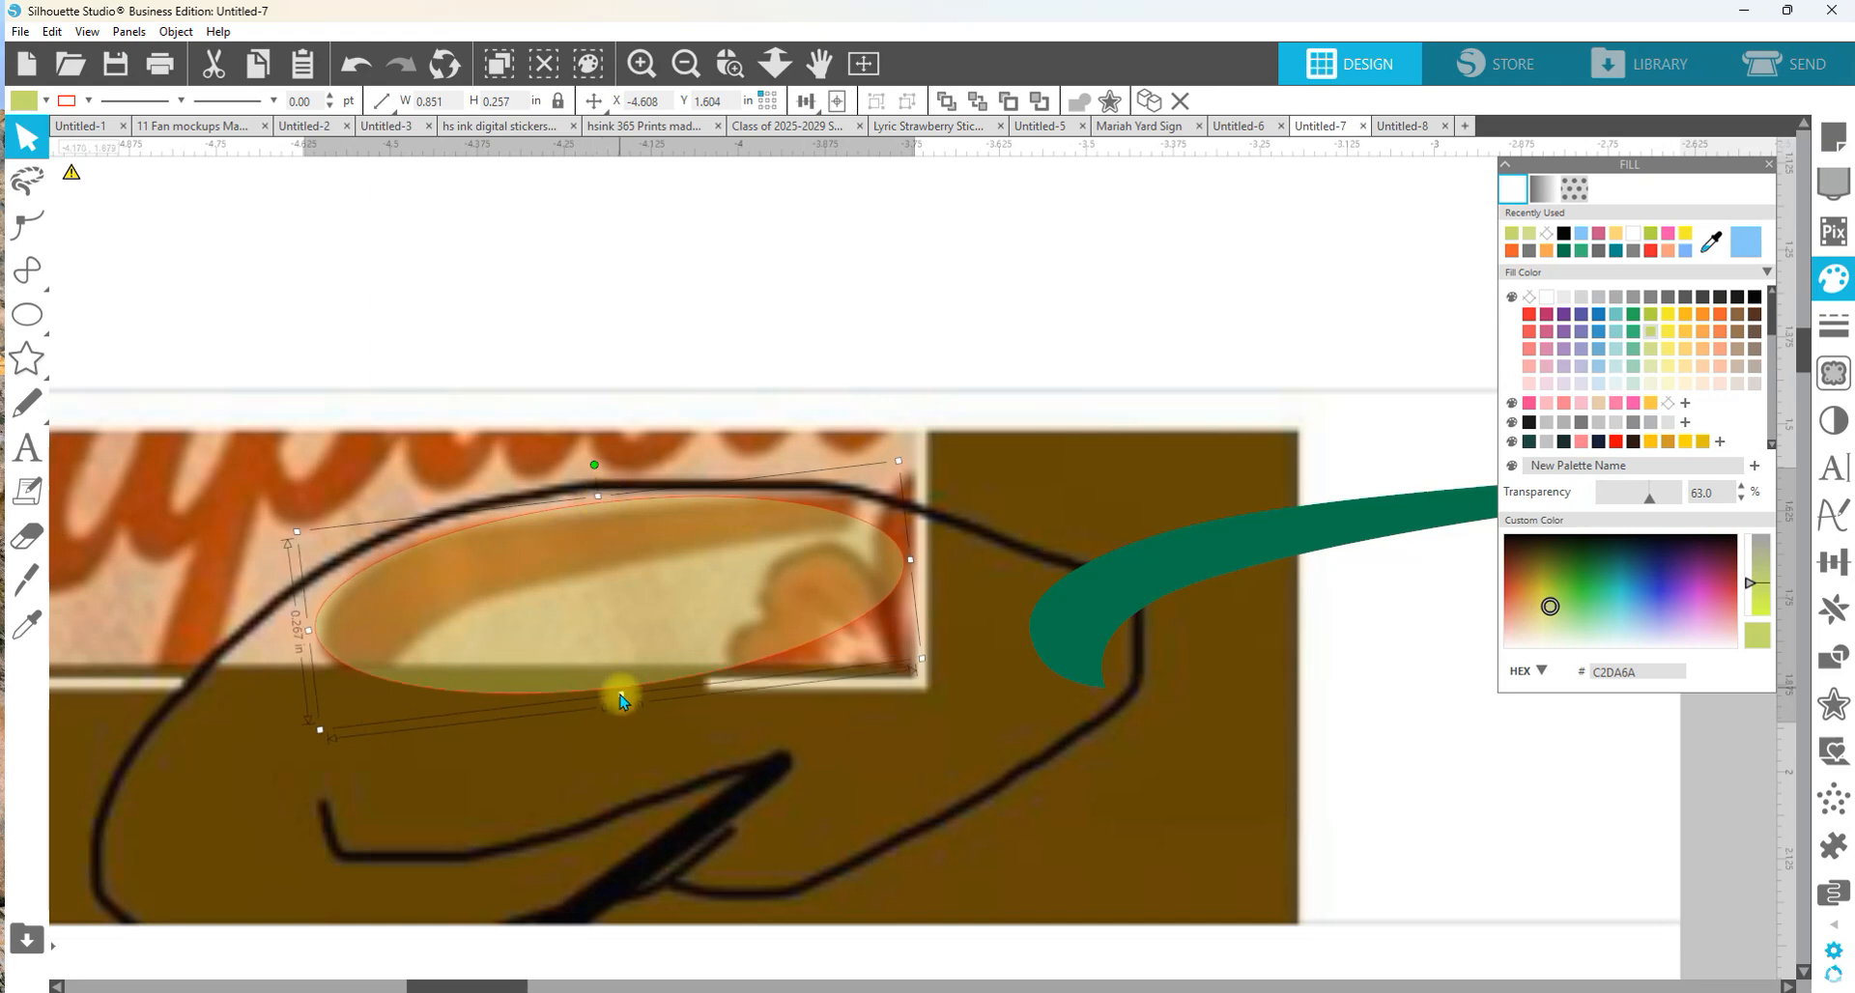
# - Add two edit points to the ellipse, one pulled up at its upper-right end and one on its lower-left edge
pyautogui.doubleClick(578, 597)
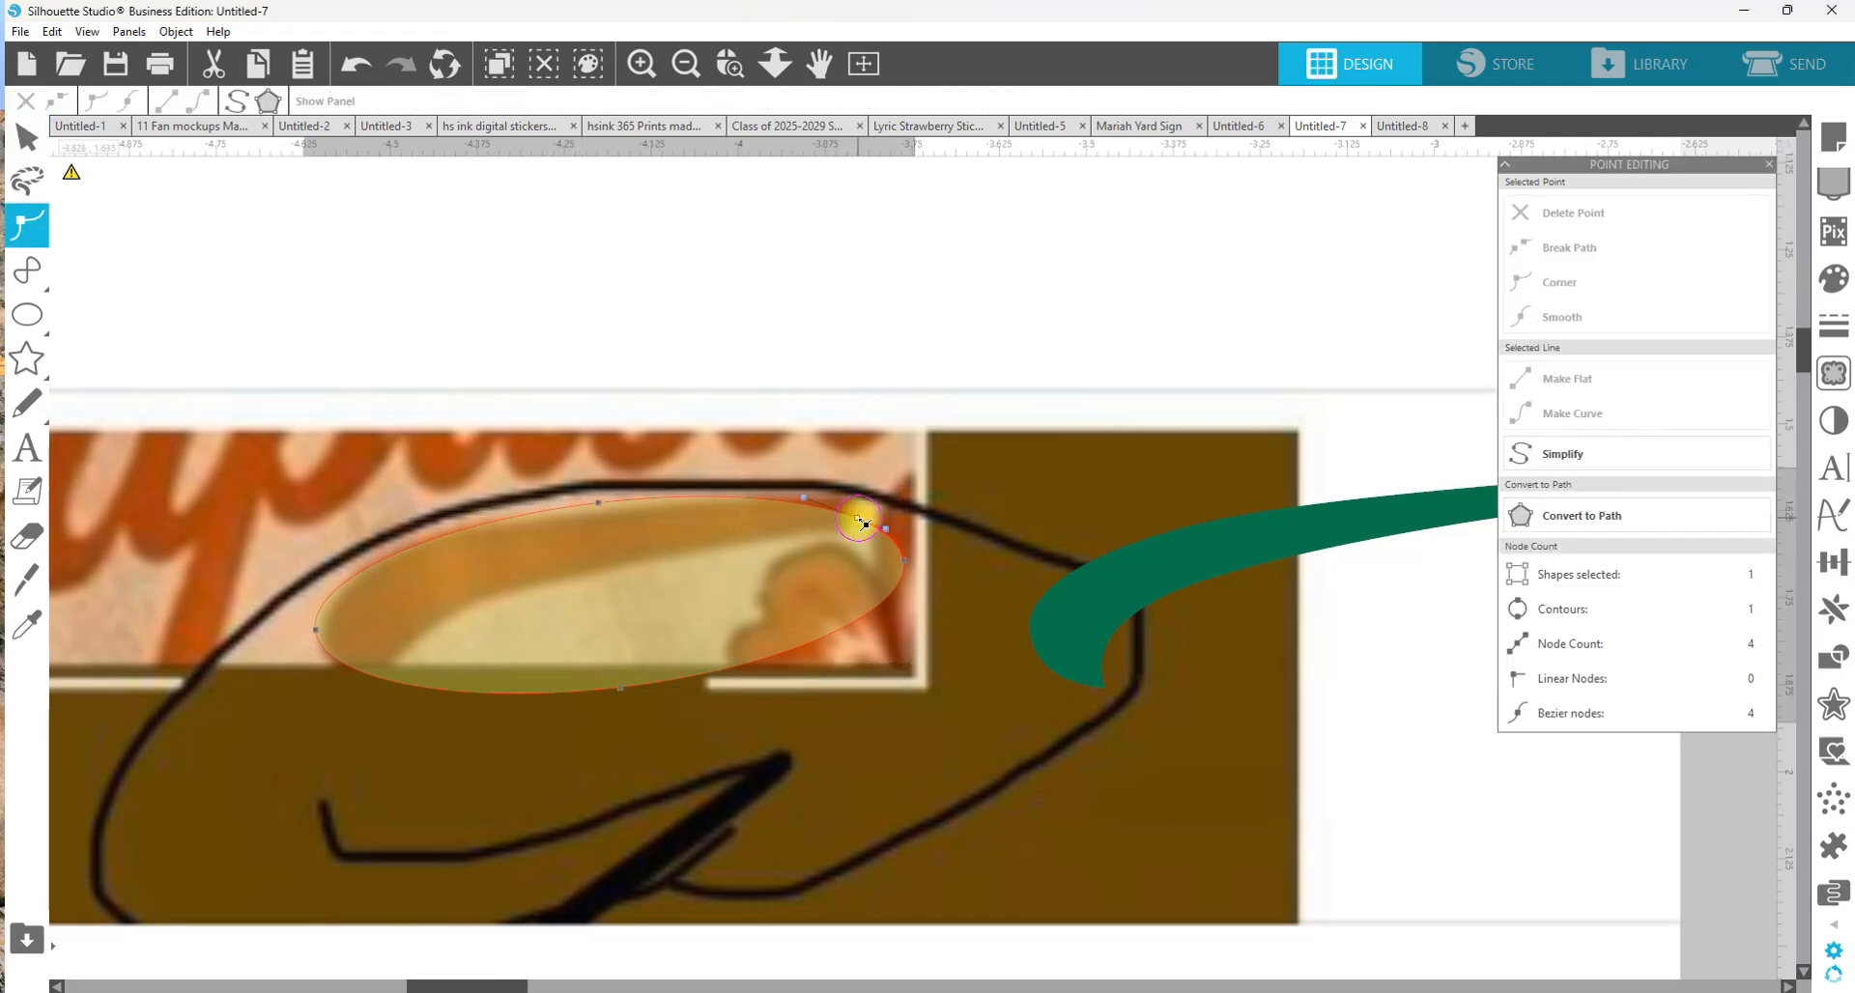
pyautogui.moveTo(863, 522); pyautogui.dragTo(858, 503)
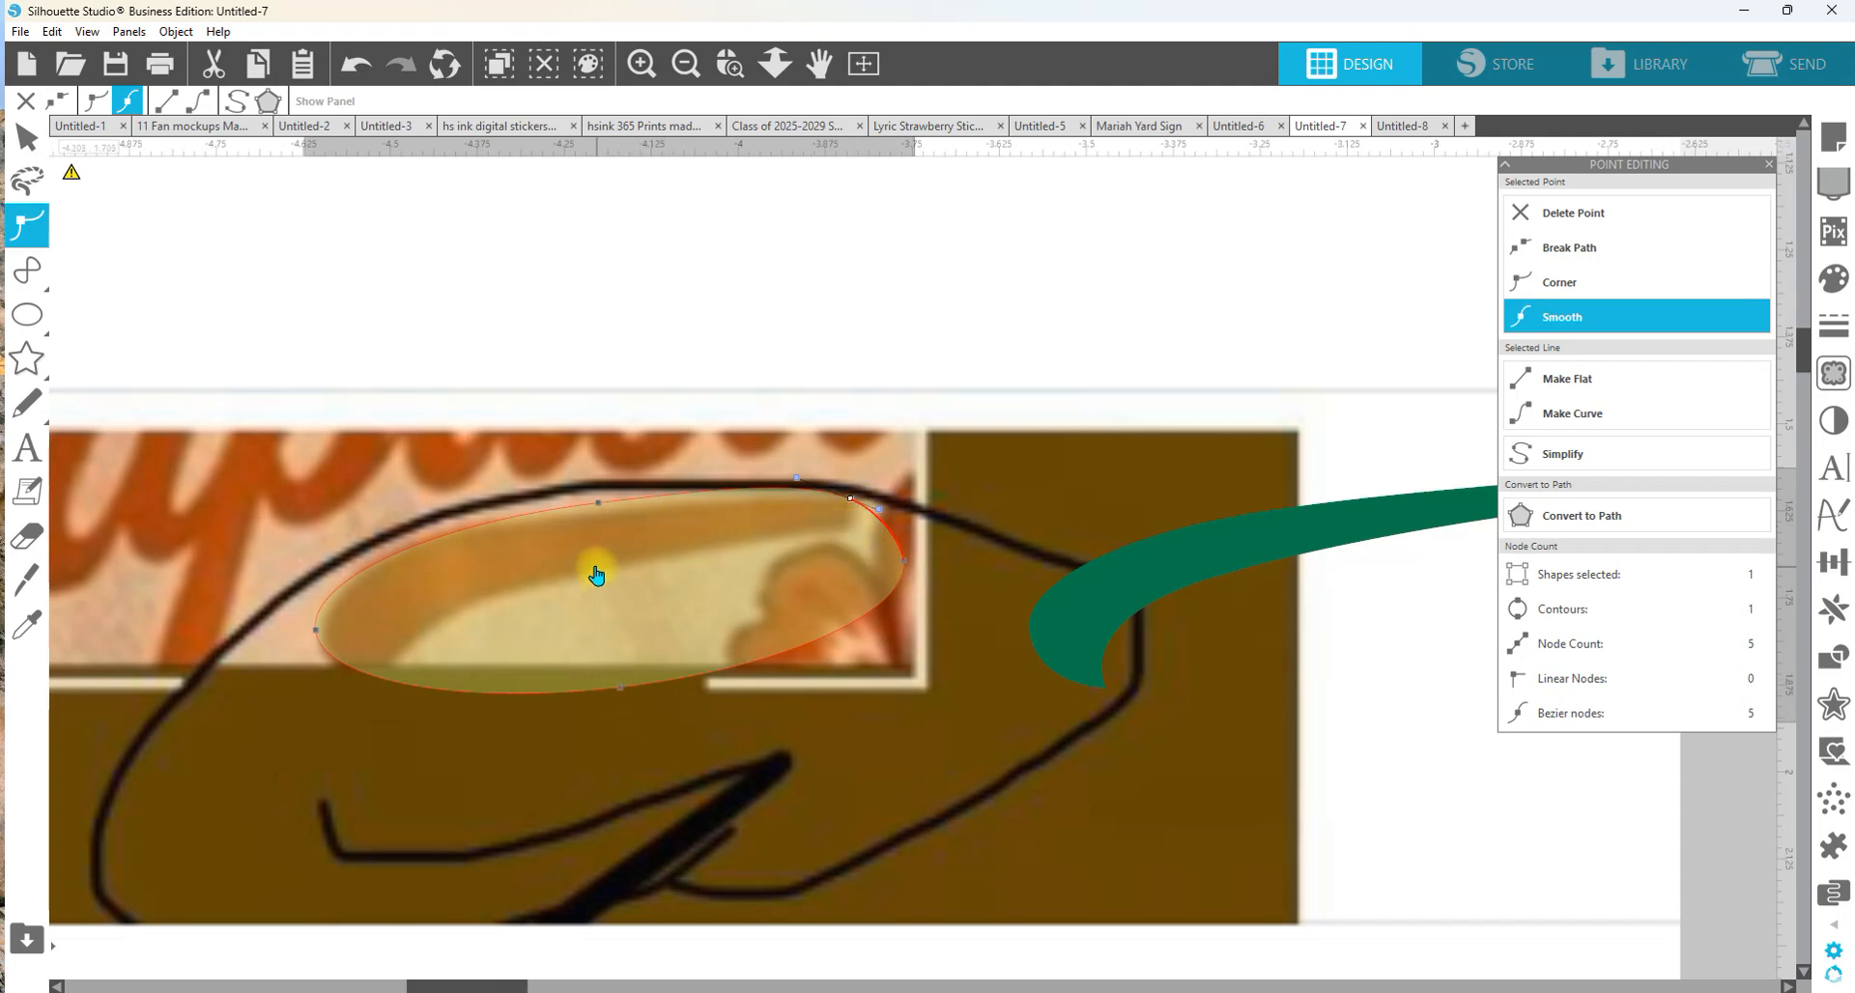
pyautogui.click(476, 692)
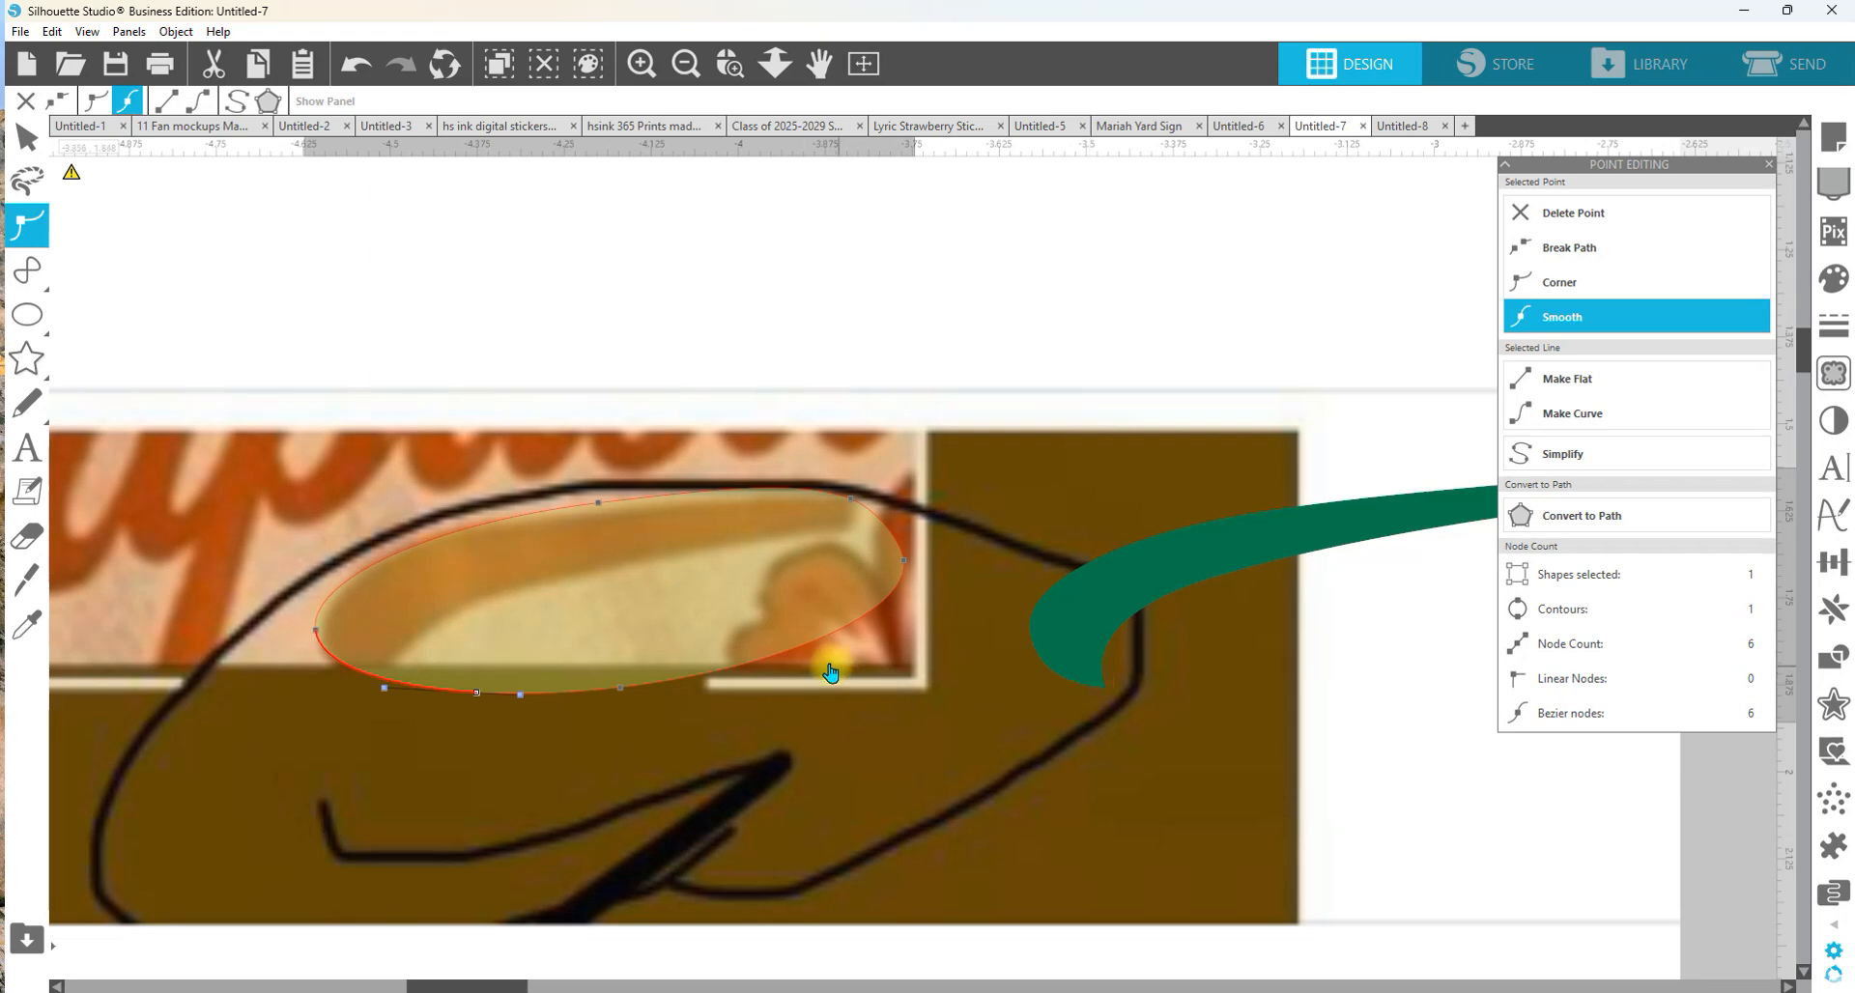
pyautogui.click(620, 688)
pyautogui.click(904, 561)
pyautogui.doubleClick(750, 619)
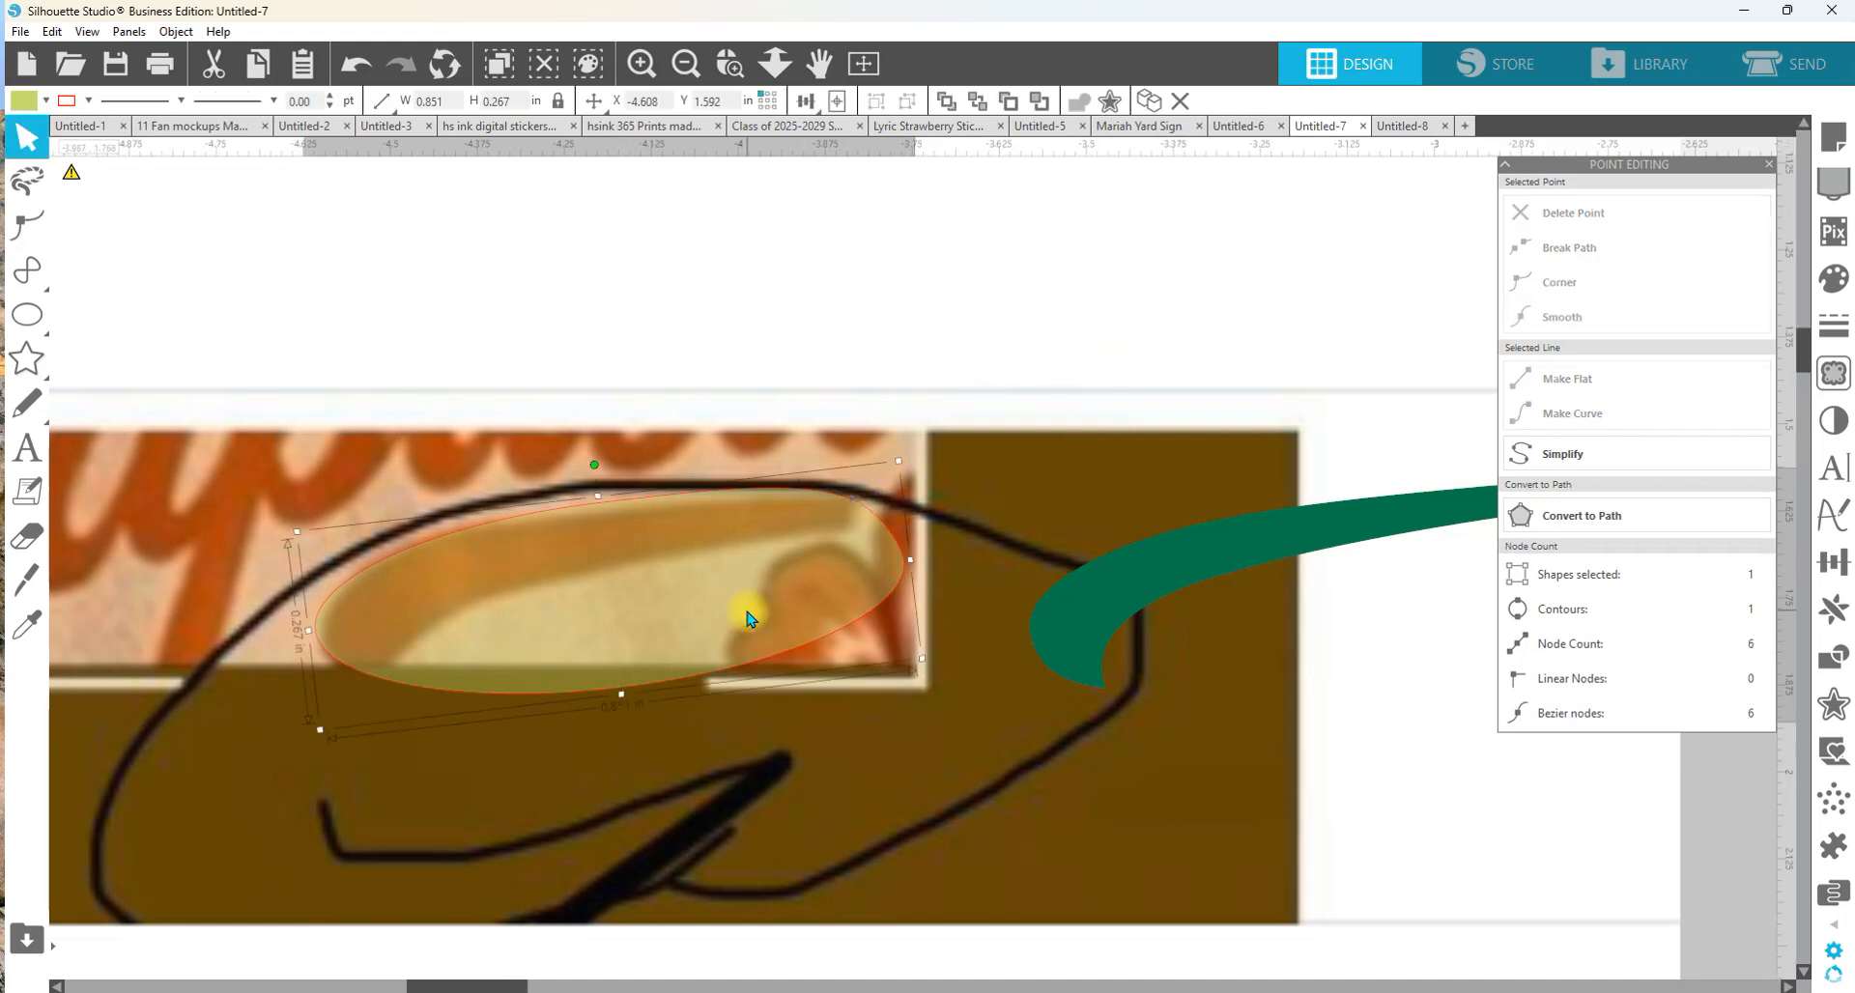
# - Convert all of the ellipse's edit points to Corner points and finish point editing
pyautogui.doubleClick(750, 620)
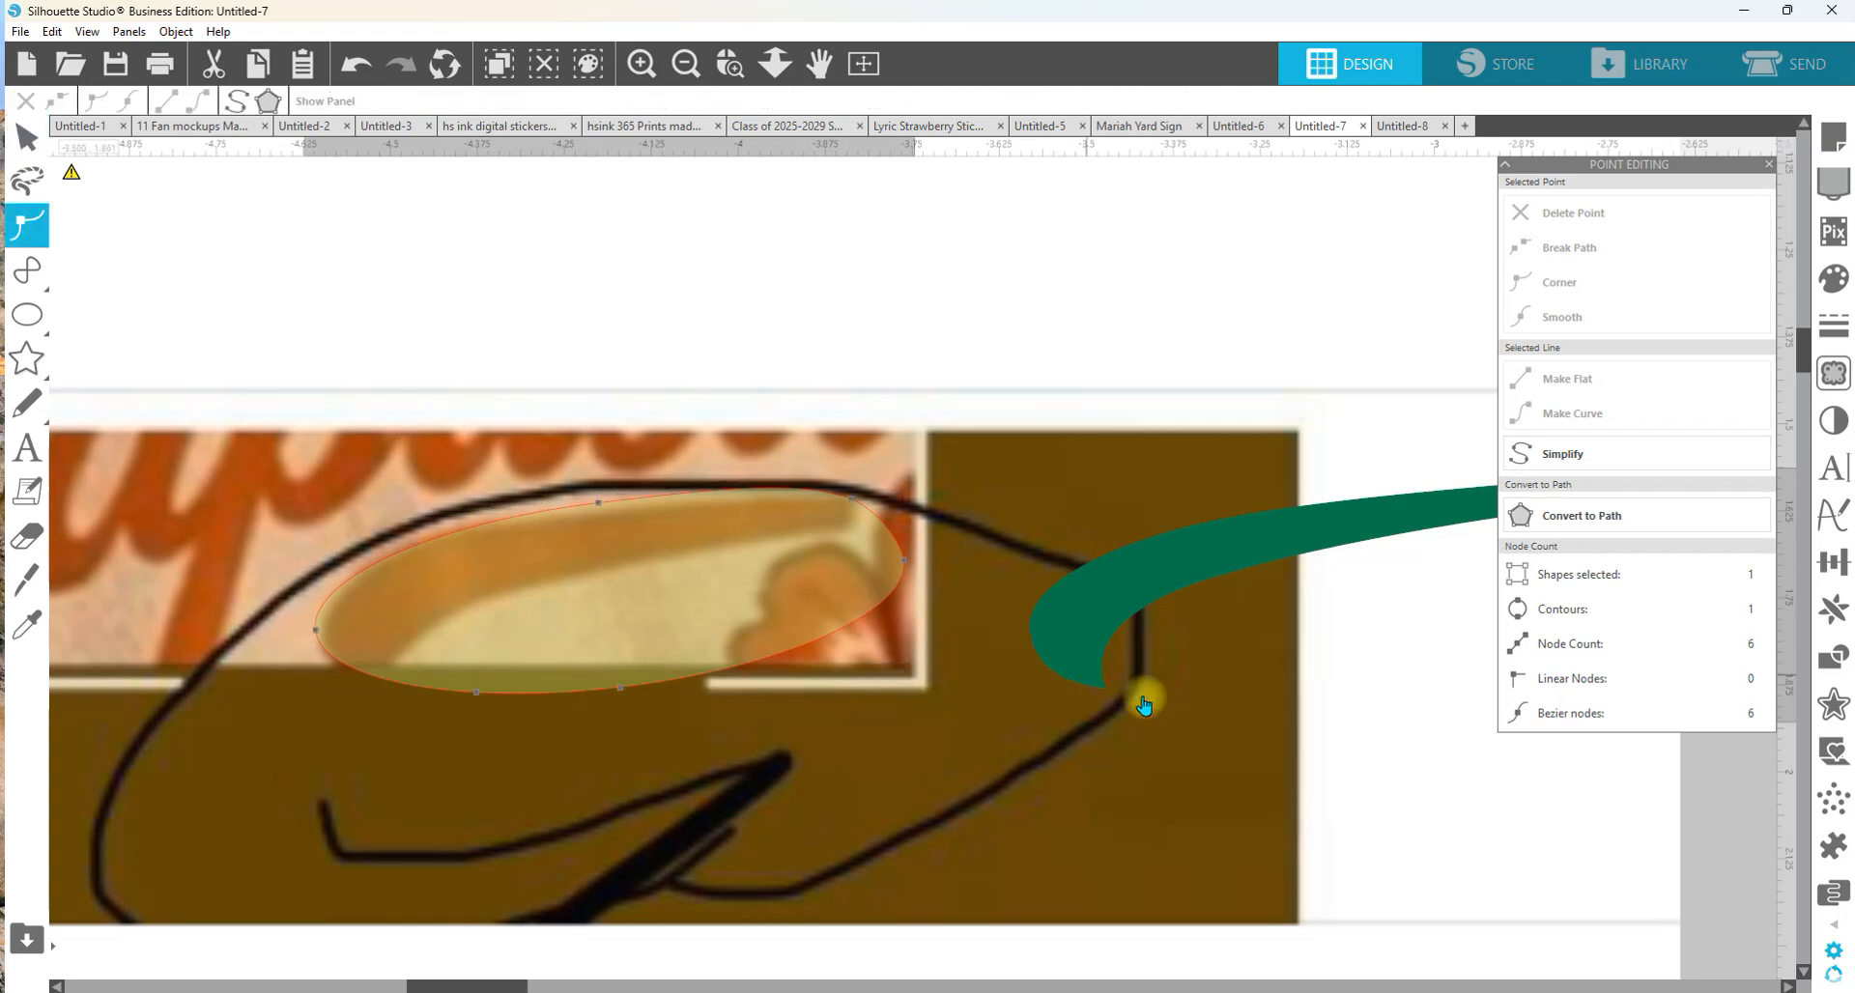
pyautogui.moveTo(1148, 775); pyautogui.dragTo(427, 473)
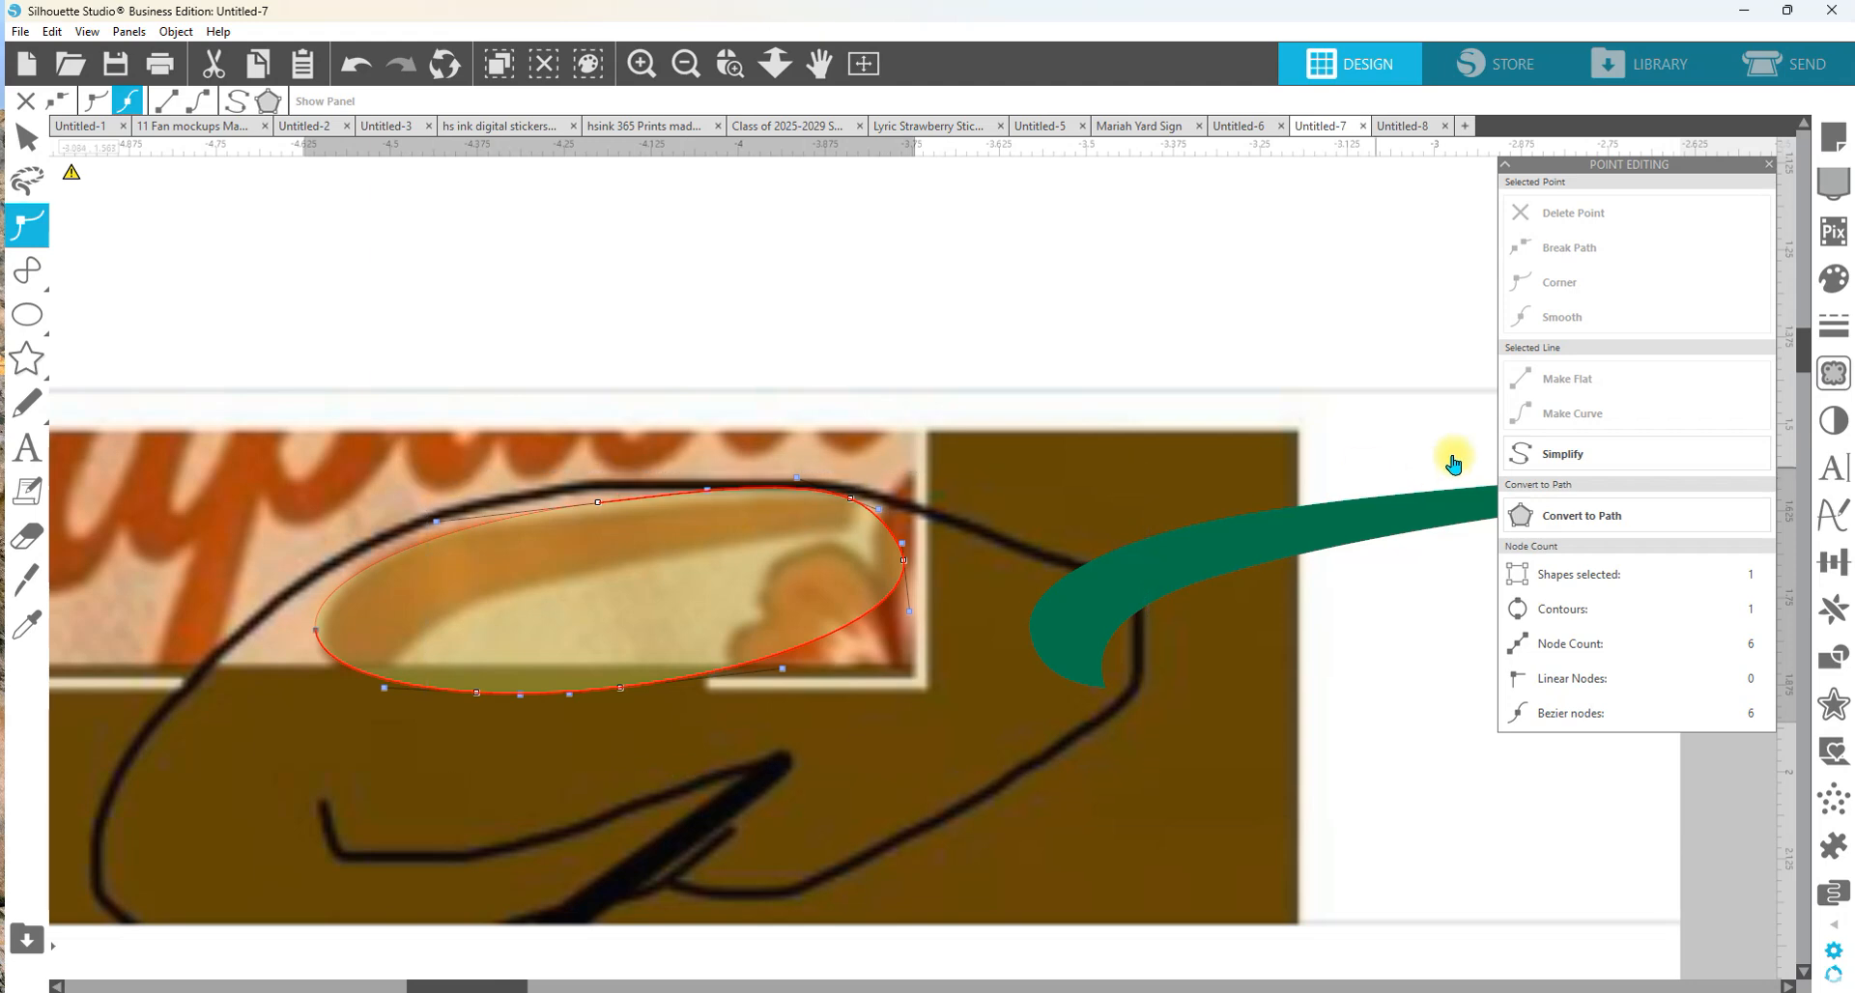
pyautogui.click(1567, 308)
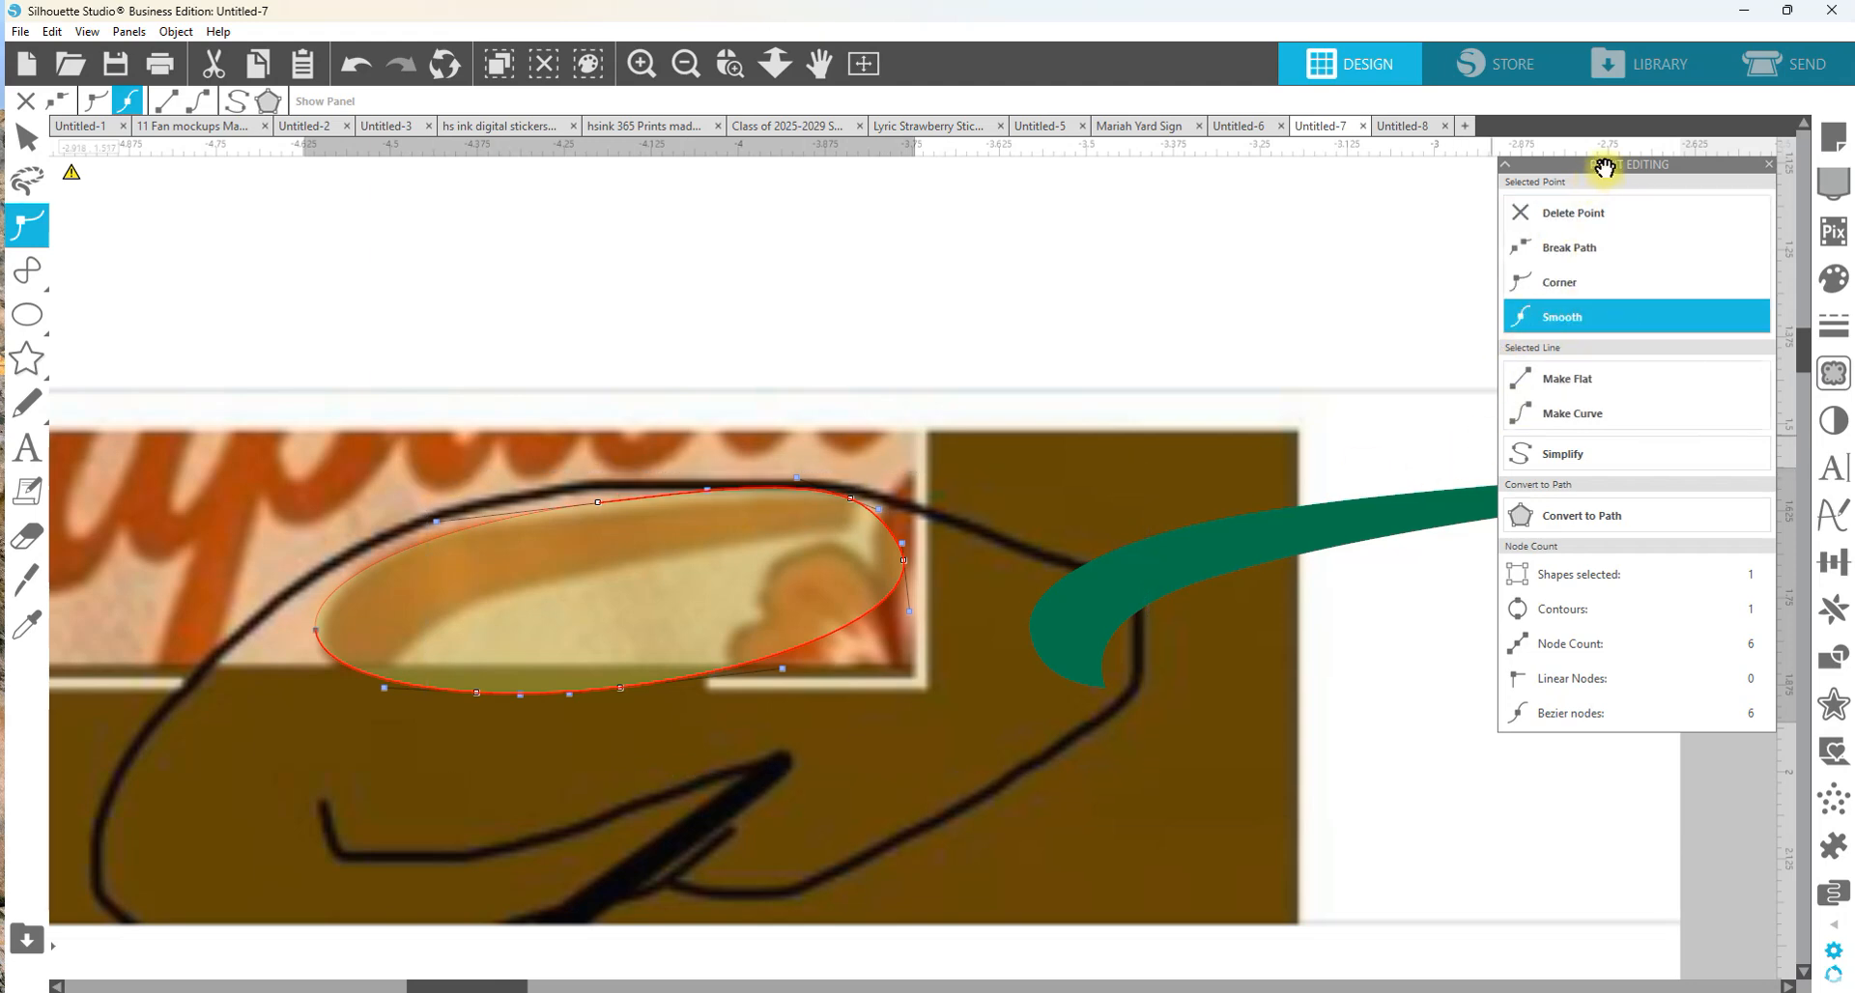
pyautogui.moveTo(1605, 167); pyautogui.dragTo(1320, 198)
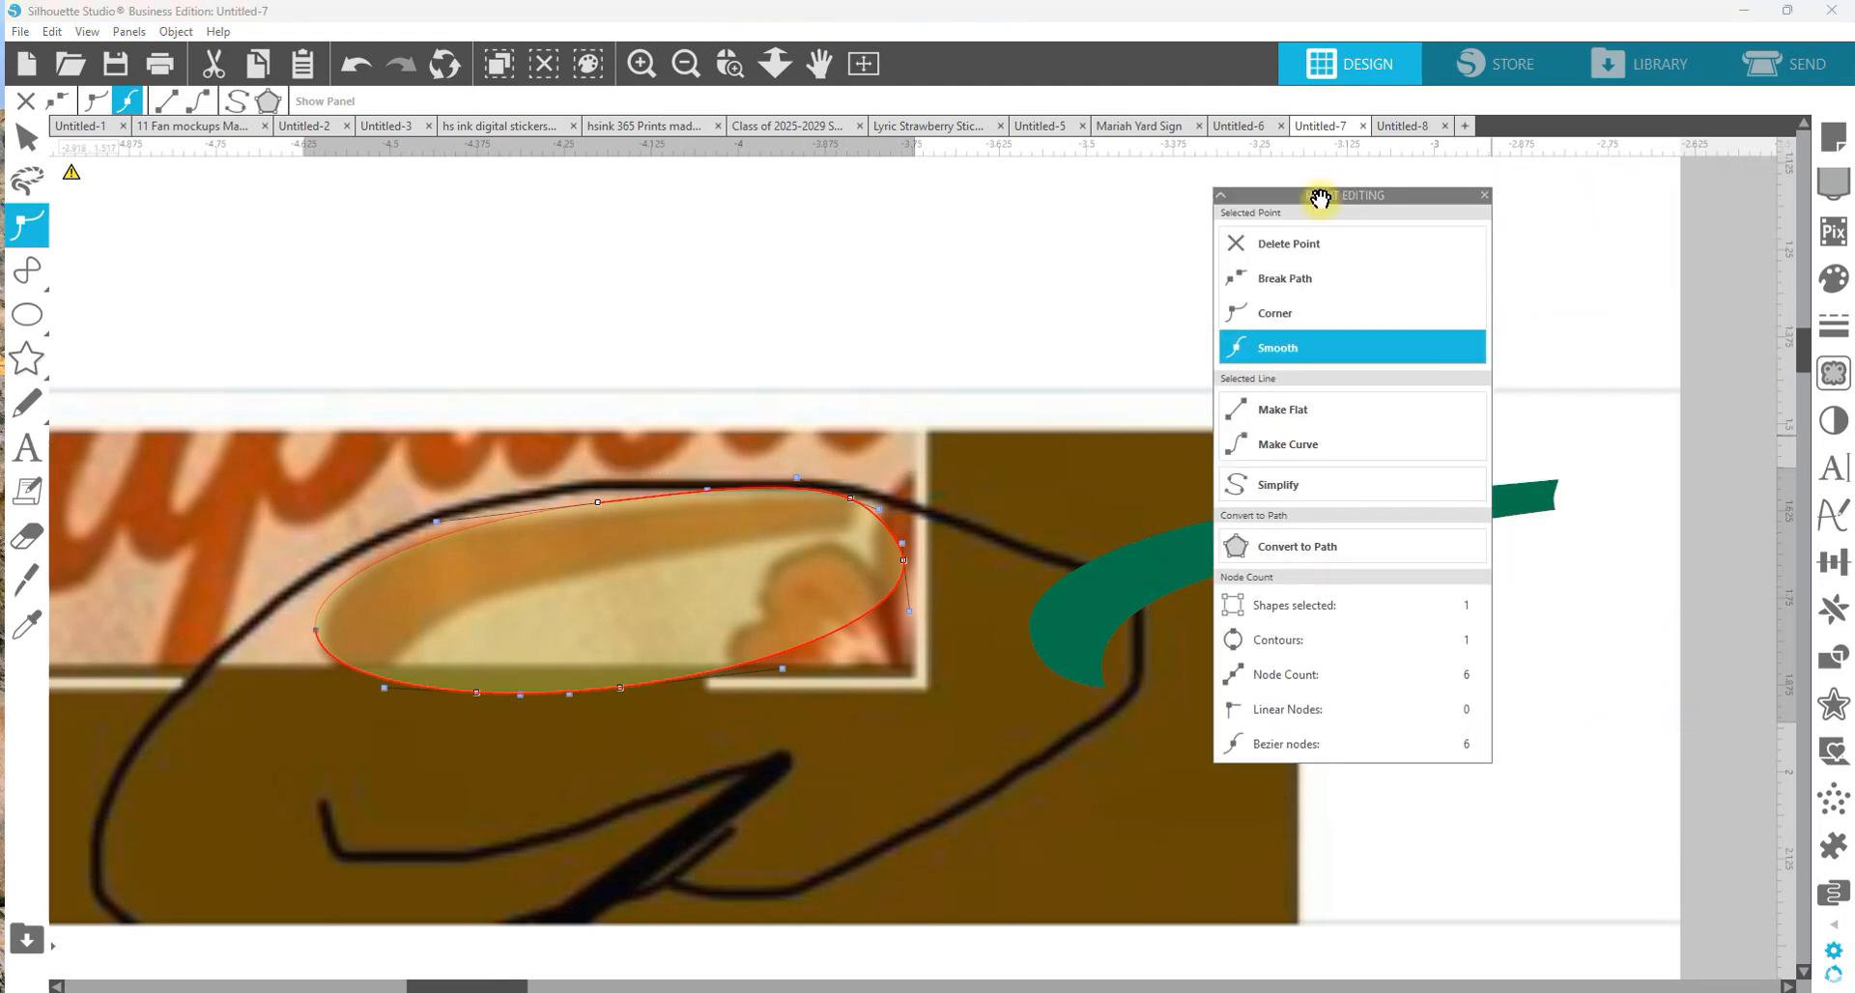
pyautogui.click(1271, 320)
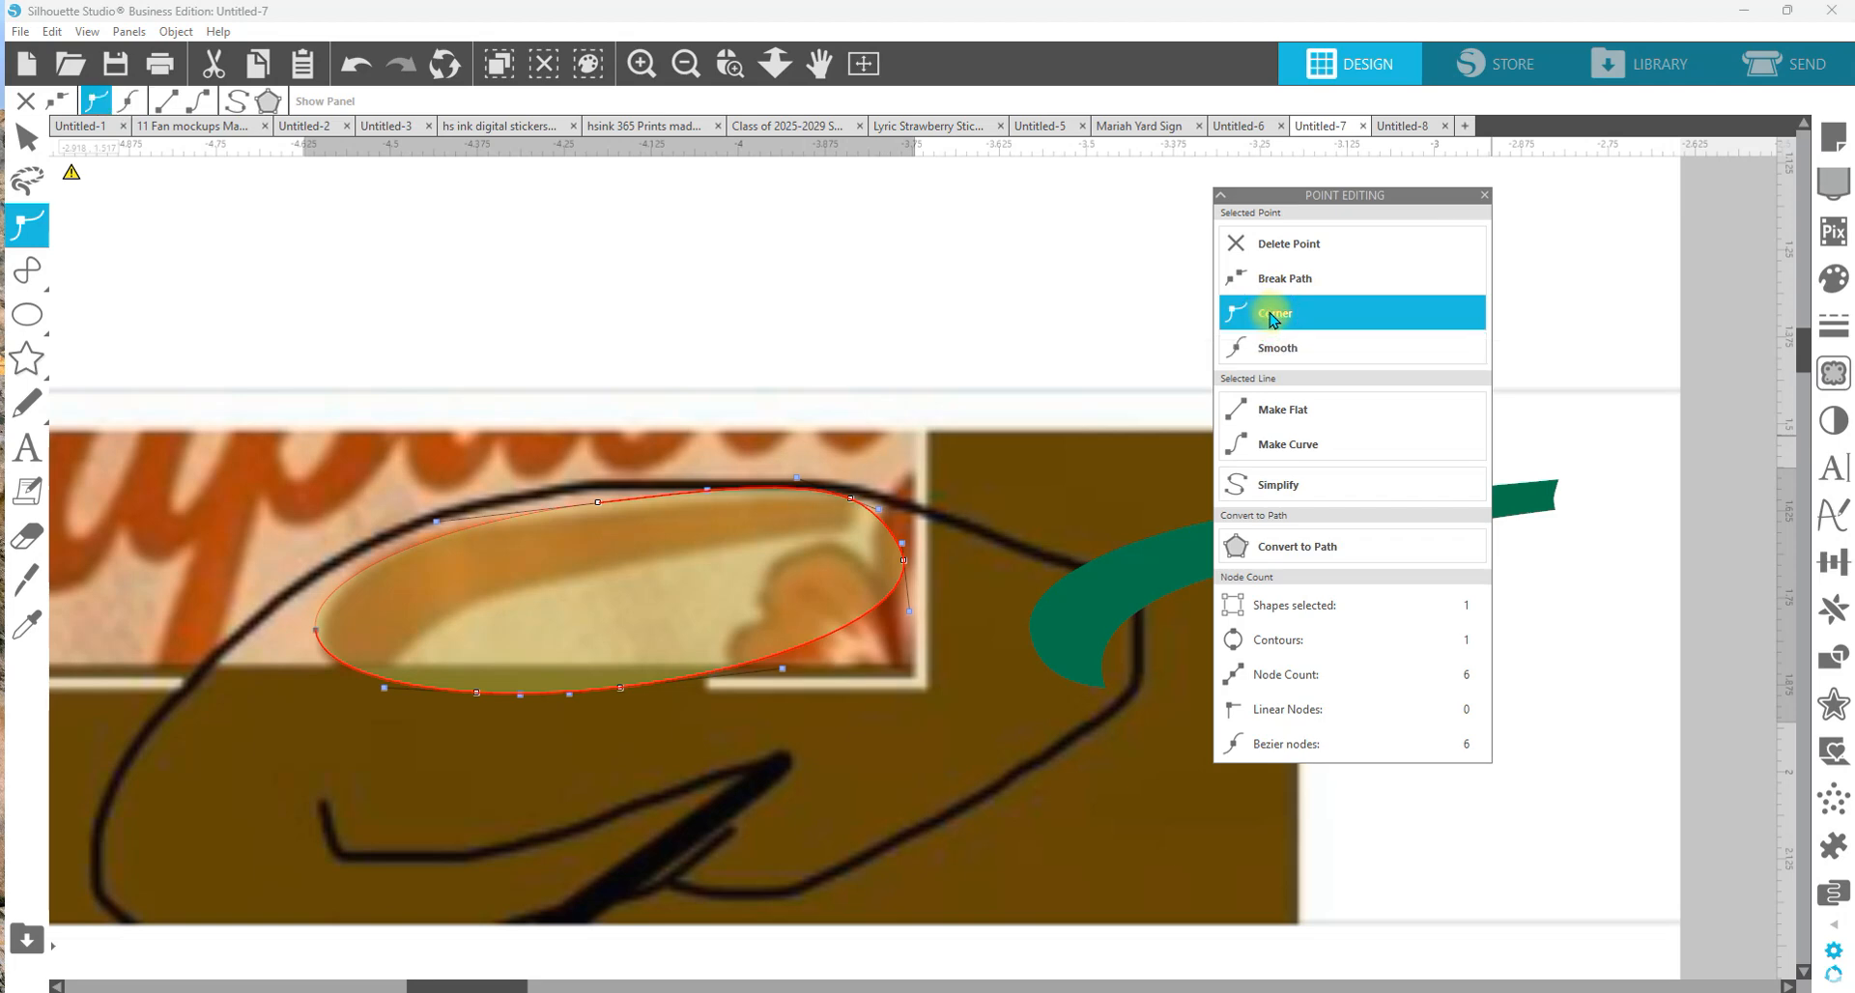
pyautogui.click(953, 334)
pyautogui.click(701, 559)
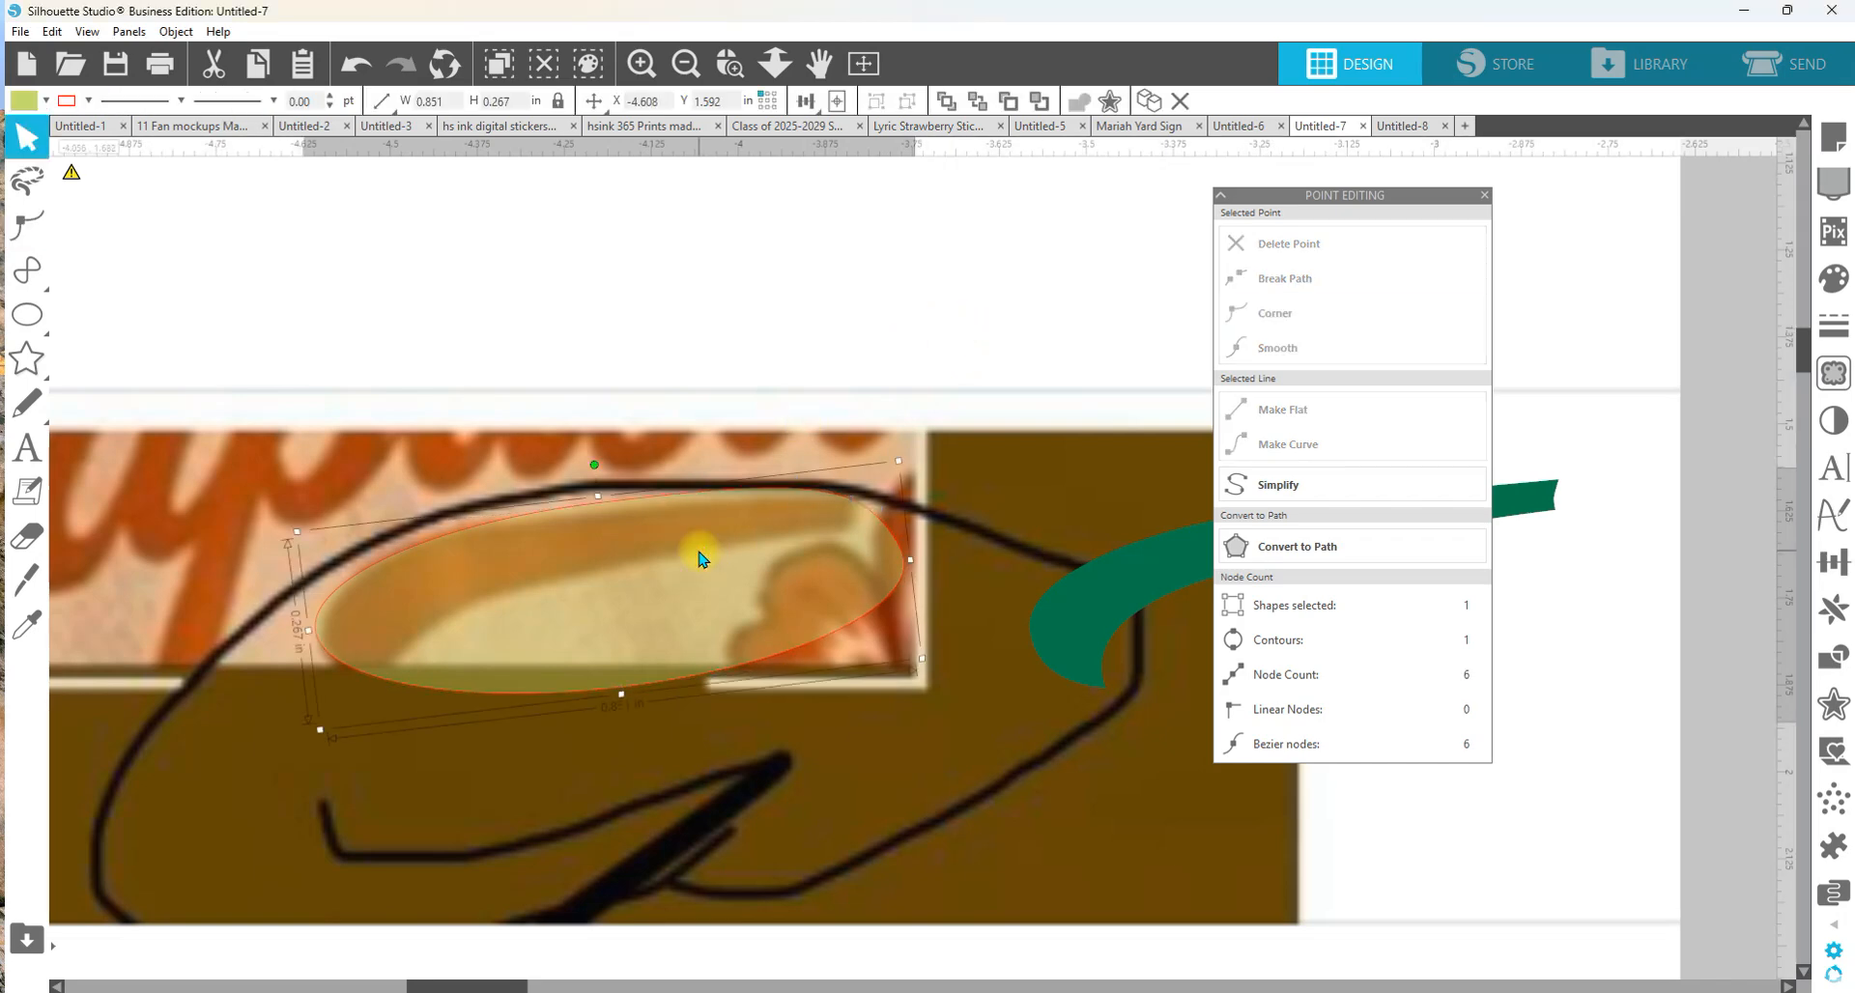
# - Move the ellipse's rightmost edit point inward to the lower corner of the pictured swoosh's tip and adjust the short edge there
pyautogui.doubleClick(700, 559)
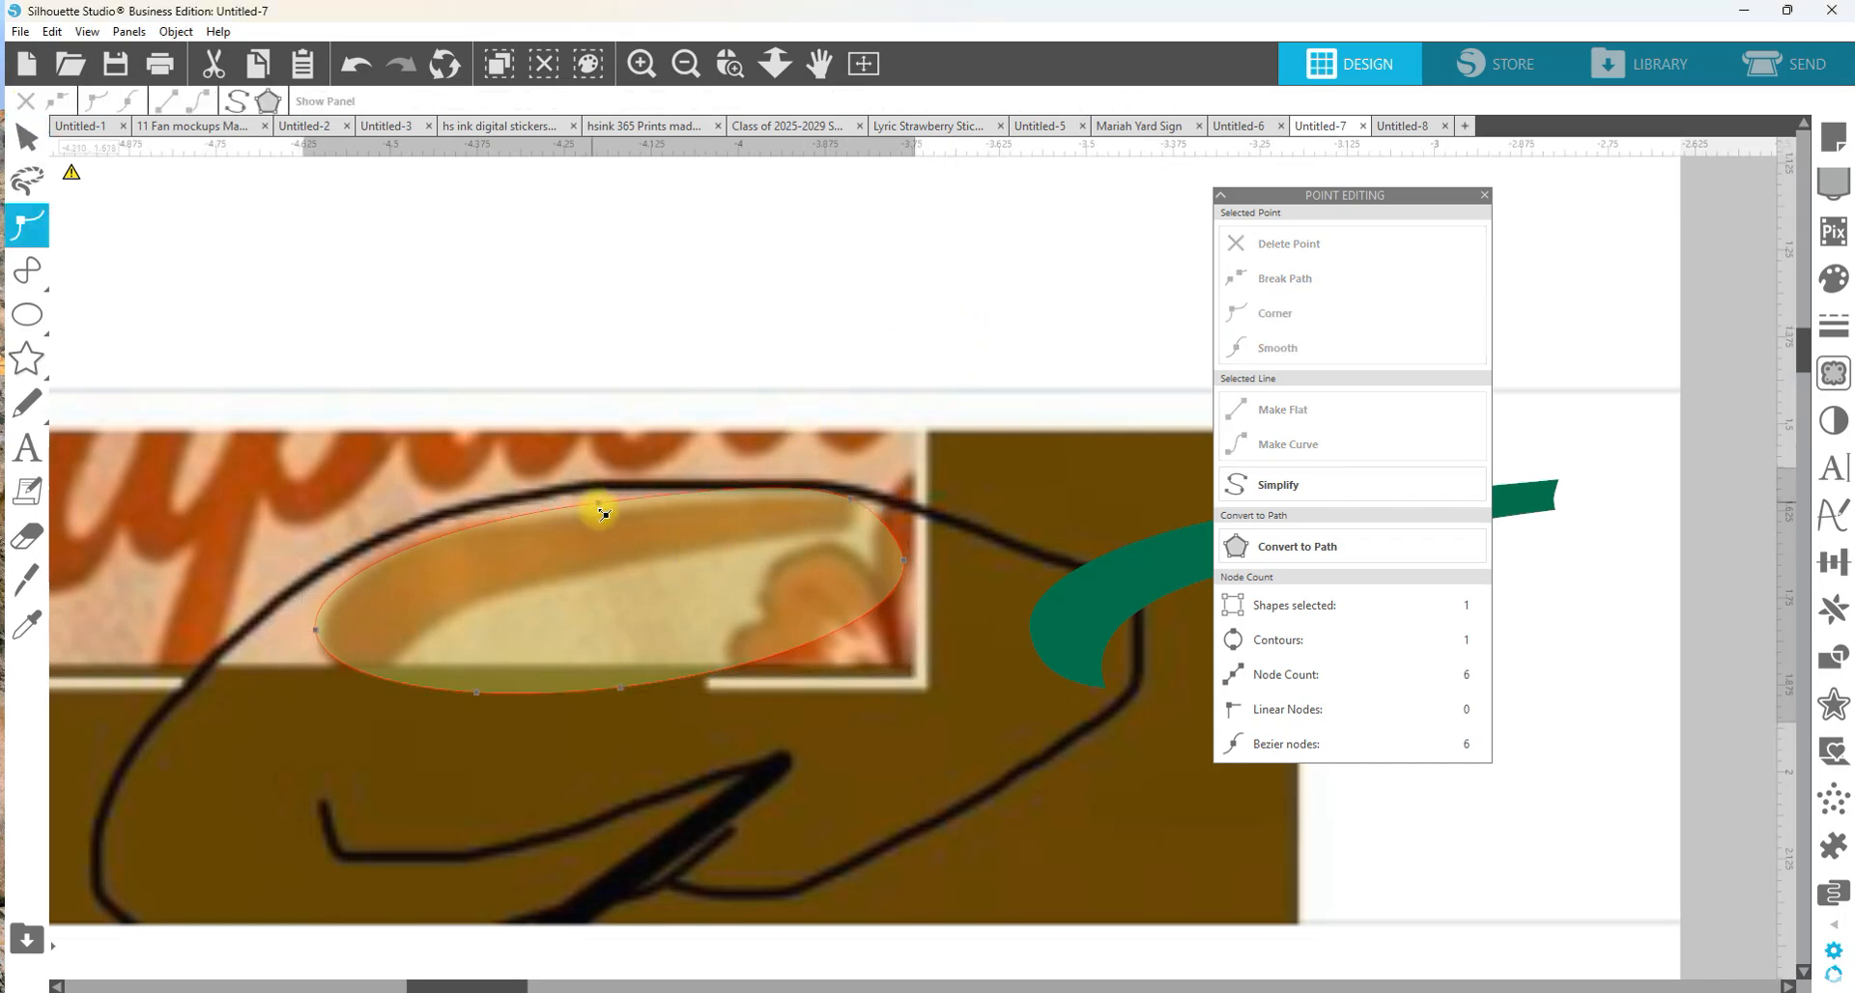
pyautogui.click(851, 499)
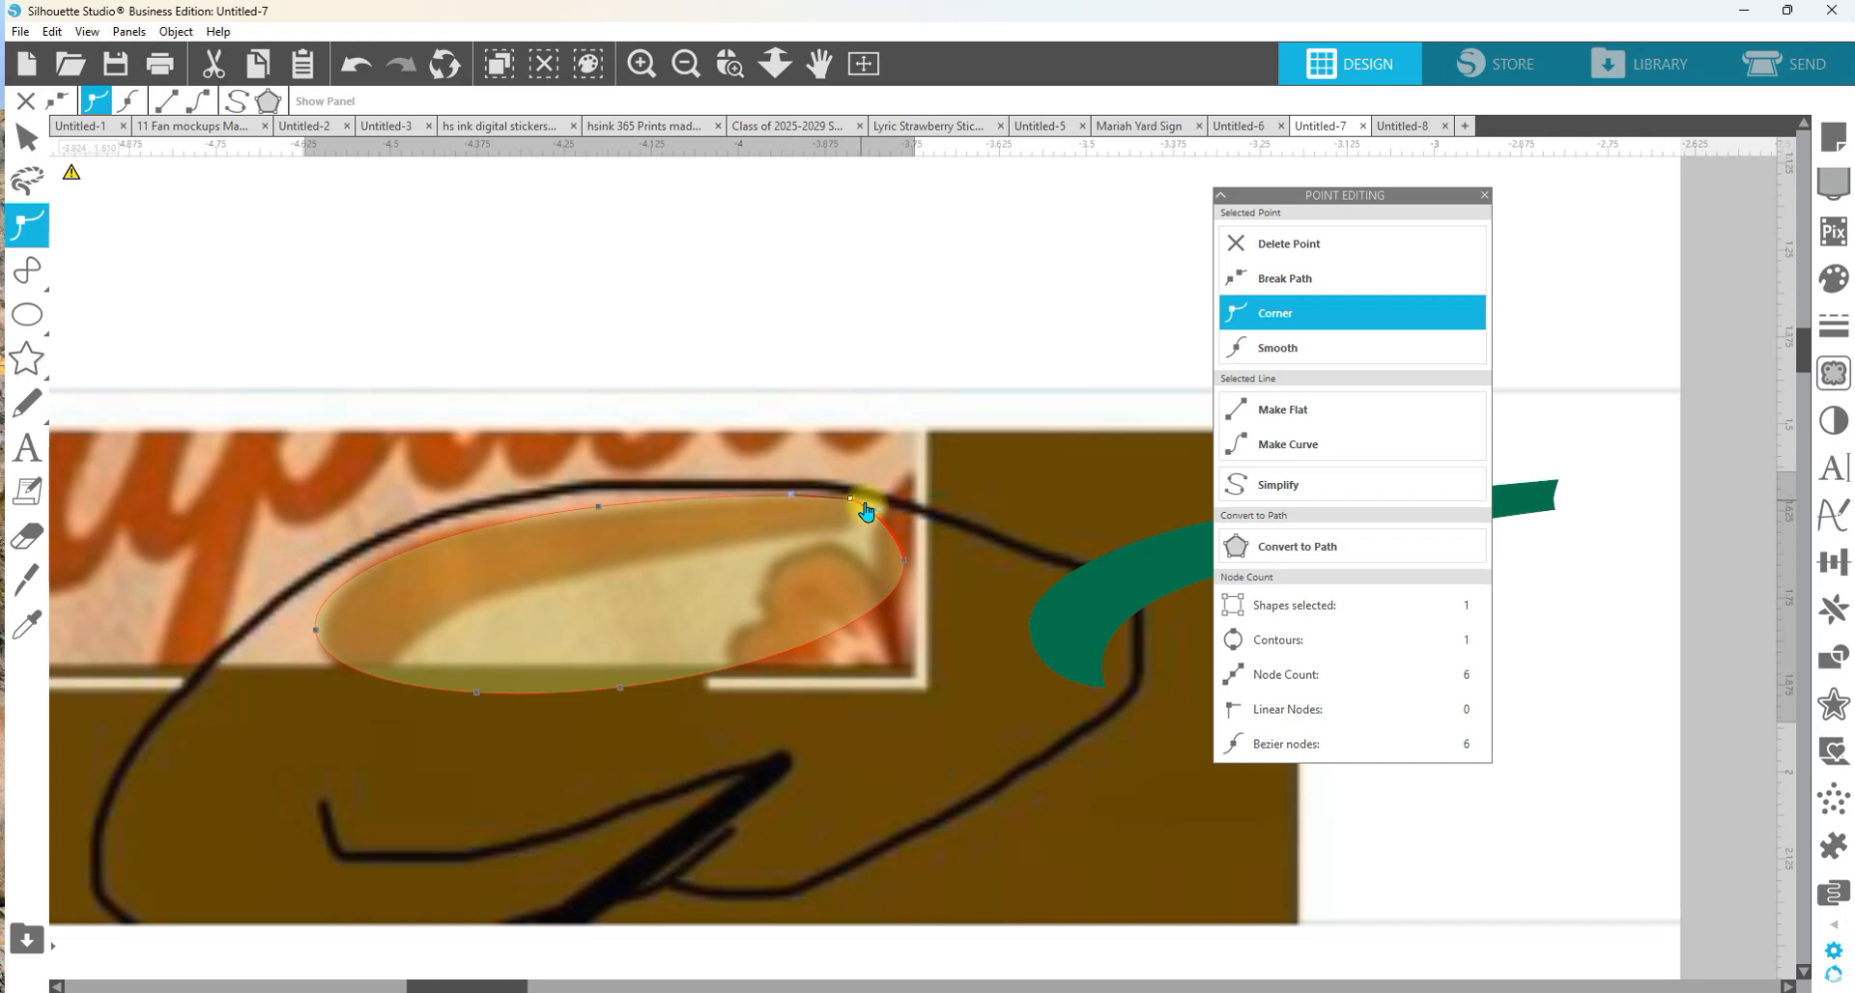
pyautogui.moveTo(915, 578); pyautogui.dragTo(849, 533)
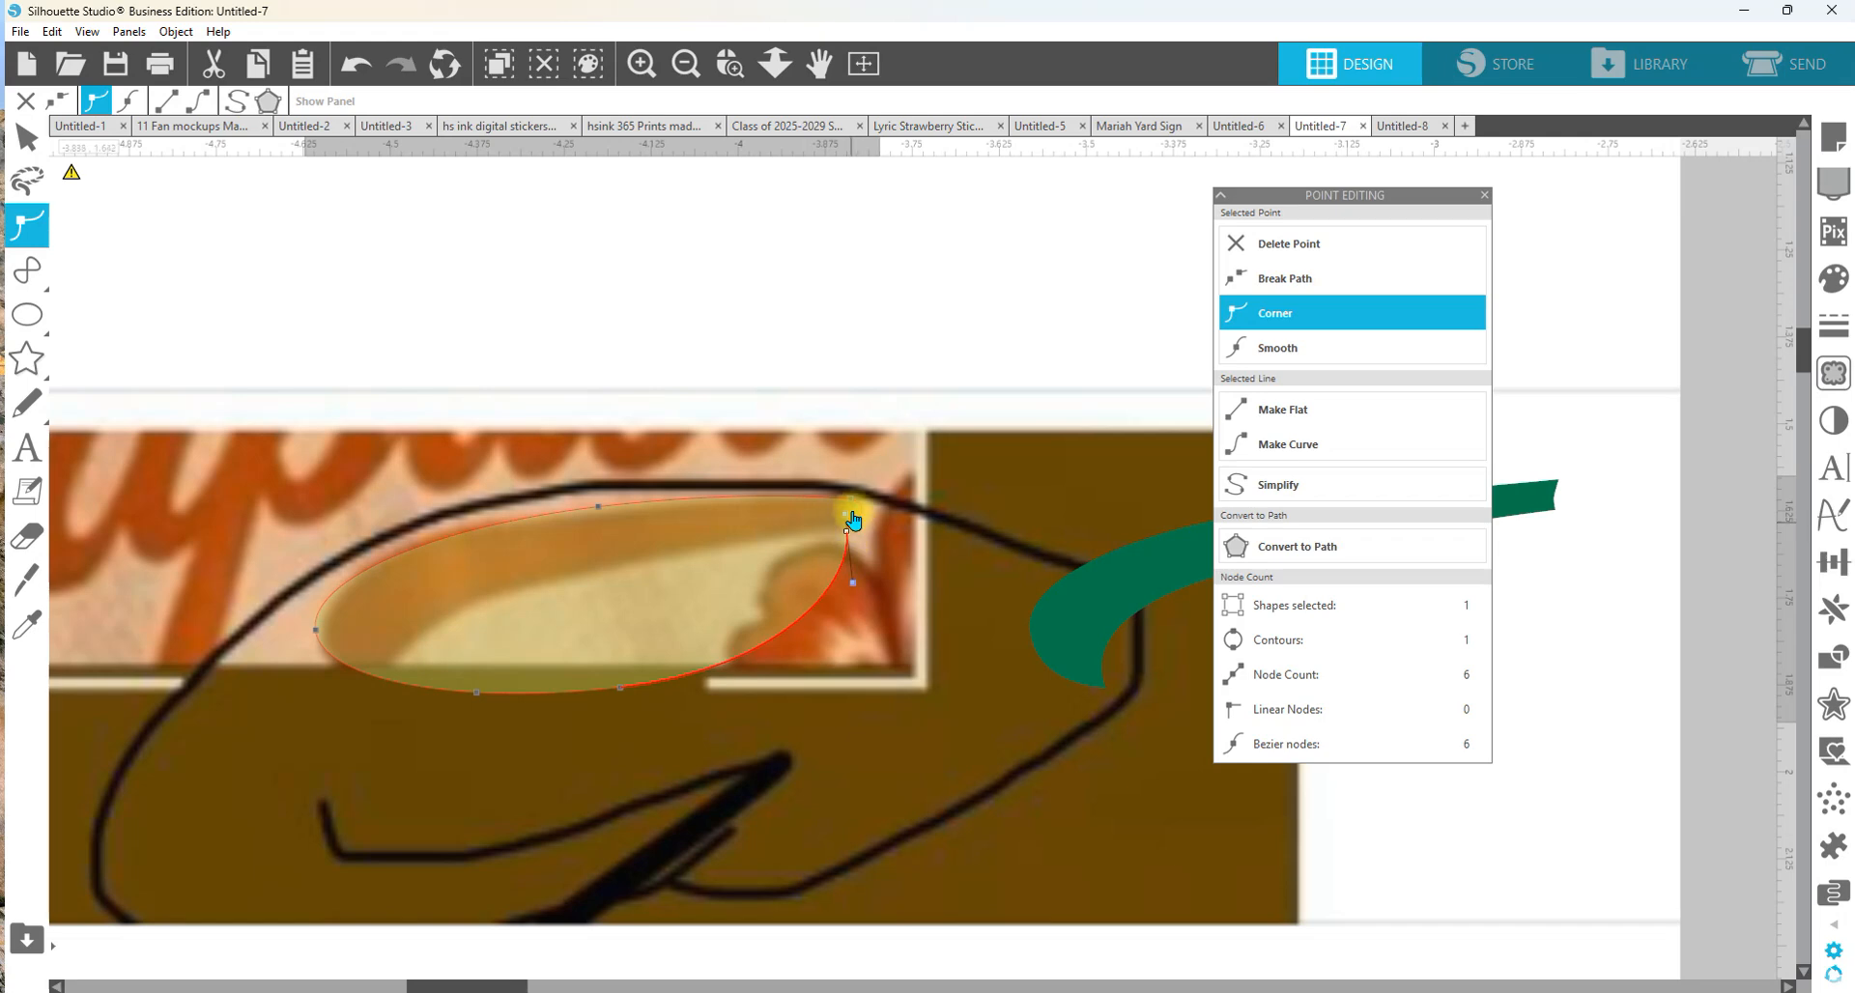
pyautogui.click(857, 521)
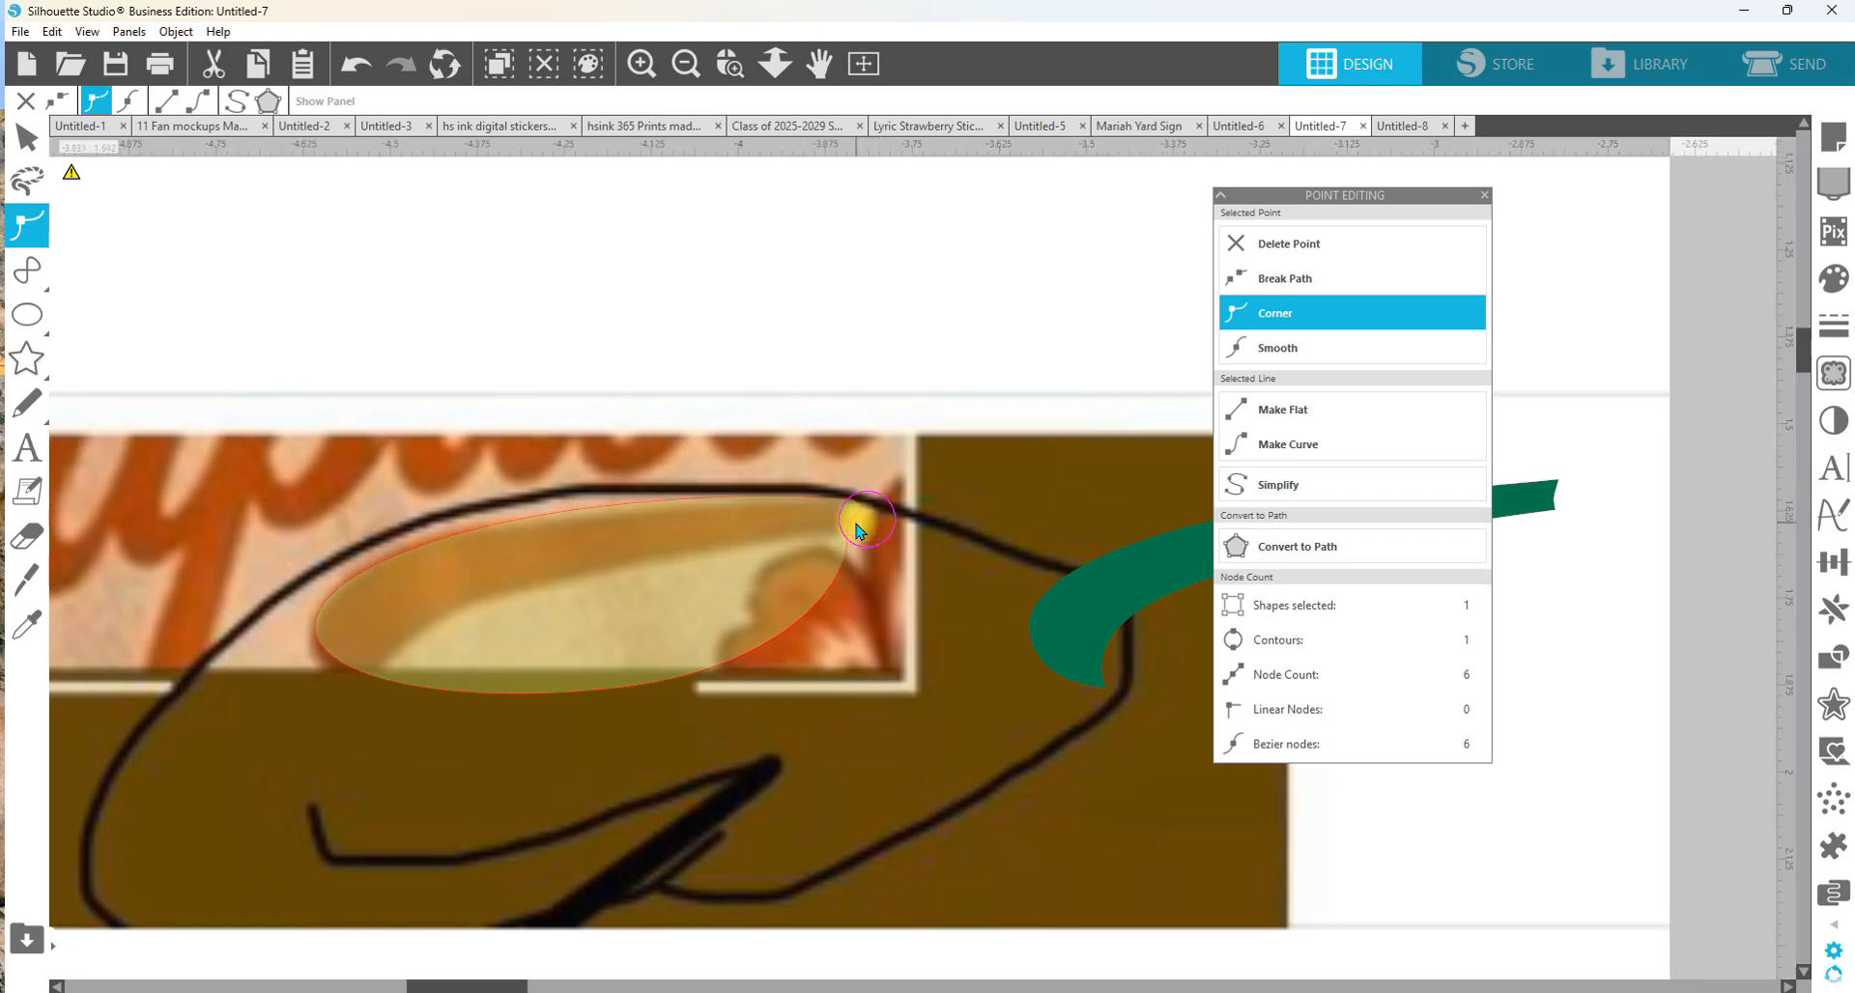
pyautogui.click(861, 548)
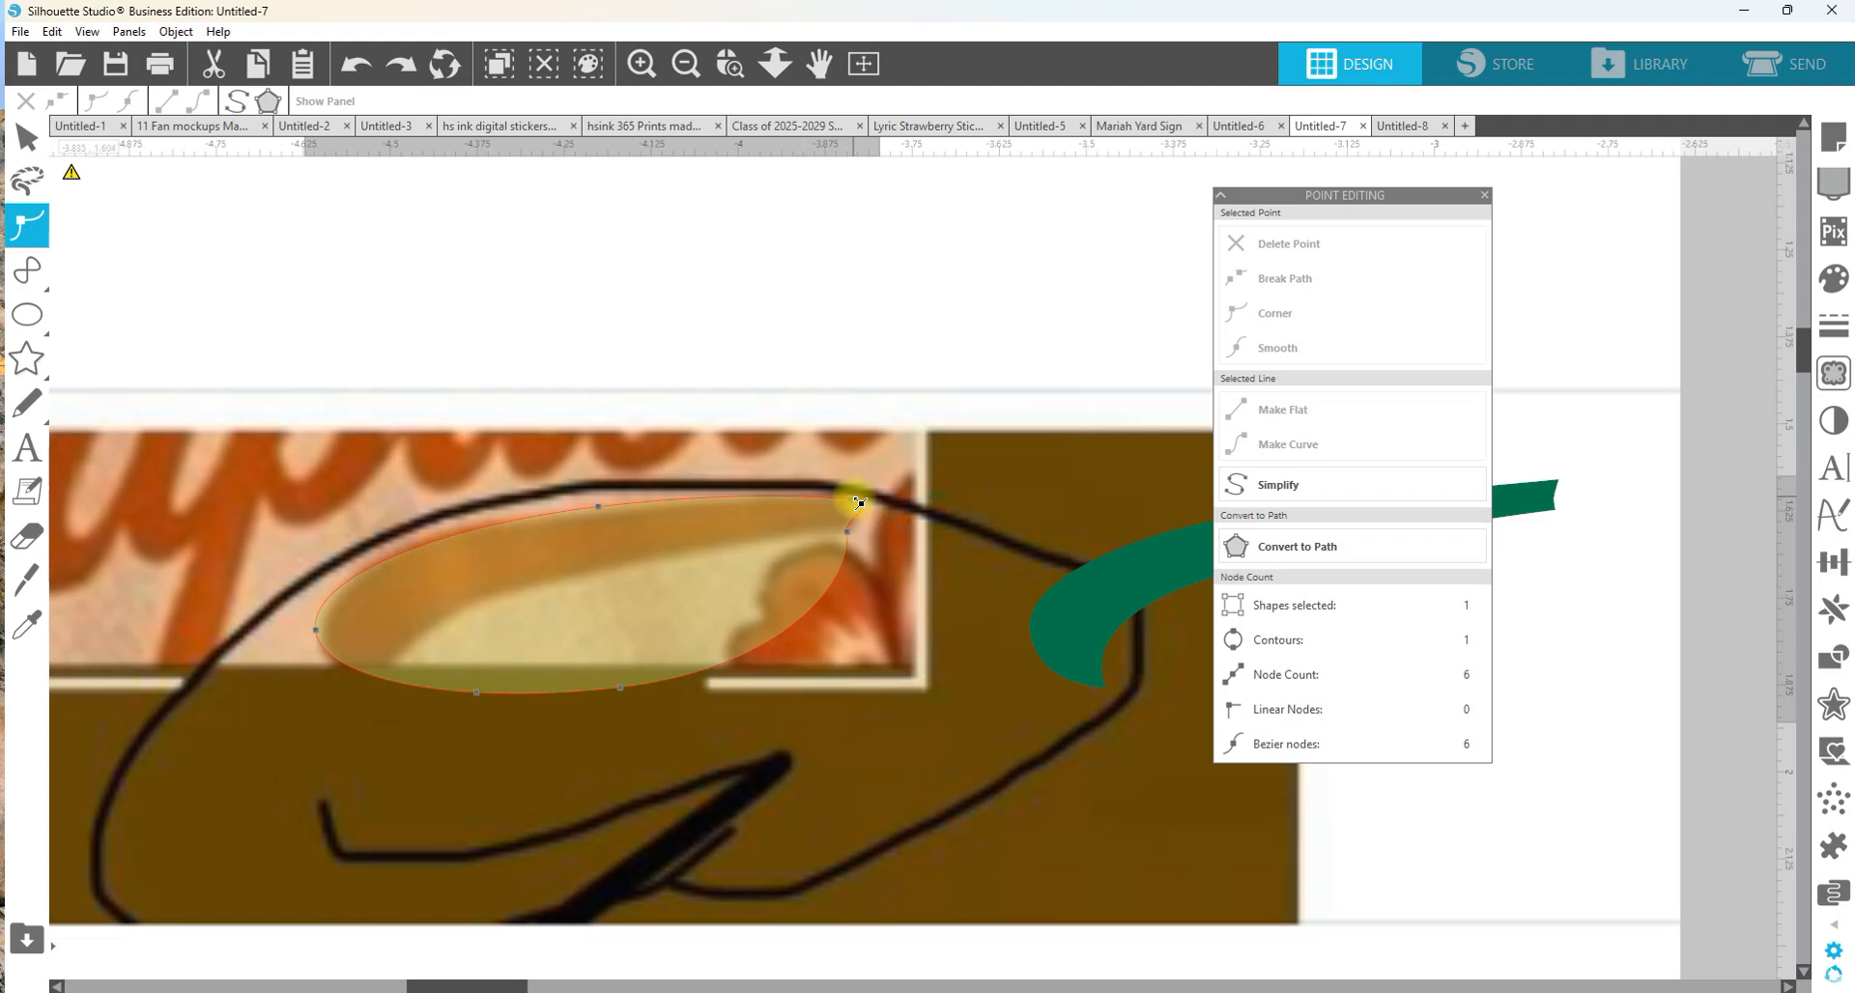
pyautogui.click(859, 502)
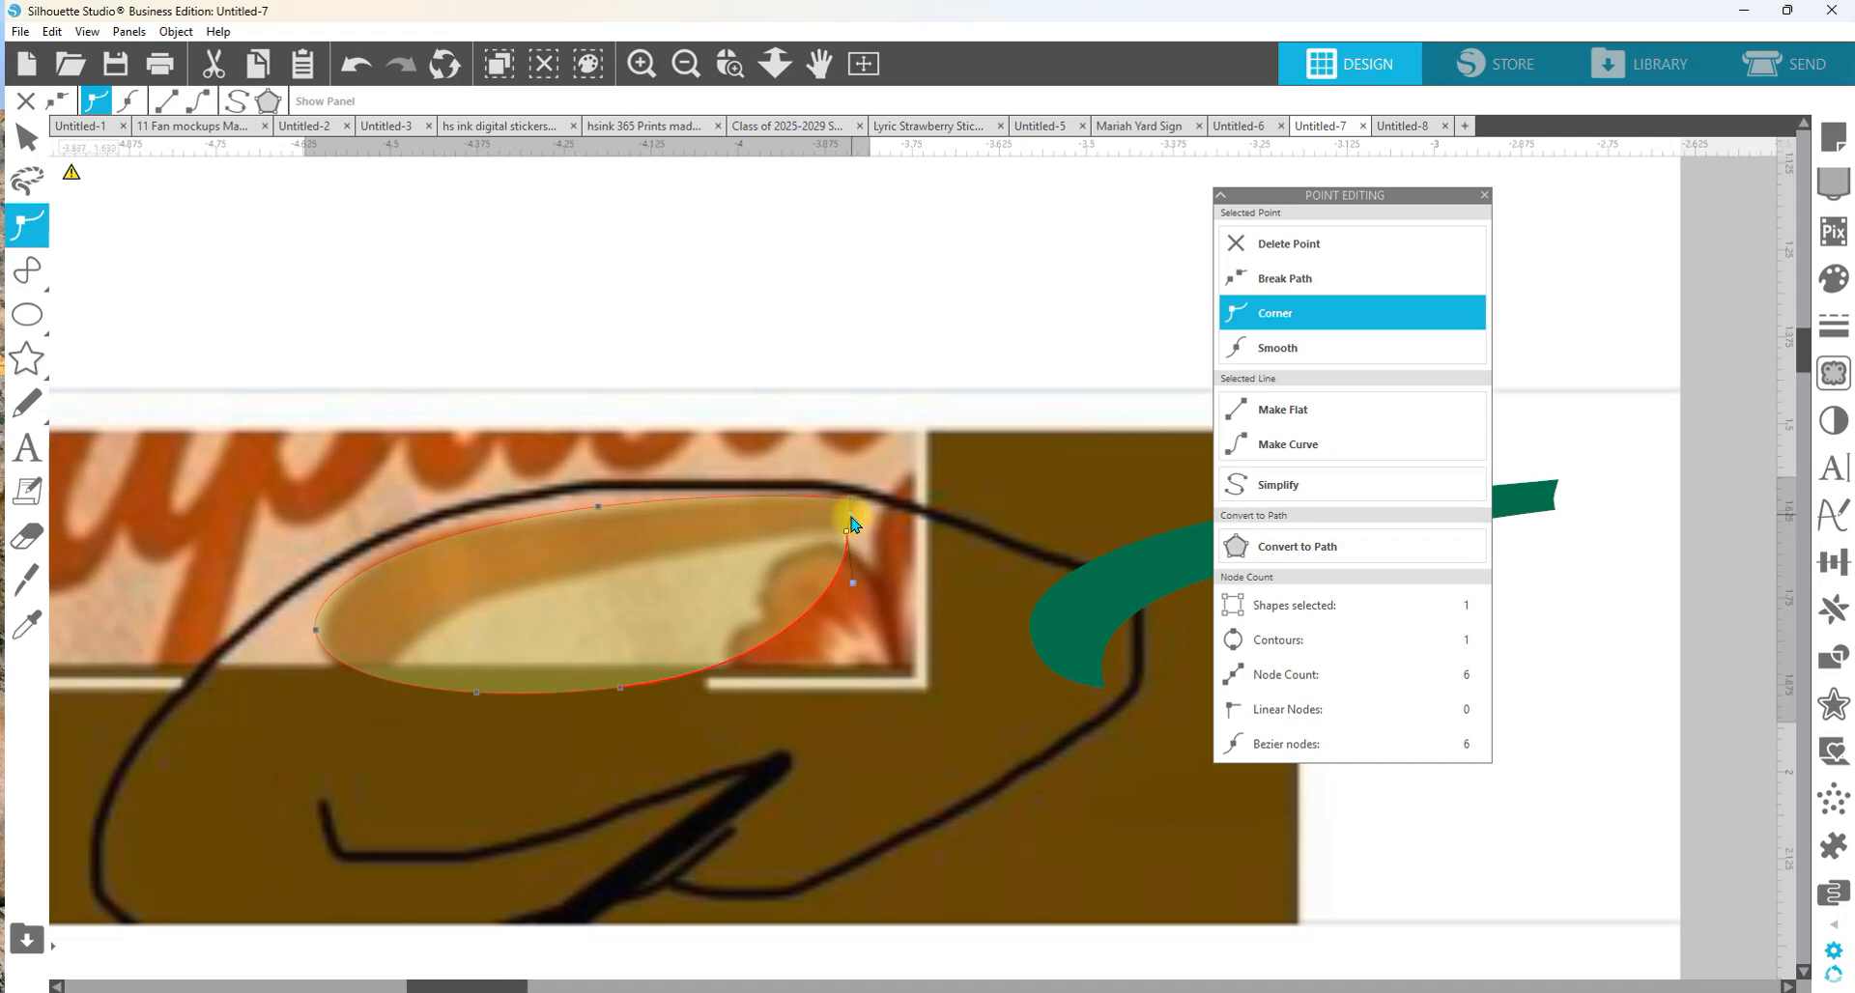
pyautogui.moveTo(852, 525); pyautogui.dragTo(853, 508)
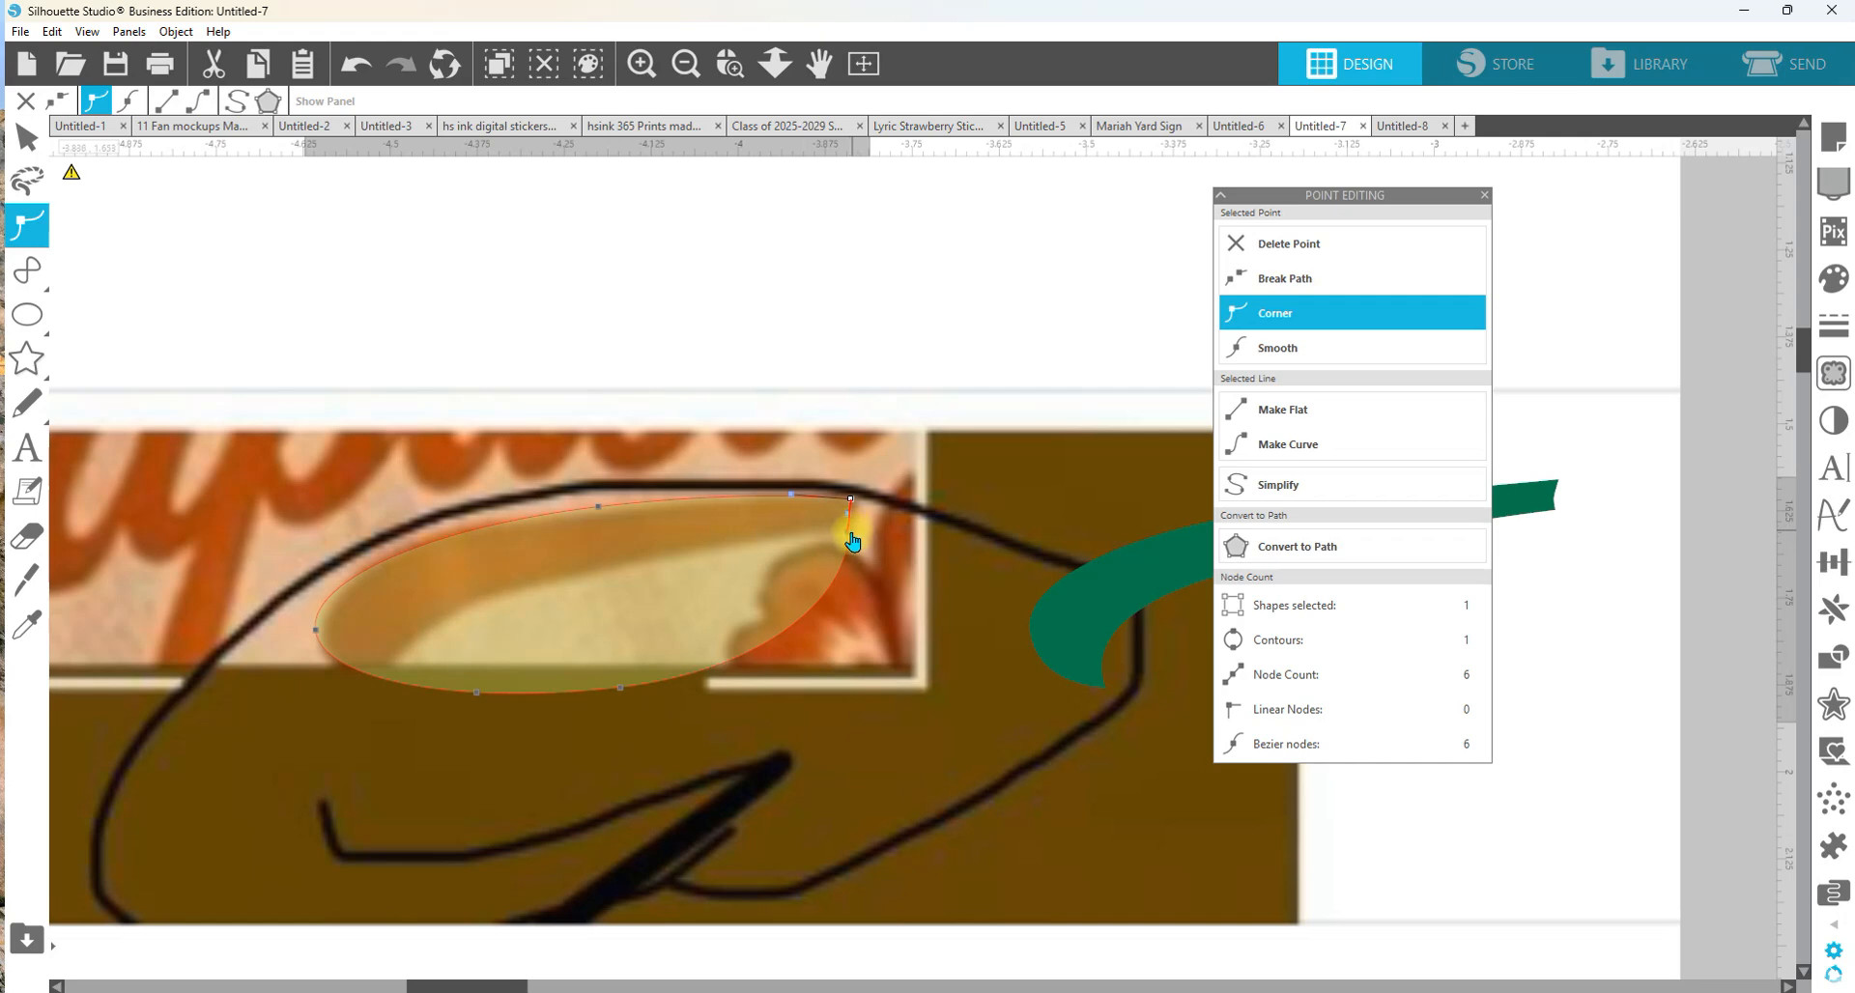
pyautogui.click(849, 534)
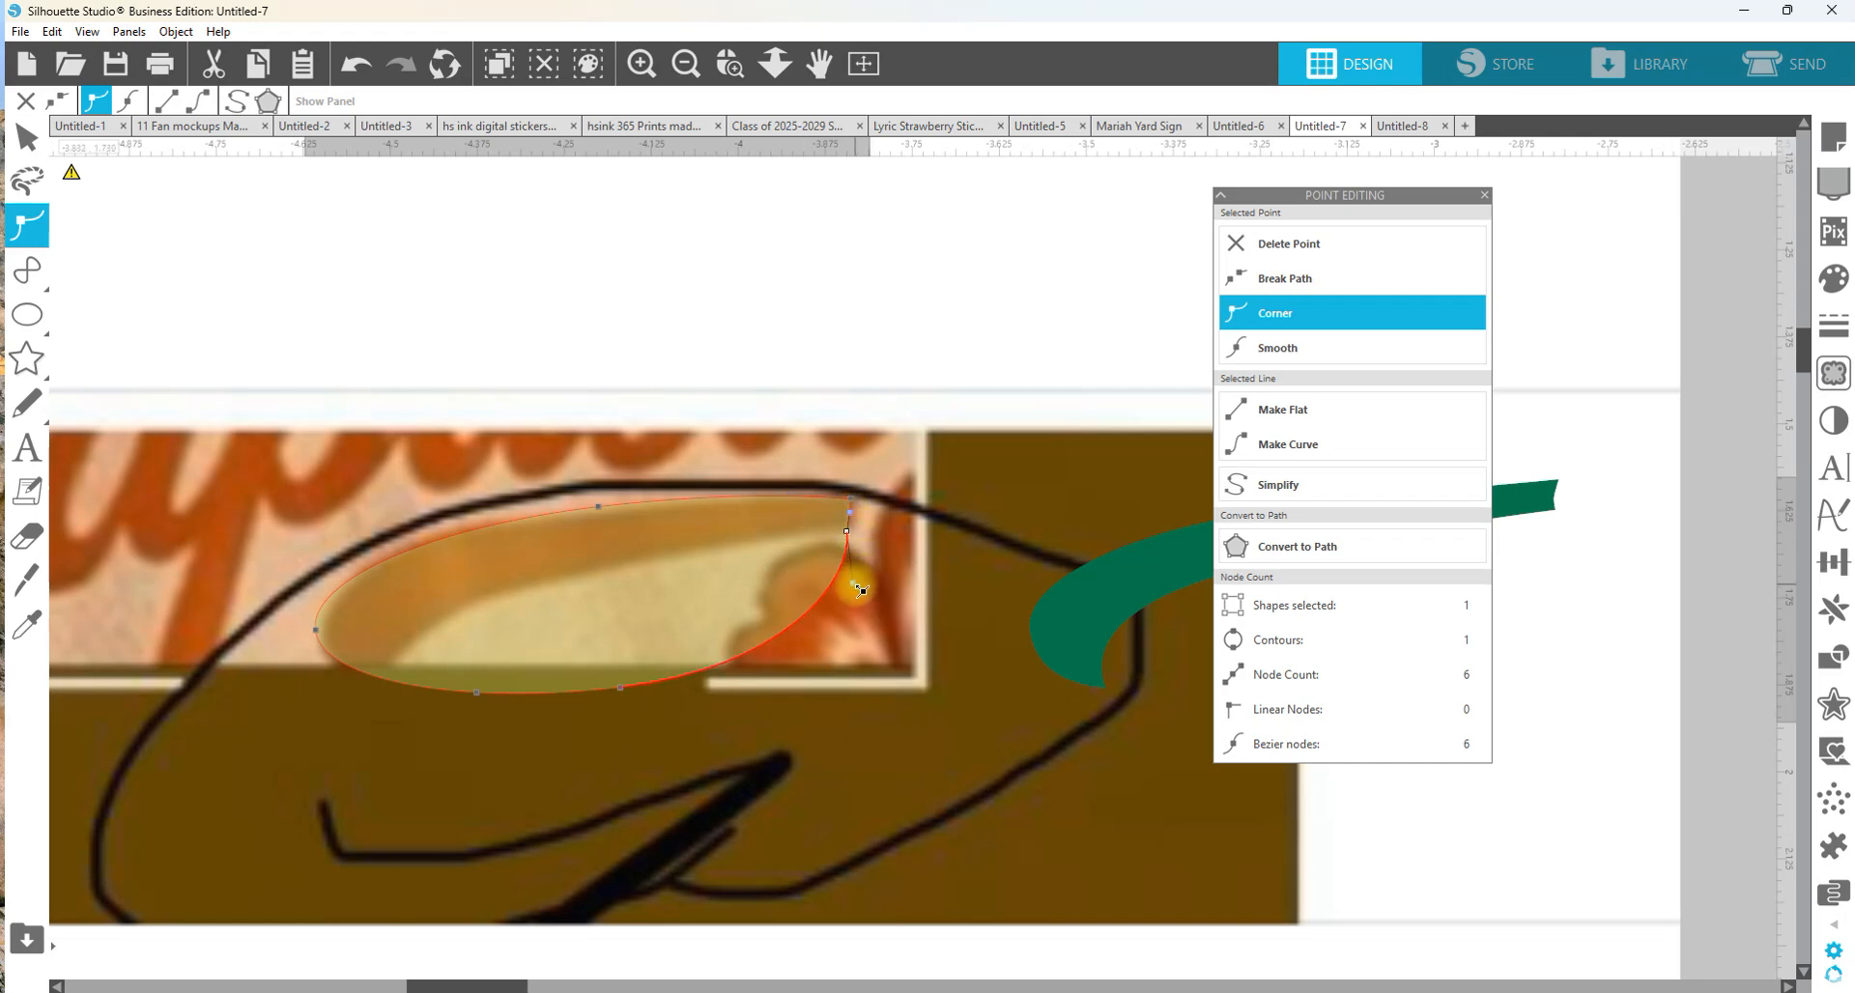
# - Pull the shape's lower edge up to the swoosh's underside by moving its bottom point and tuning the curve handles toward the tip
pyautogui.moveTo(859, 588); pyautogui.dragTo(695, 519)
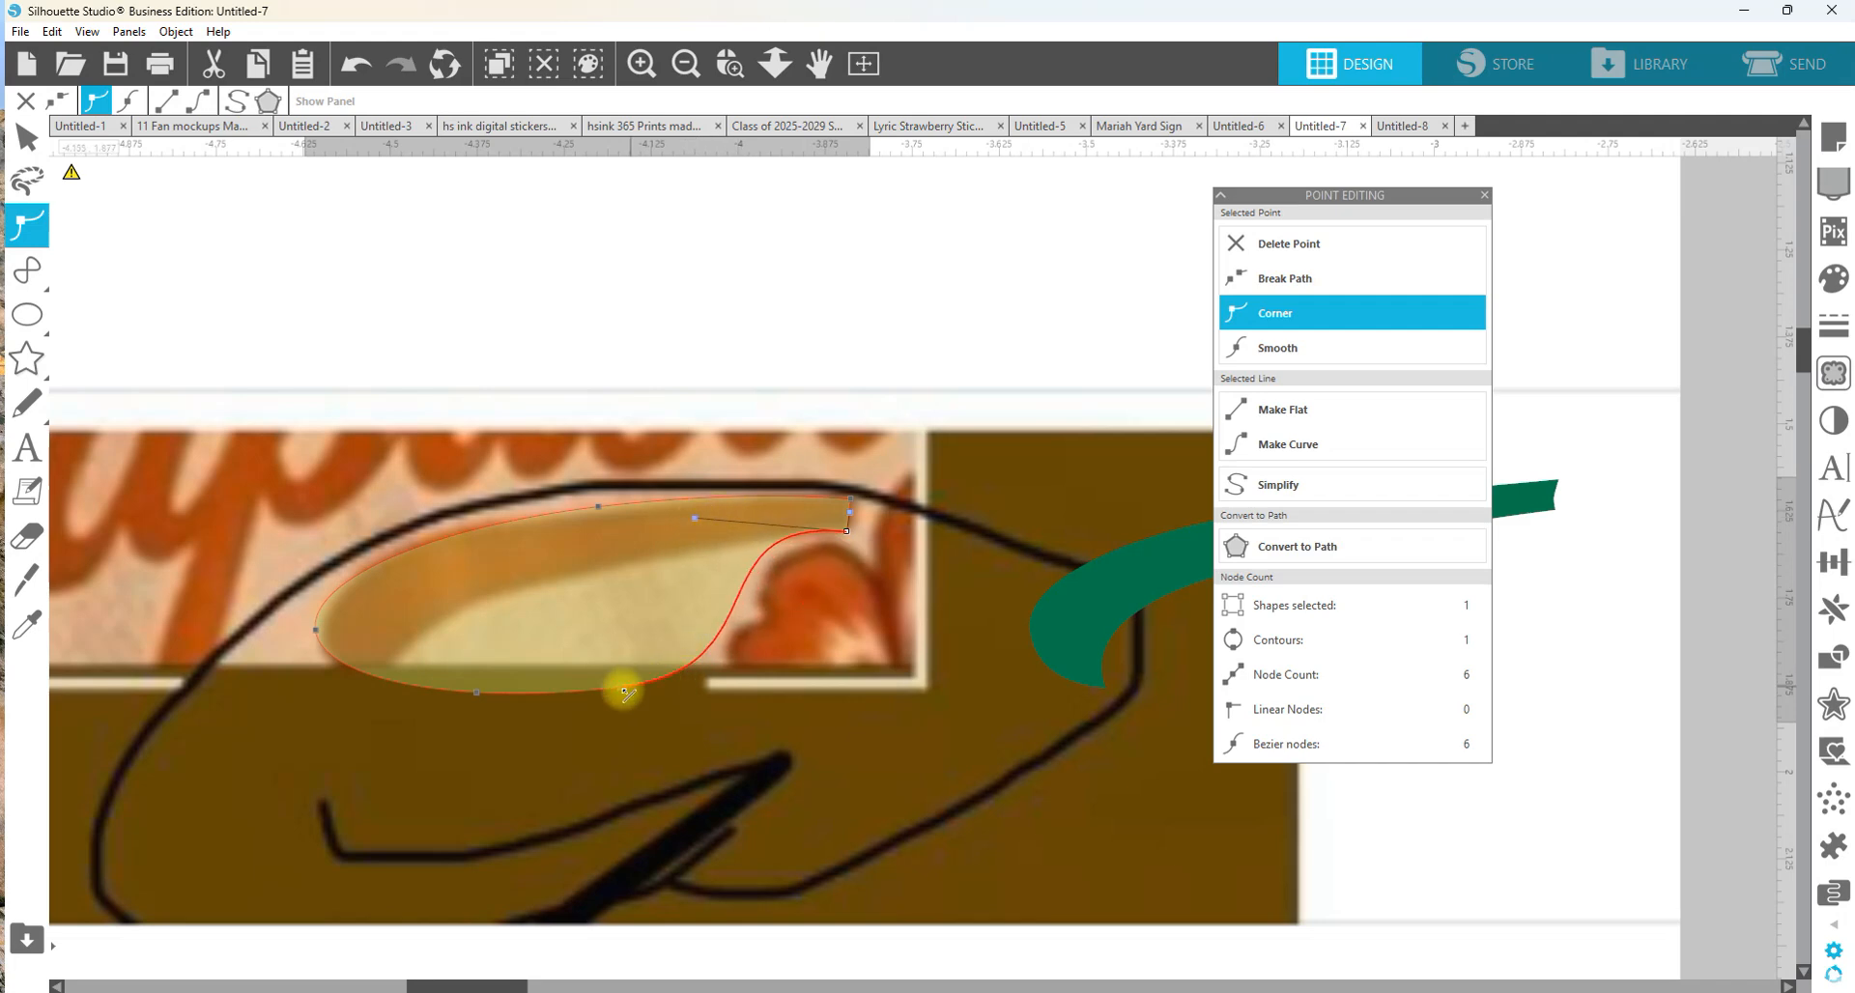
pyautogui.moveTo(624, 692); pyautogui.dragTo(582, 576)
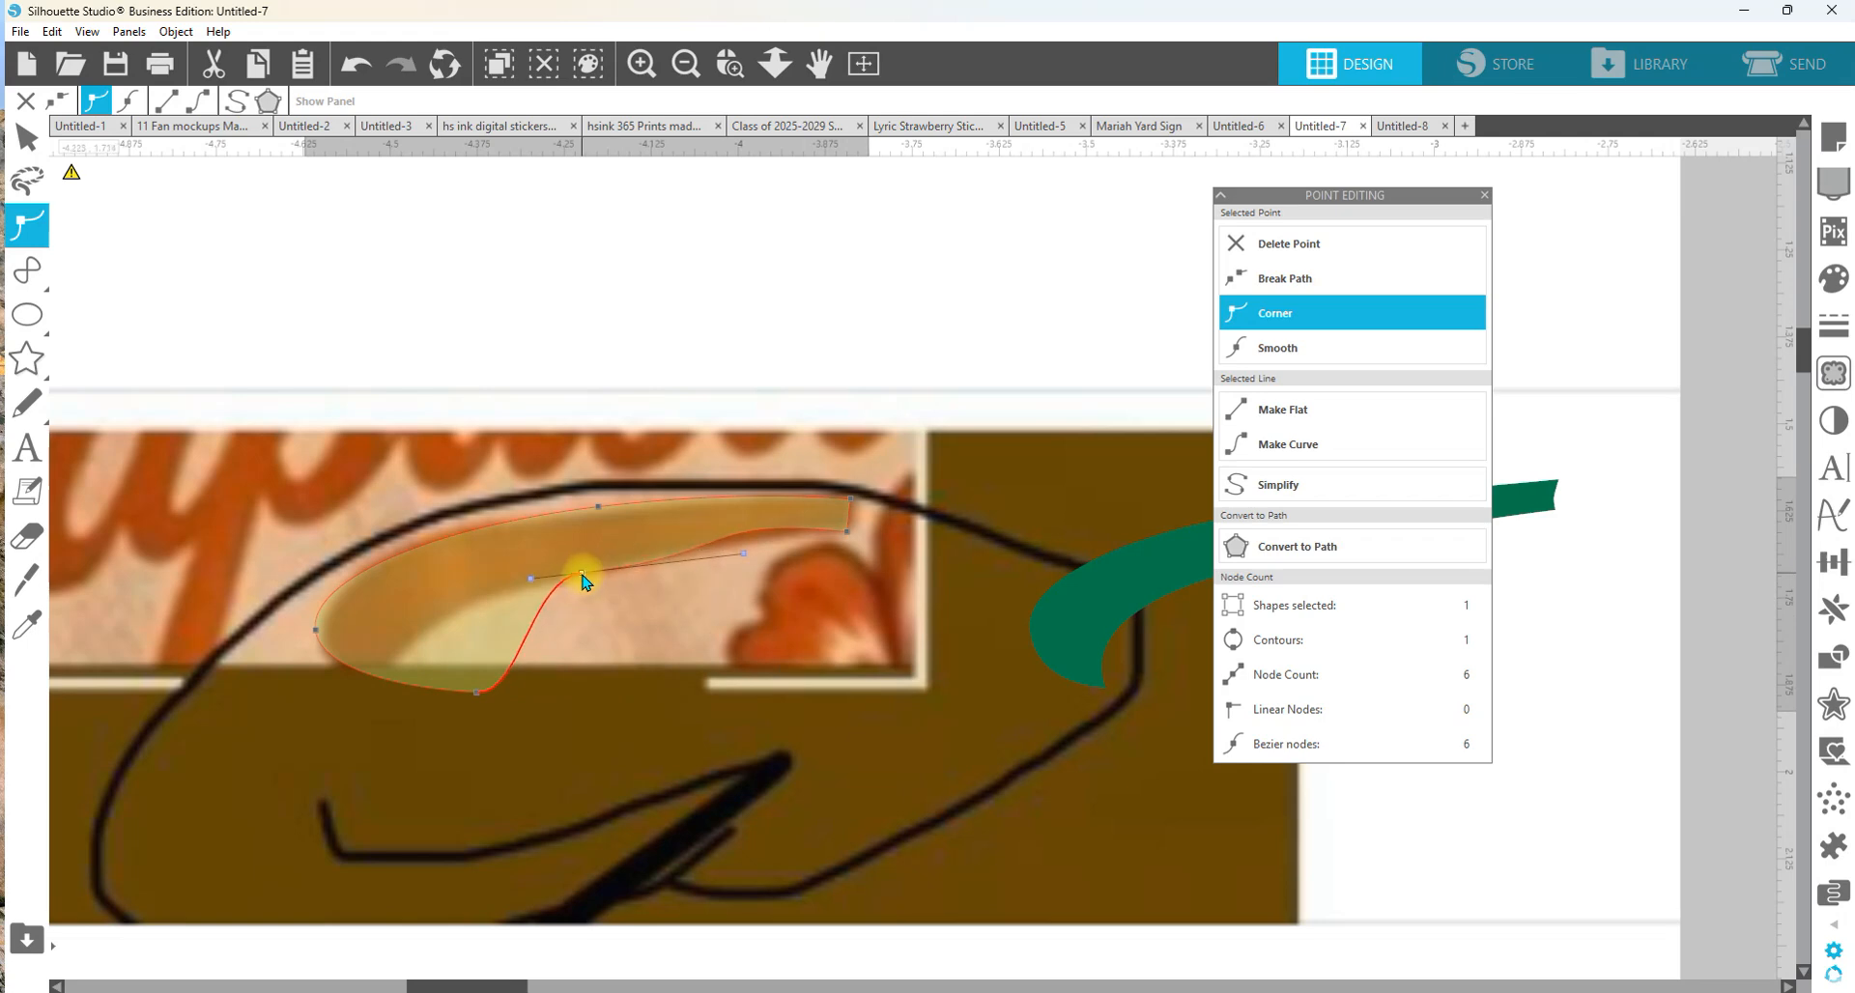
pyautogui.click(848, 530)
pyautogui.moveTo(695, 519); pyautogui.dragTo(708, 537)
pyautogui.click(587, 580)
pyautogui.moveTo(751, 558); pyautogui.dragTo(719, 547)
pyautogui.click(847, 531)
pyautogui.moveTo(711, 540)
pyautogui.mouseDown()
pyautogui.moveTo(824, 537)
pyautogui.moveTo(558, 534)
pyautogui.moveTo(681, 538)
pyautogui.moveTo(757, 470)
pyautogui.moveTo(732, 540)
pyautogui.mouseUp()
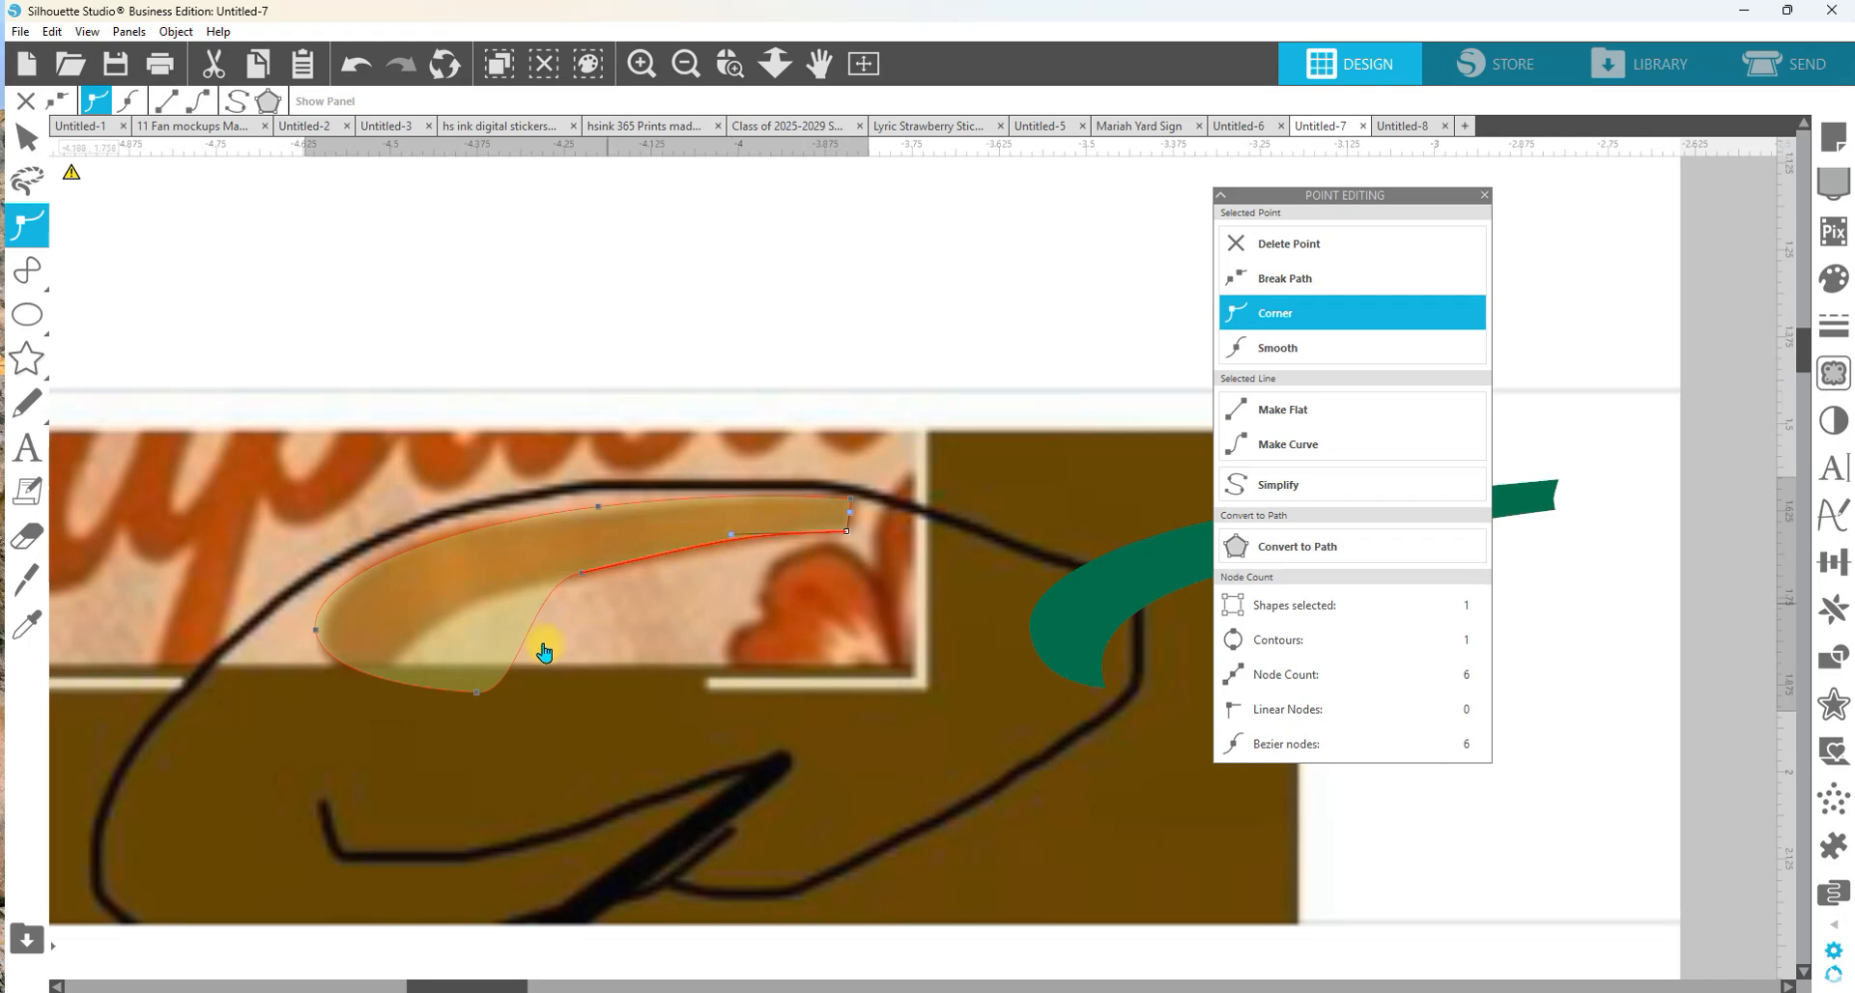
# - Move the lower-left edit point to the bottom end of the pictured swoosh and adjust the leftmost point's curve handle
pyautogui.click(477, 692)
pyautogui.moveTo(478, 694); pyautogui.dragTo(399, 686)
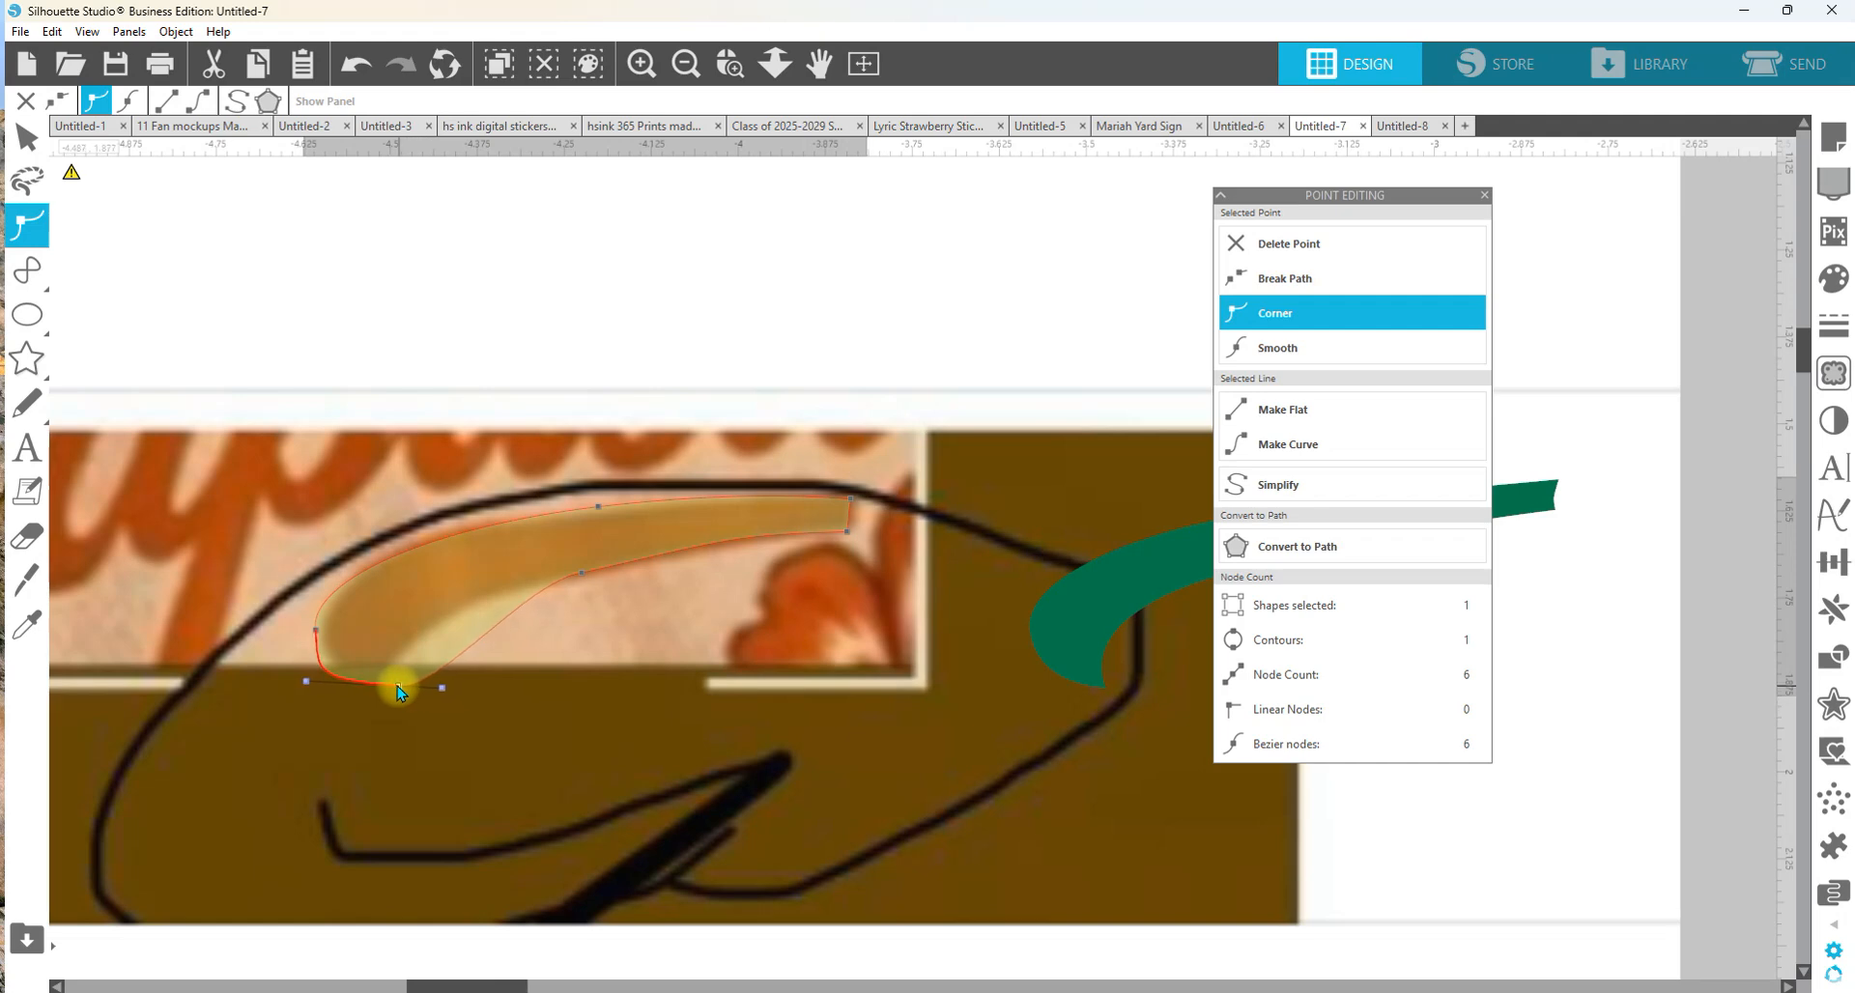
pyautogui.click(323, 637)
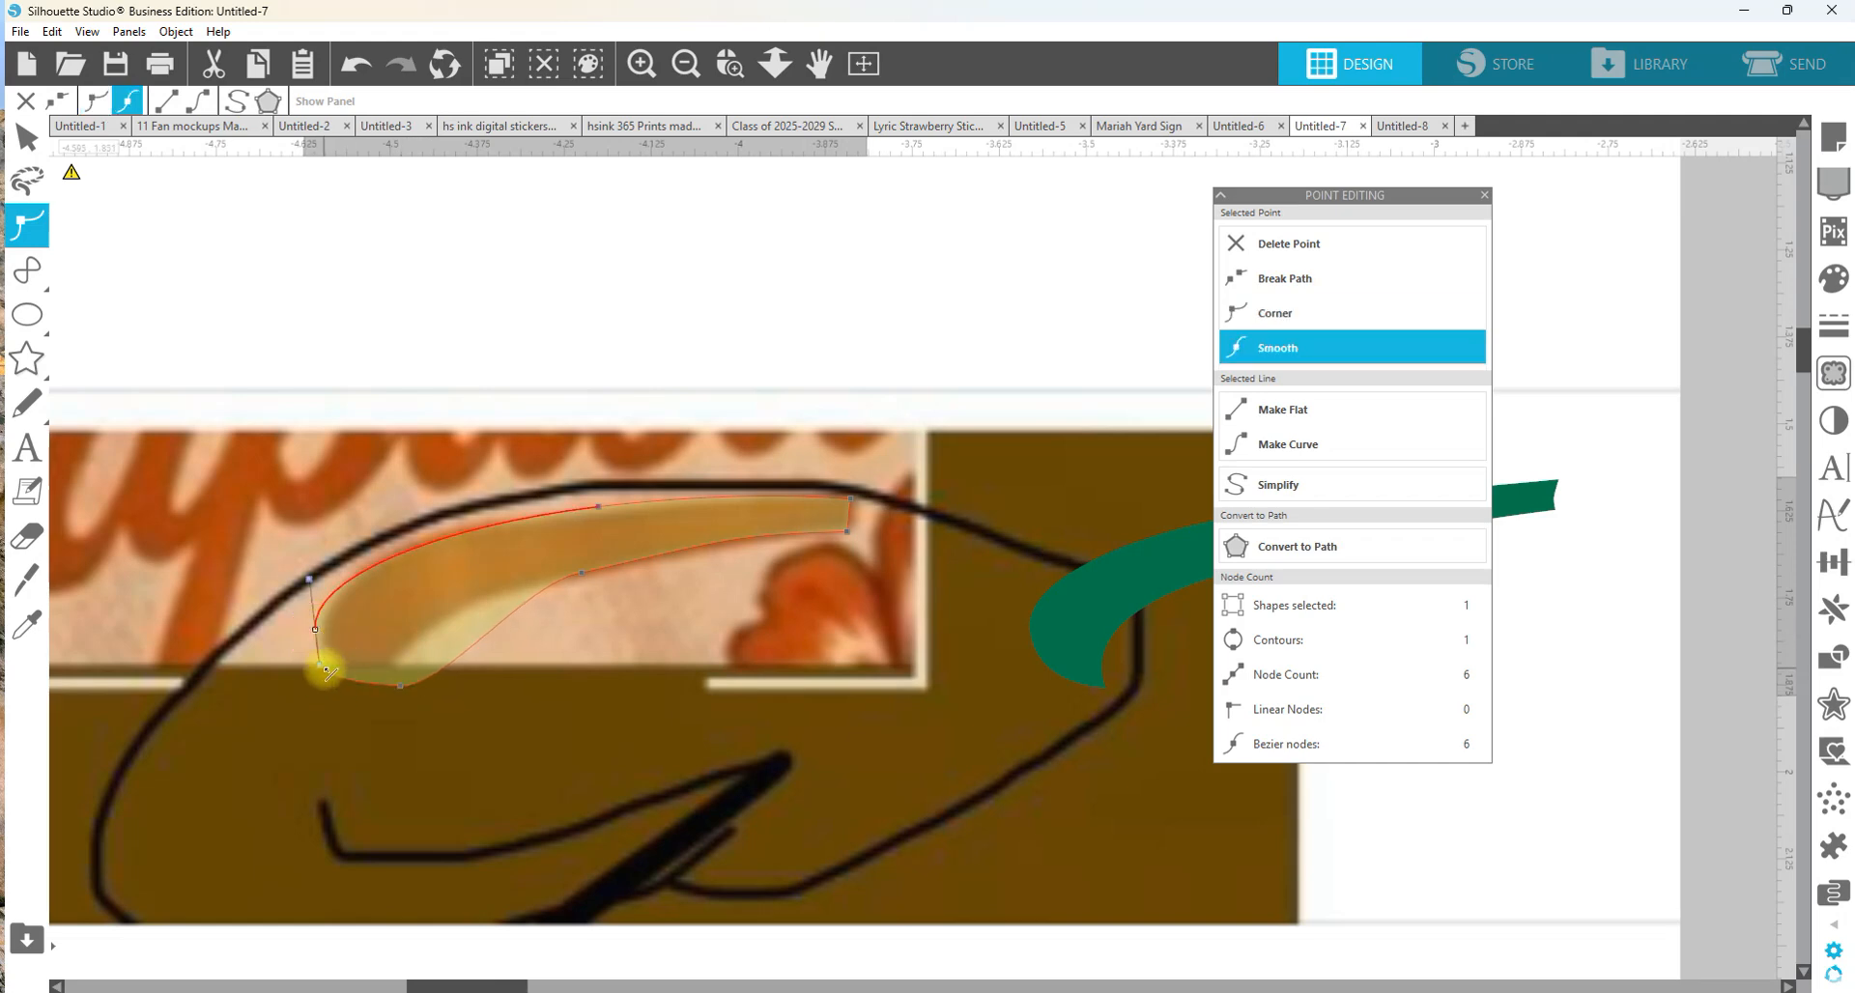
pyautogui.moveTo(329, 674); pyautogui.dragTo(313, 667)
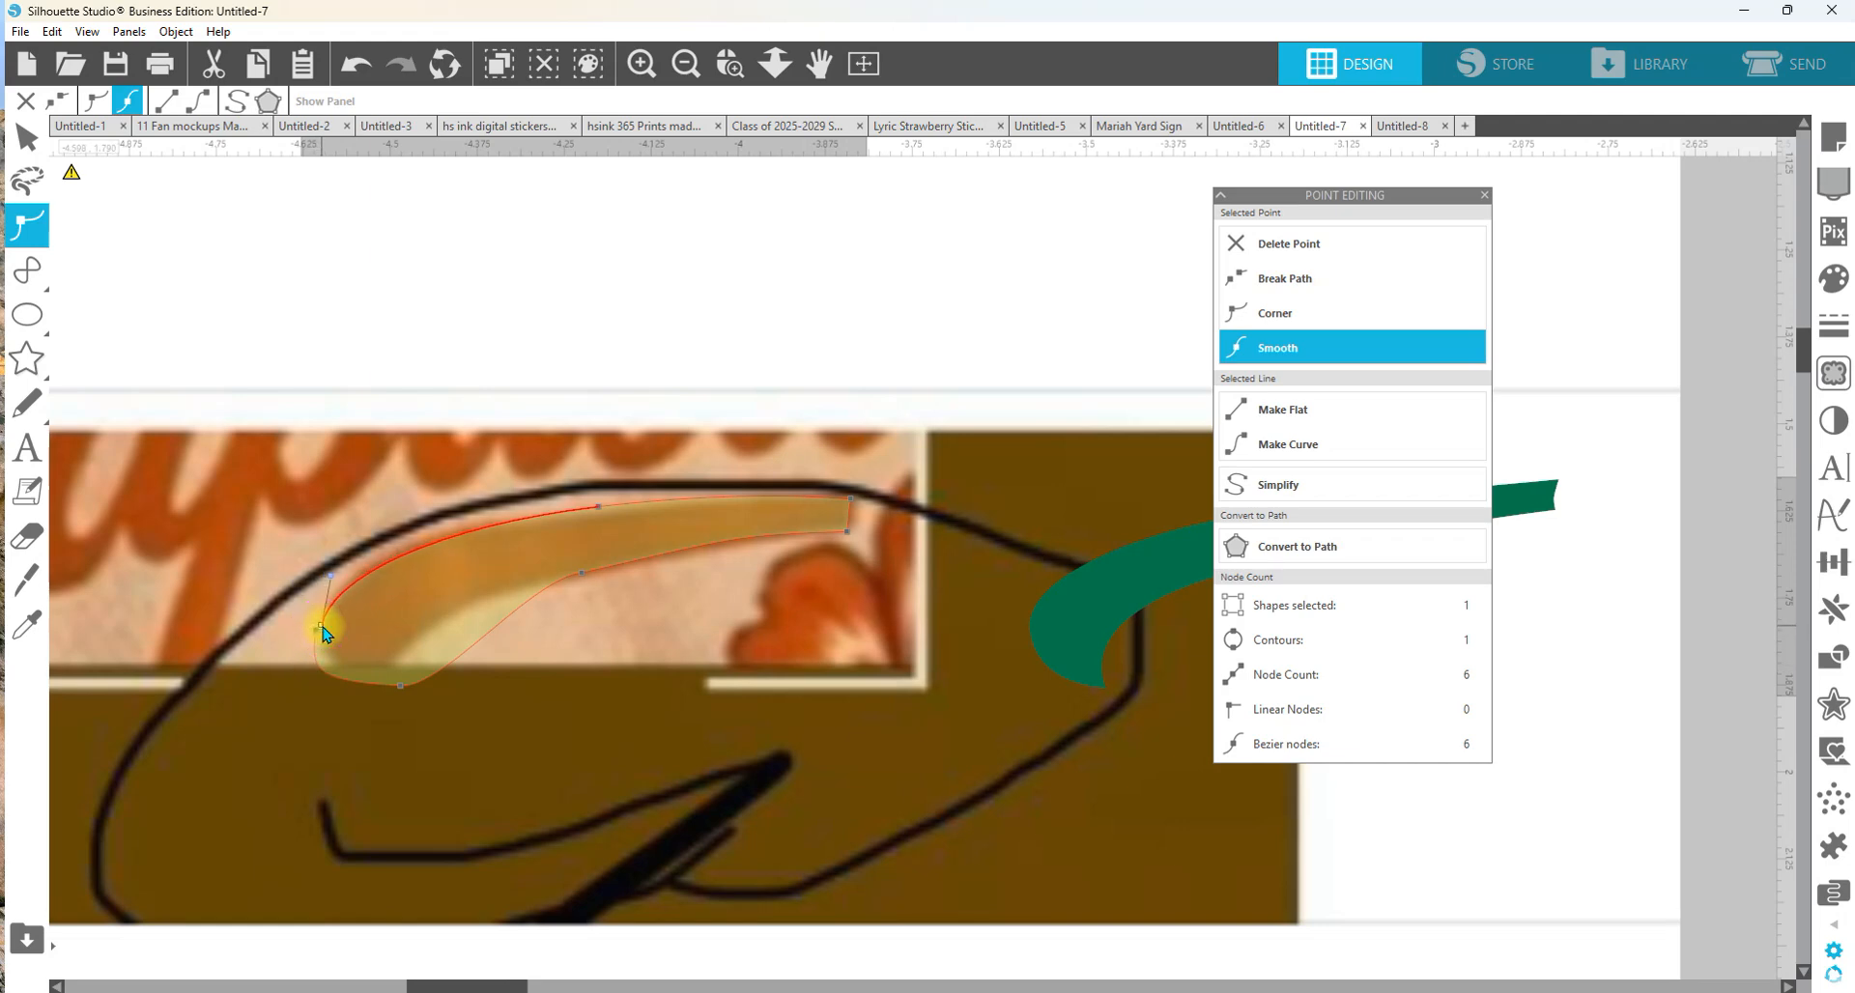
pyautogui.click(1338, 274)
pyautogui.click(1332, 248)
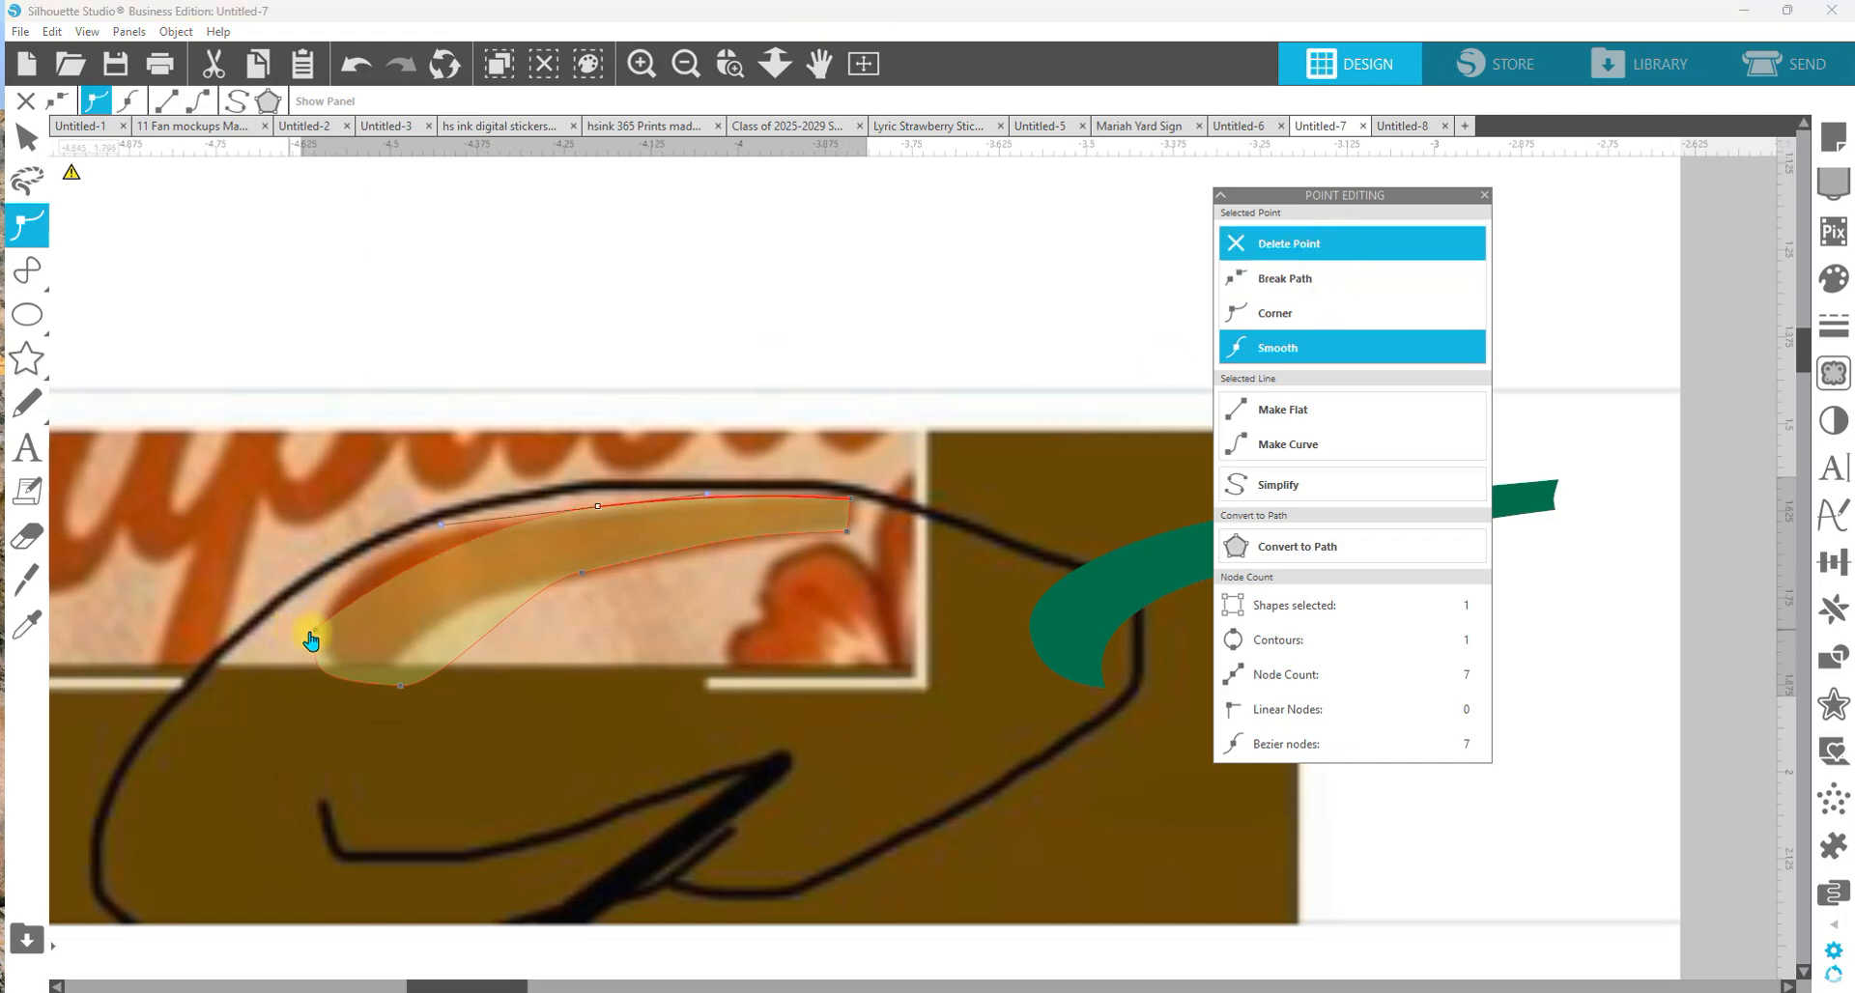
pyautogui.hotkey('ctrl', 'z')
pyautogui.hotkey('ctrl', 'z')
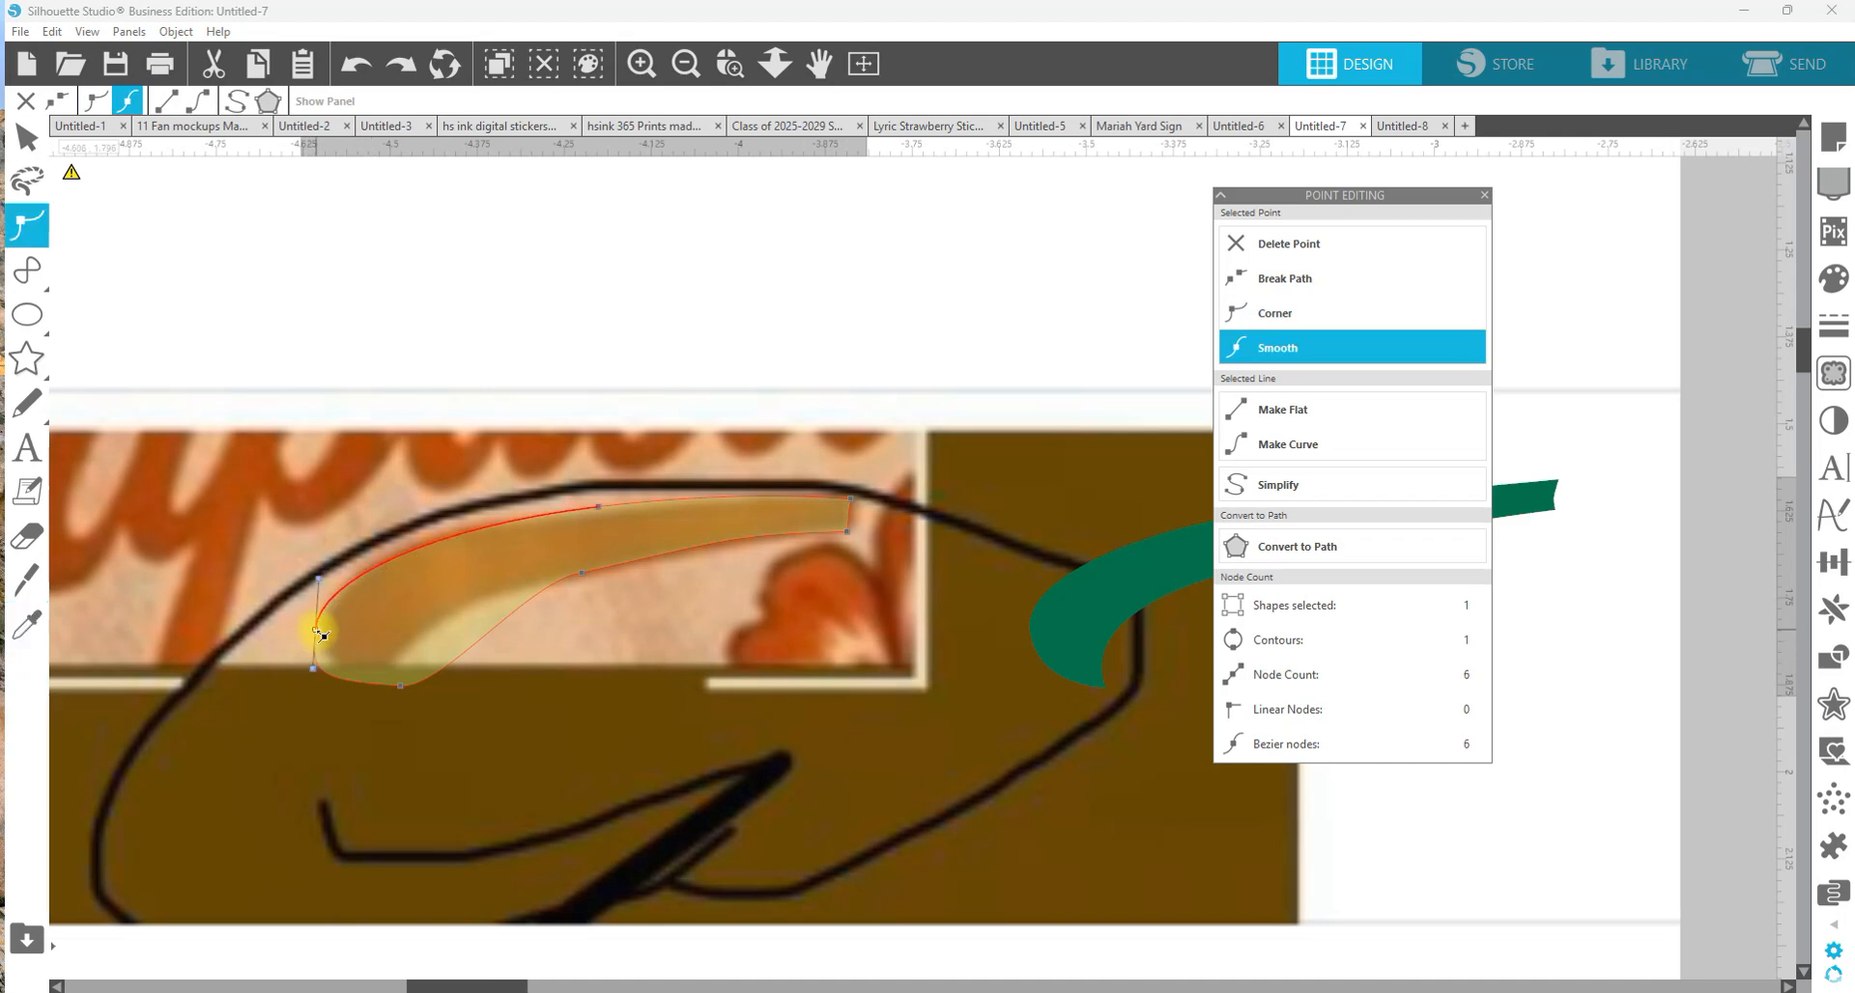
# - Fit the shape's outer left curve to the pictured swoosh by nudging the leftmost edit point and adjusting the bottom point's left-hand handle
pyautogui.moveTo(315, 630); pyautogui.dragTo(328, 564)
pyautogui.moveTo(324, 626); pyautogui.dragTo(319, 626)
pyautogui.click(397, 684)
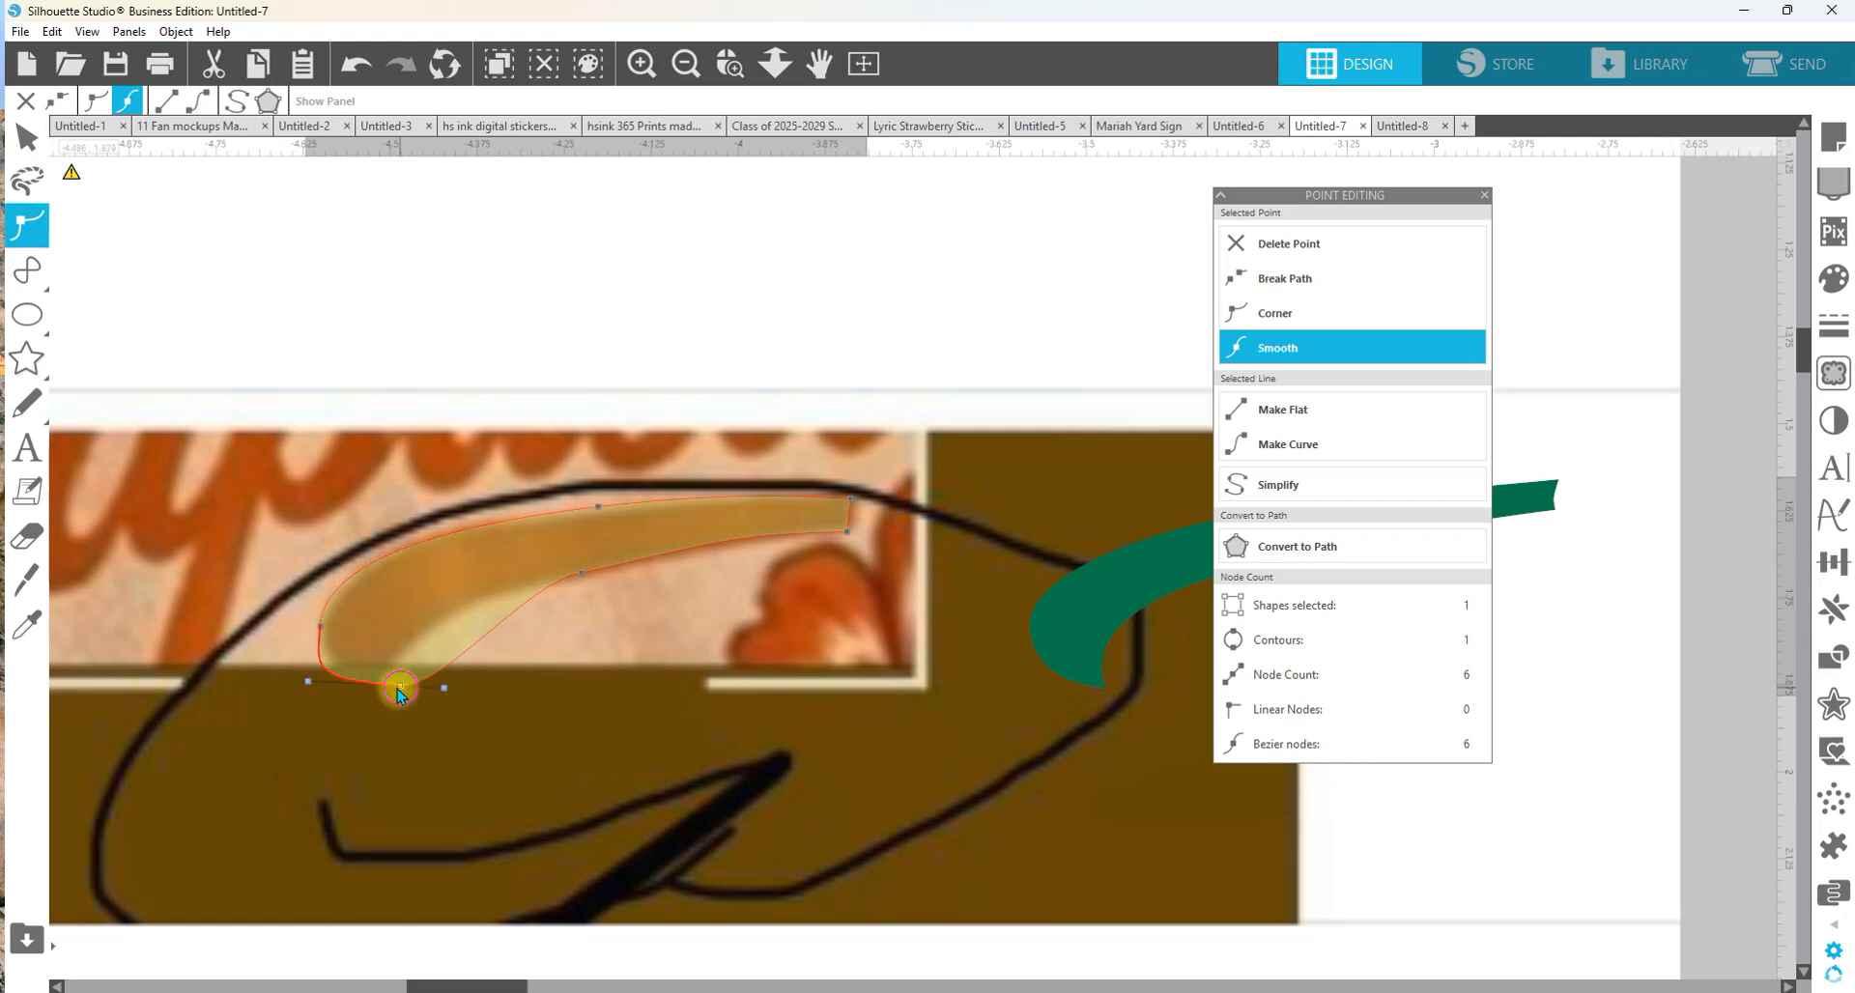
pyautogui.click(301, 681)
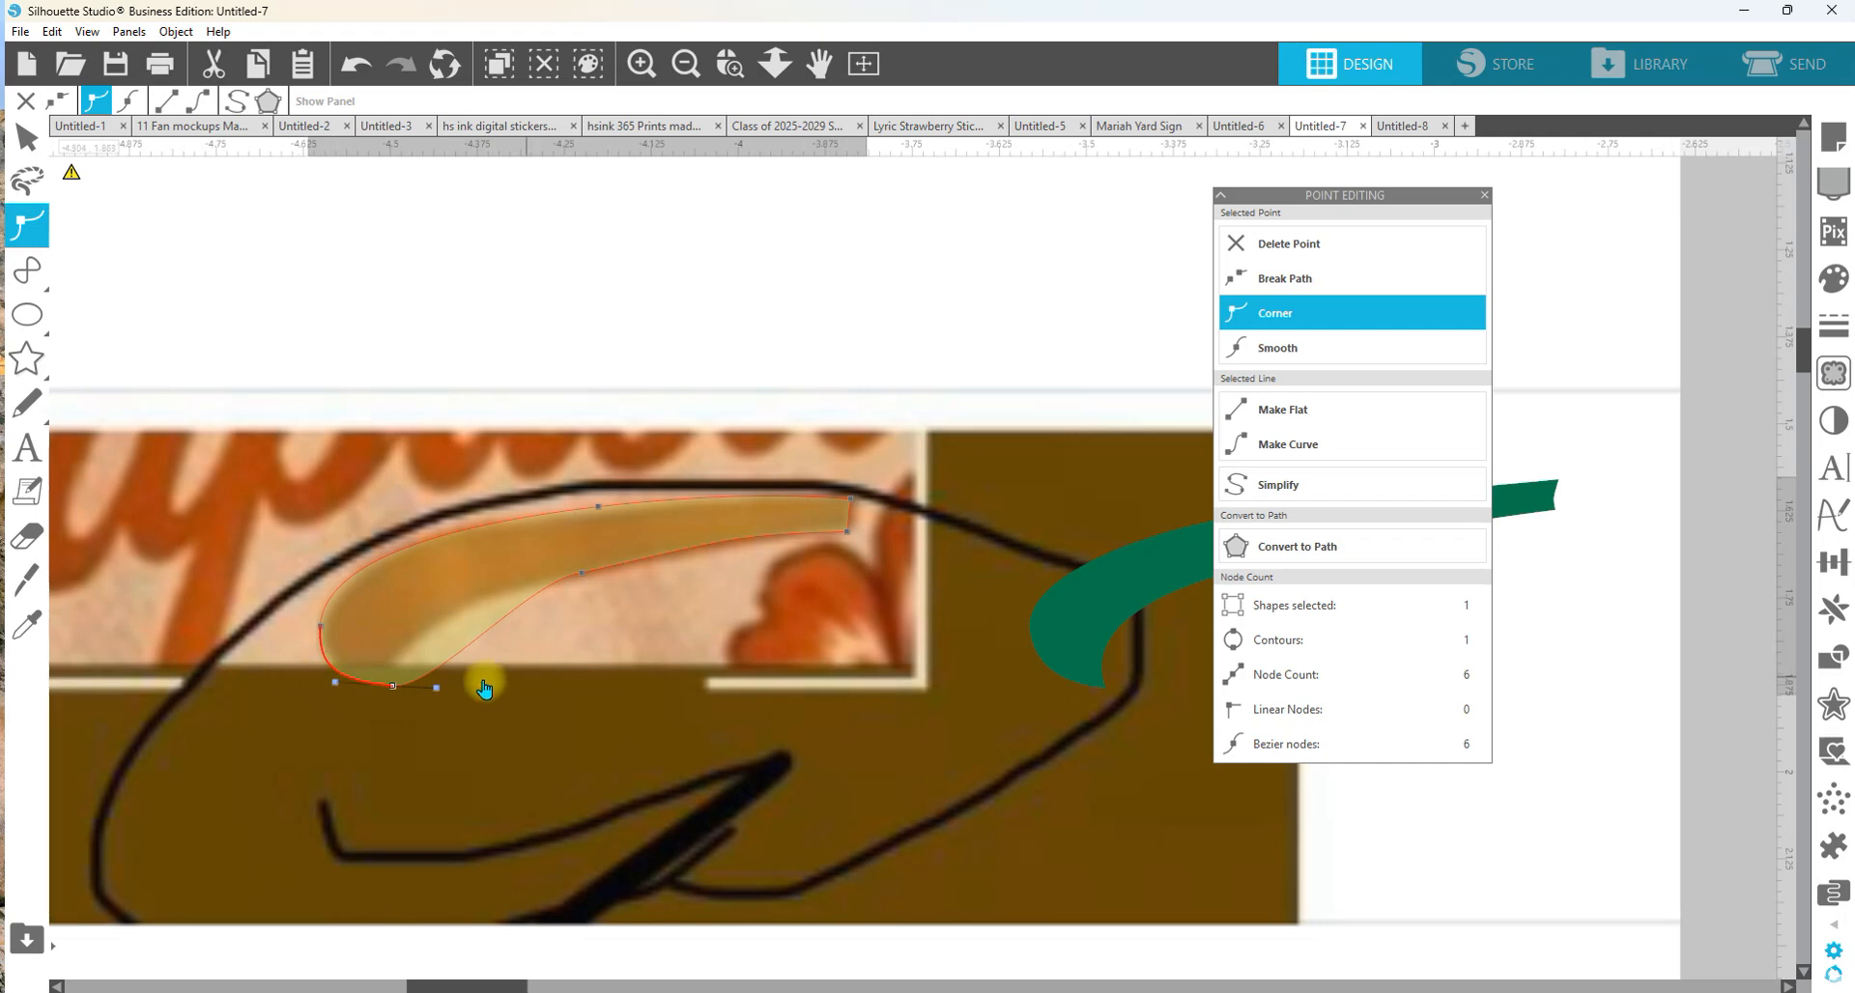
# - Bend the inner edge up along the pictured swoosh by swinging the bottom point's inner handle upward and adjusting the lower edge's handle near the tip
pyautogui.click(436, 687)
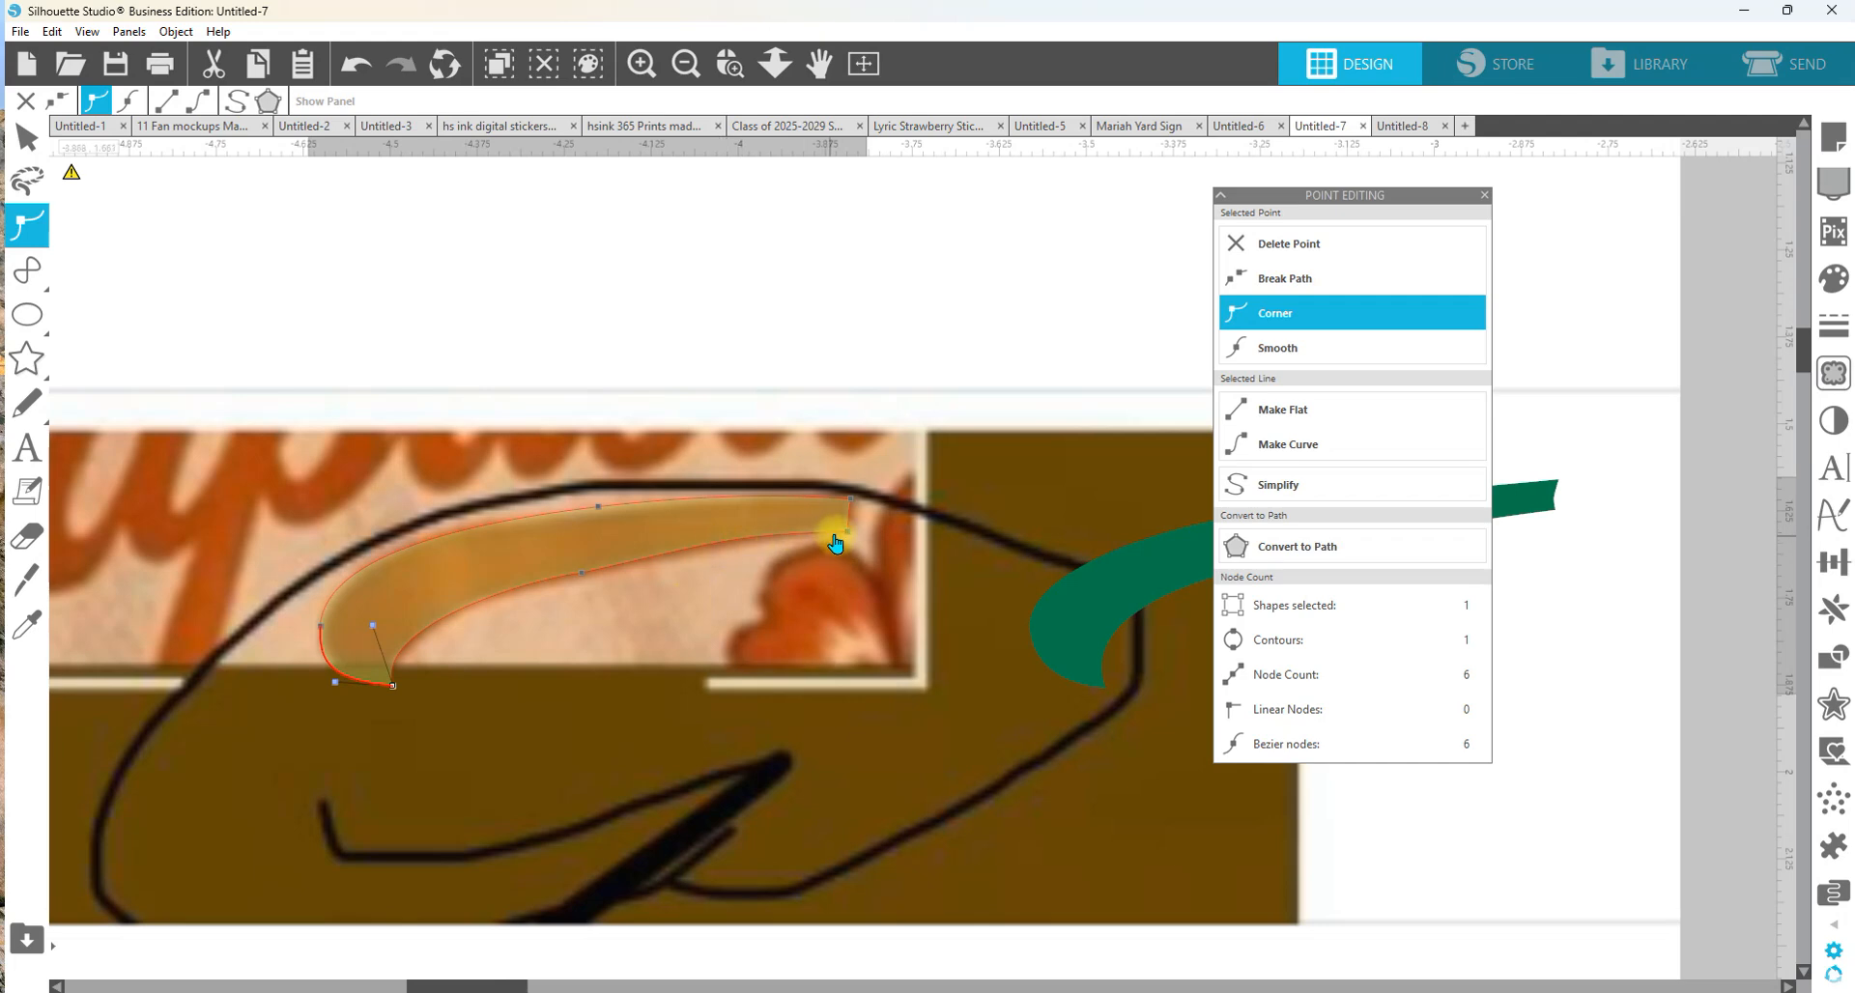
pyautogui.click(730, 539)
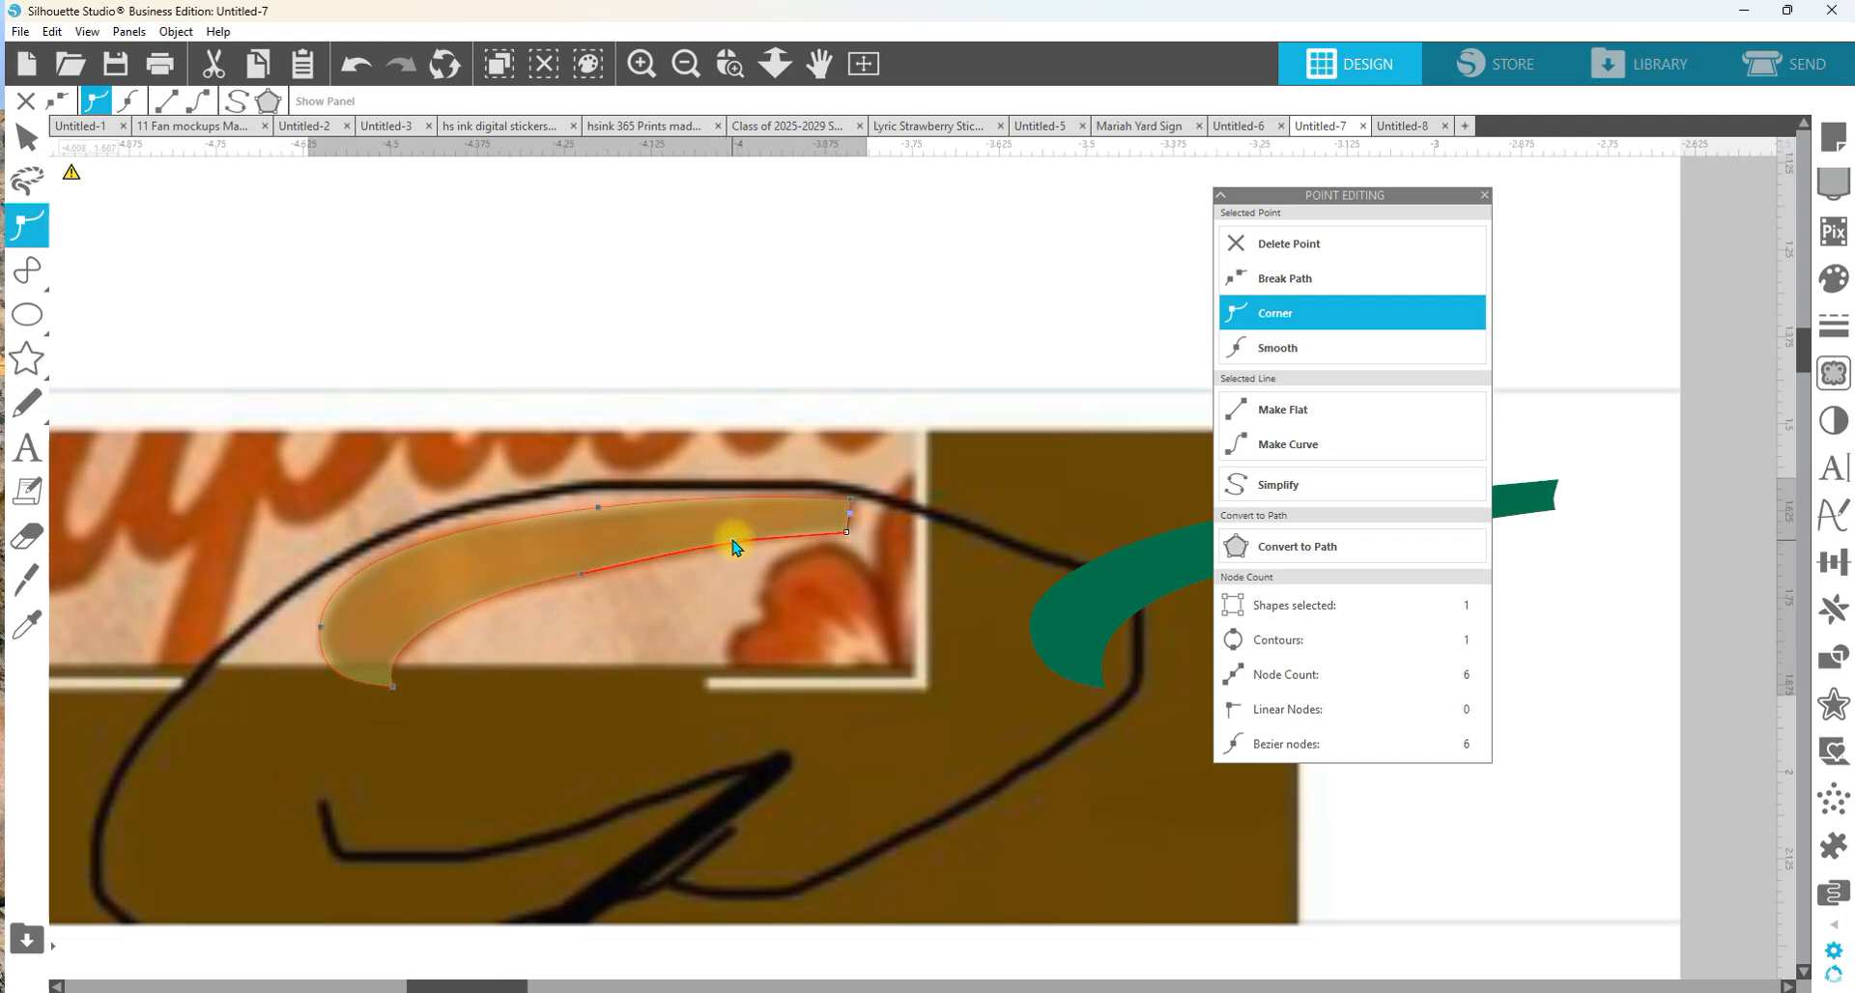
pyautogui.click(391, 686)
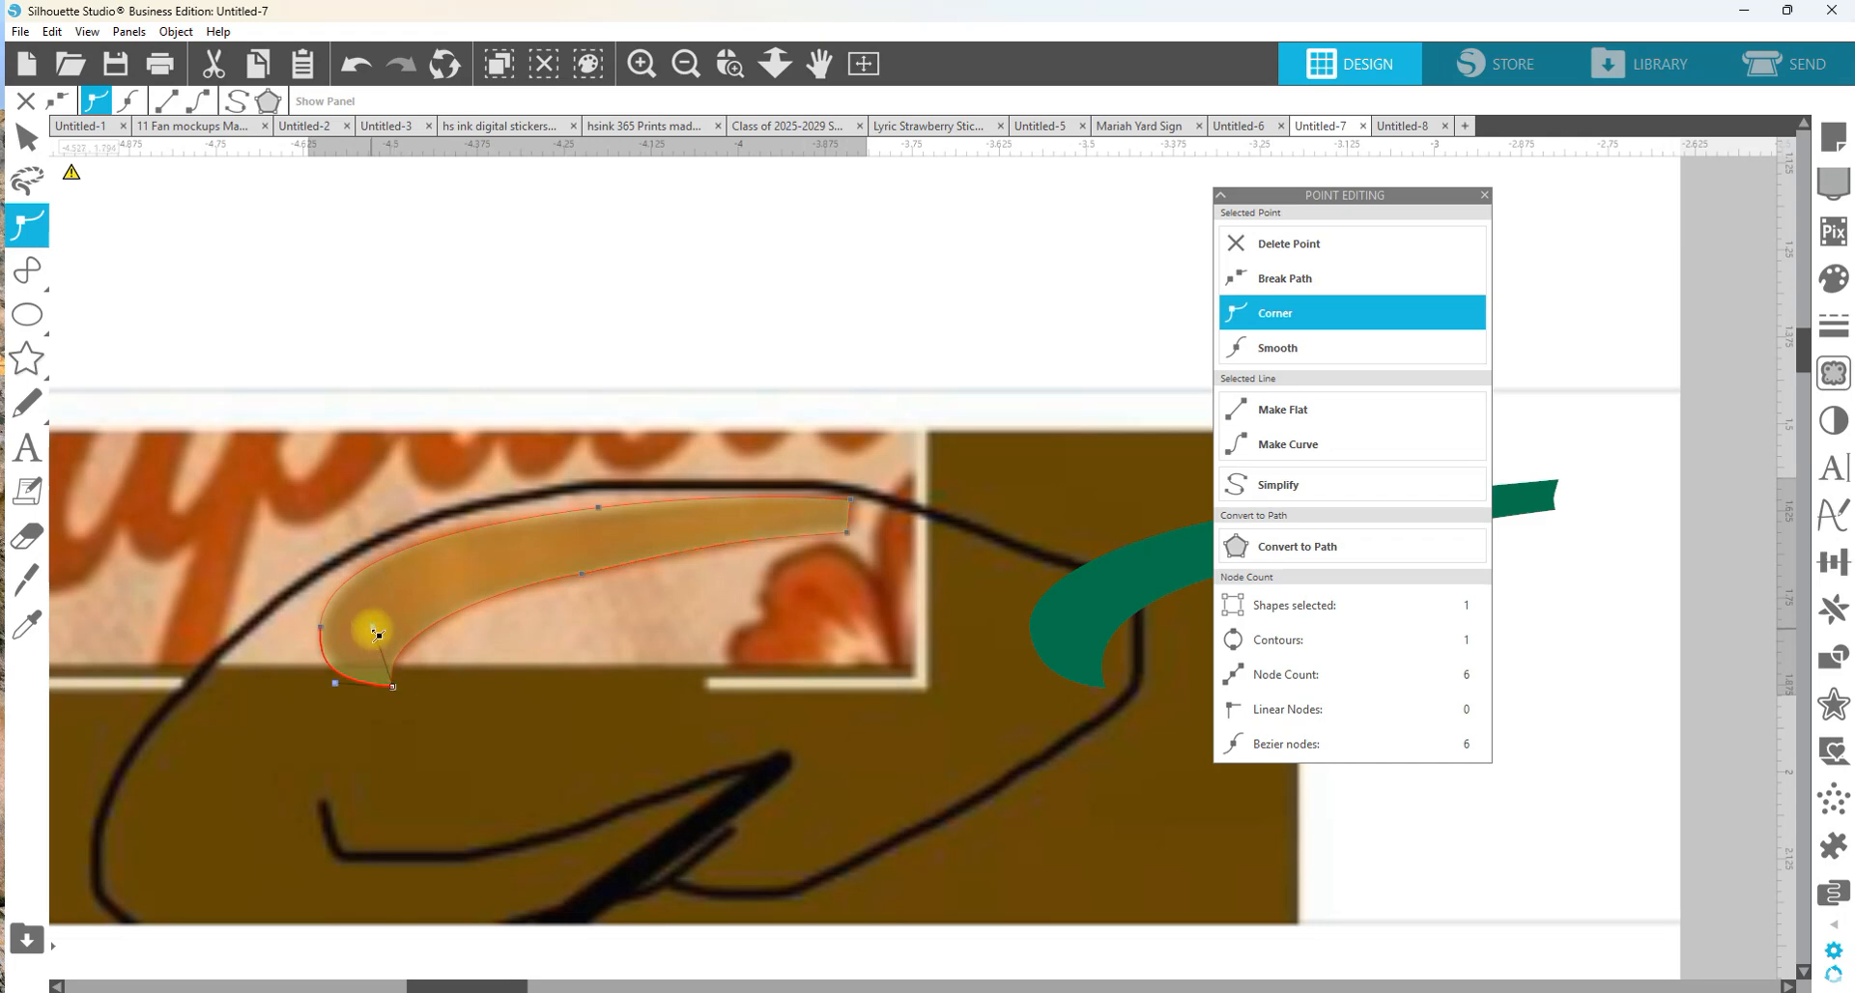
pyautogui.moveTo(377, 635); pyautogui.dragTo(348, 598)
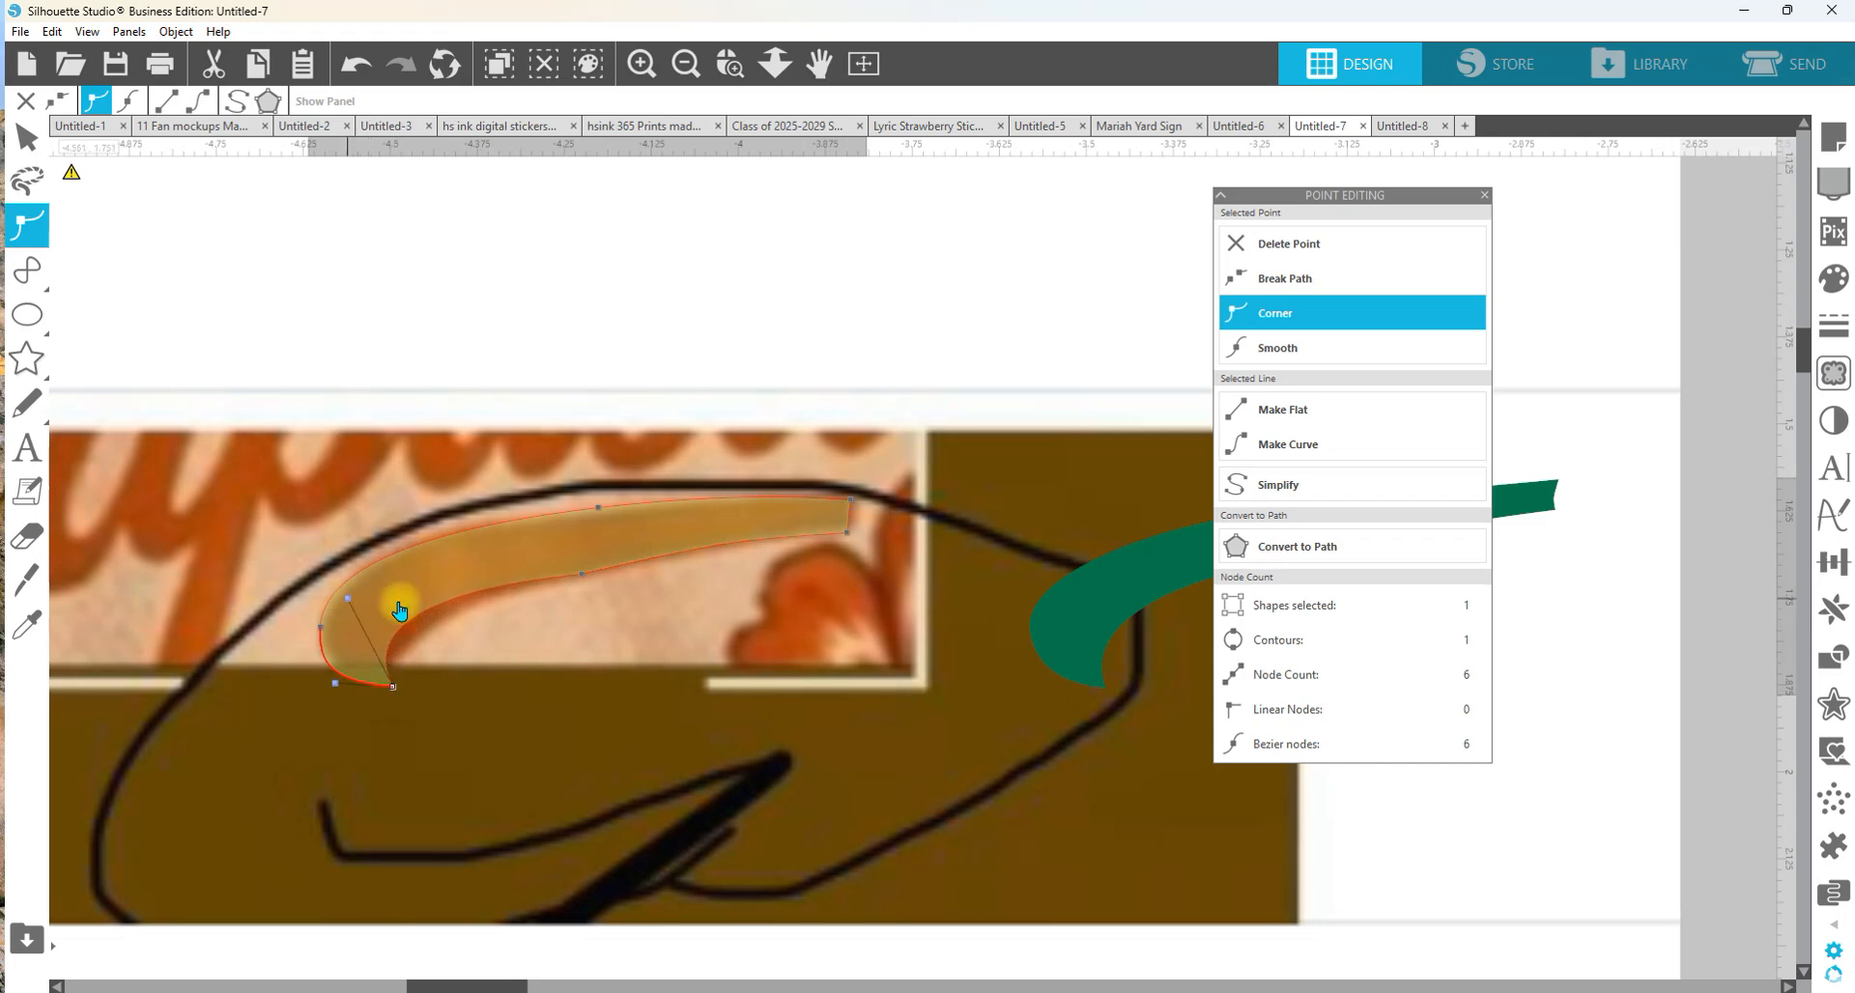
# - Nudge the lower-middle, bottom-end, top-middle and upper tip points onto the pictured swoosh's outline, readjusting the bottom point's inner handle
pyautogui.click(583, 573)
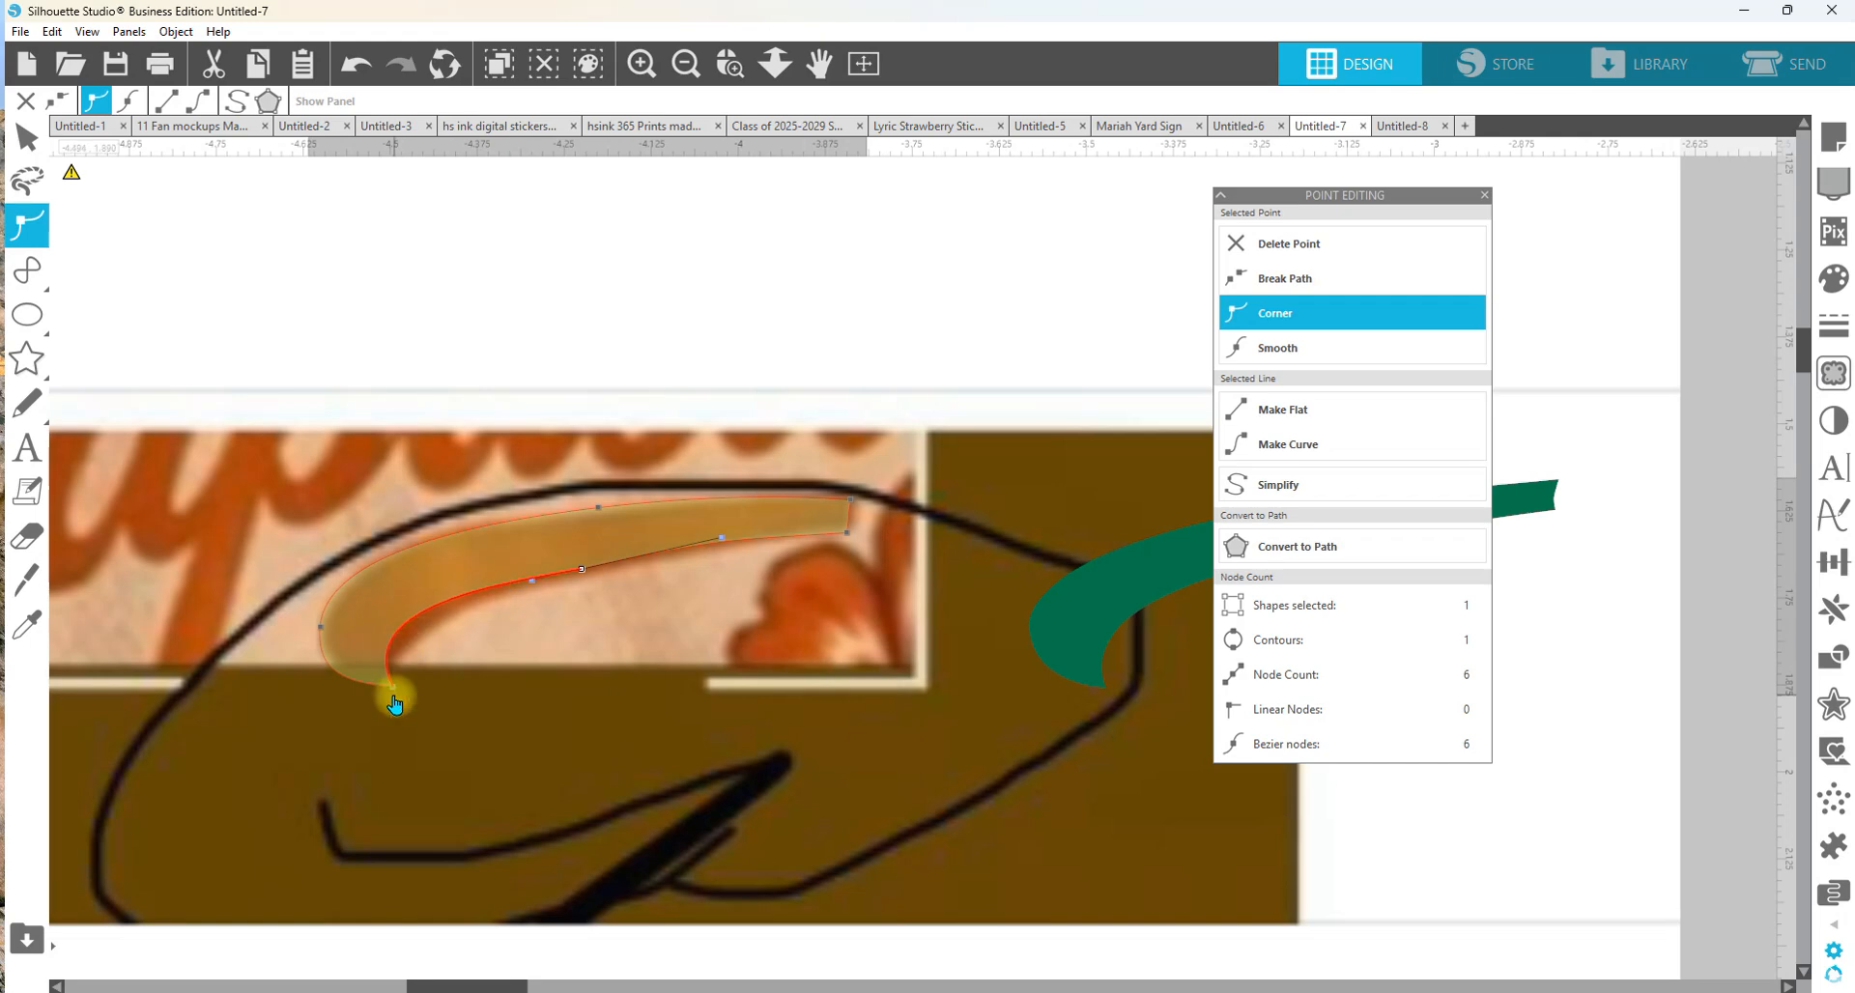
pyautogui.moveTo(393, 688); pyautogui.dragTo(408, 687)
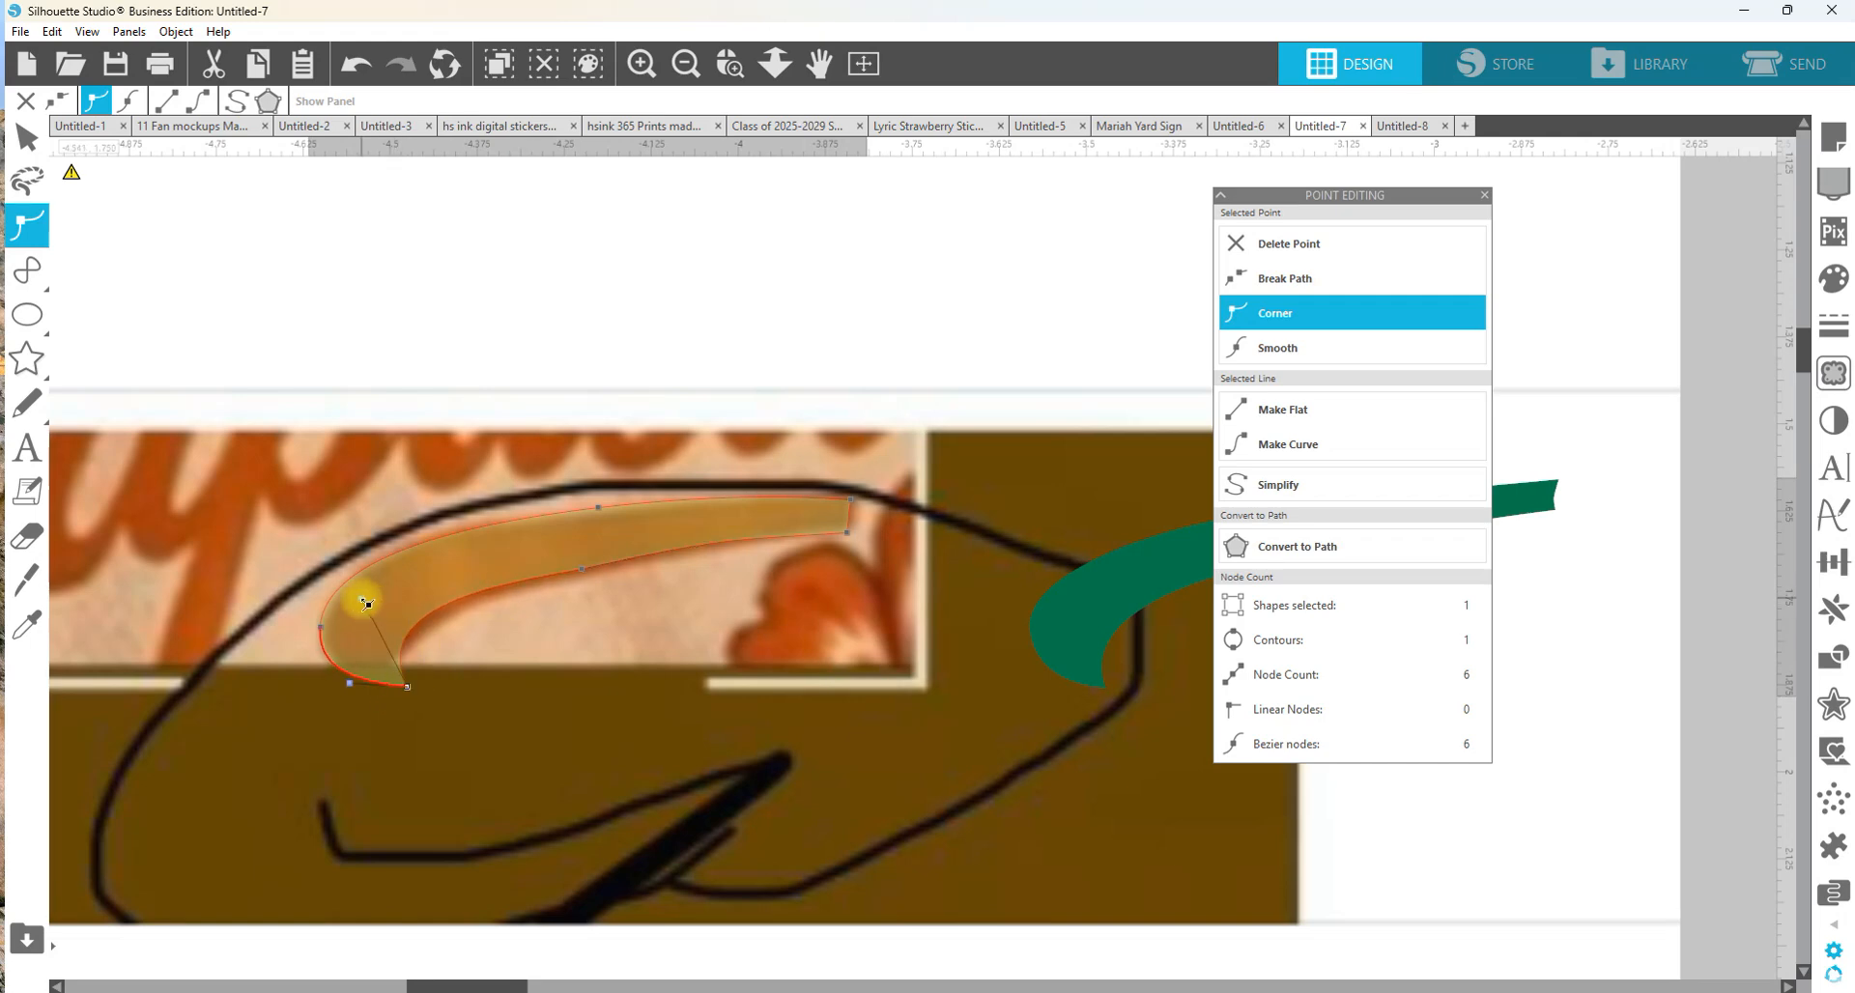
pyautogui.moveTo(366, 604); pyautogui.dragTo(347, 597)
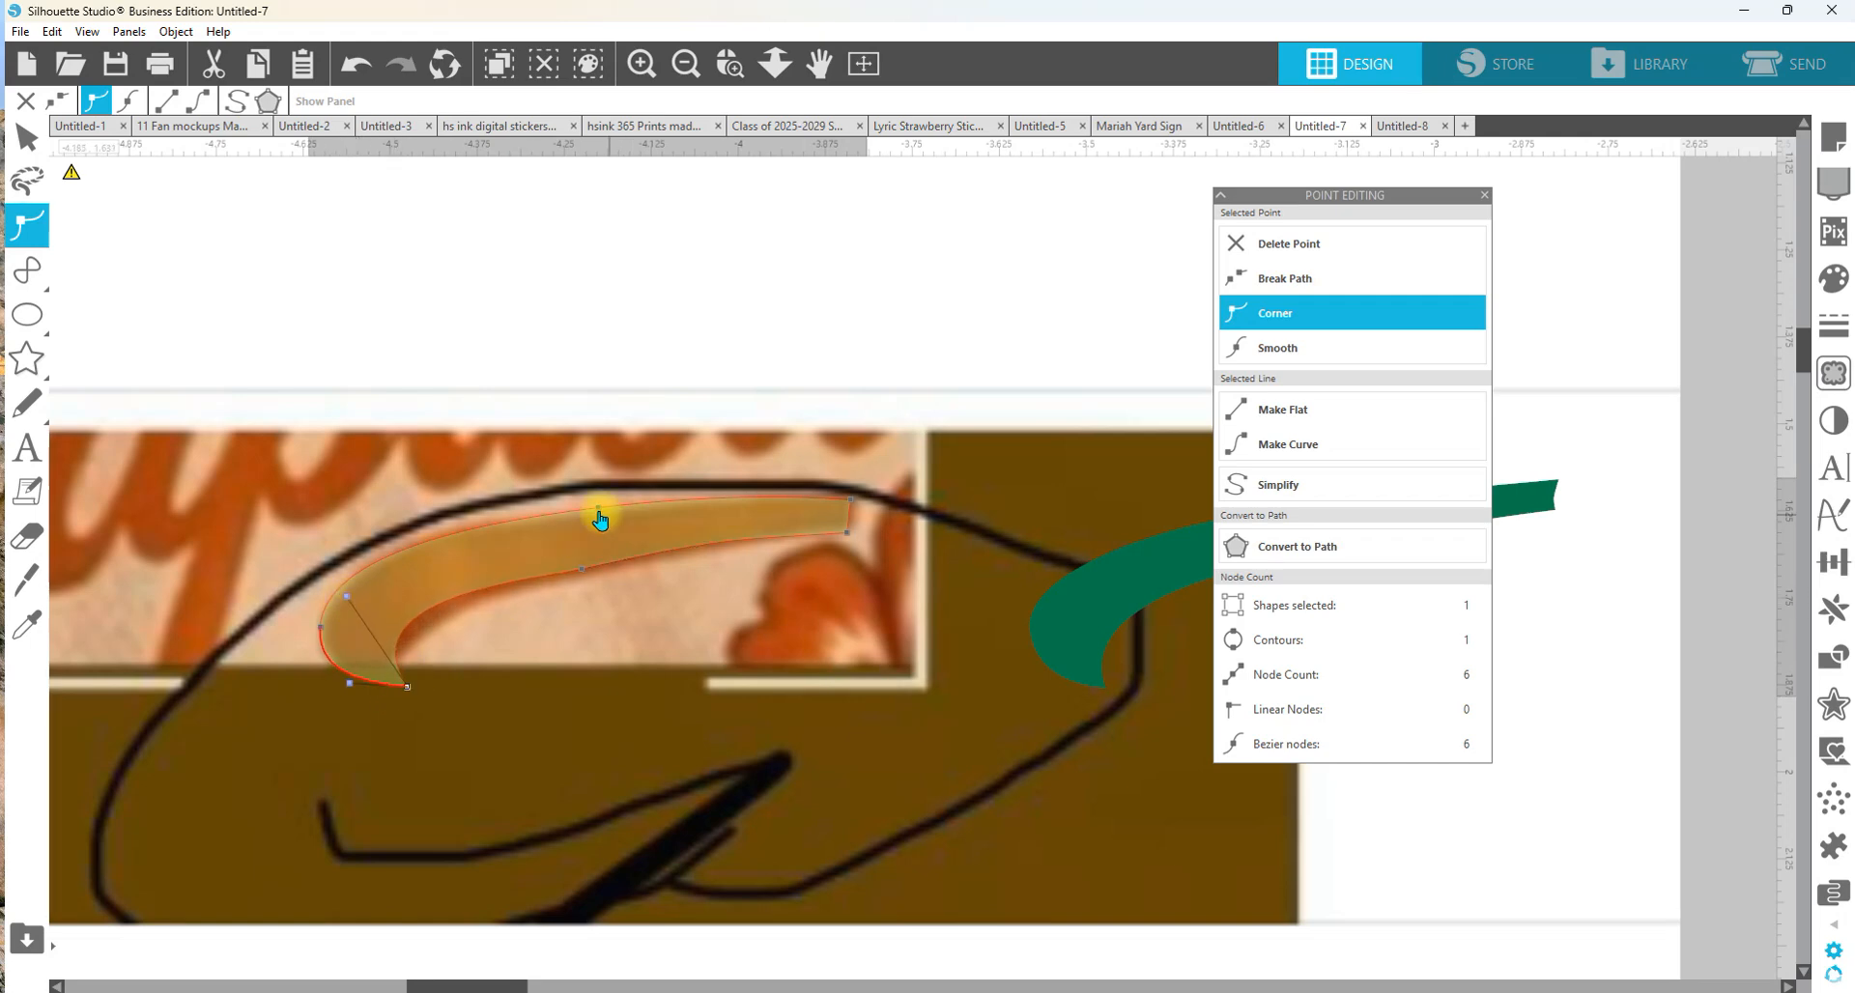
pyautogui.click(599, 511)
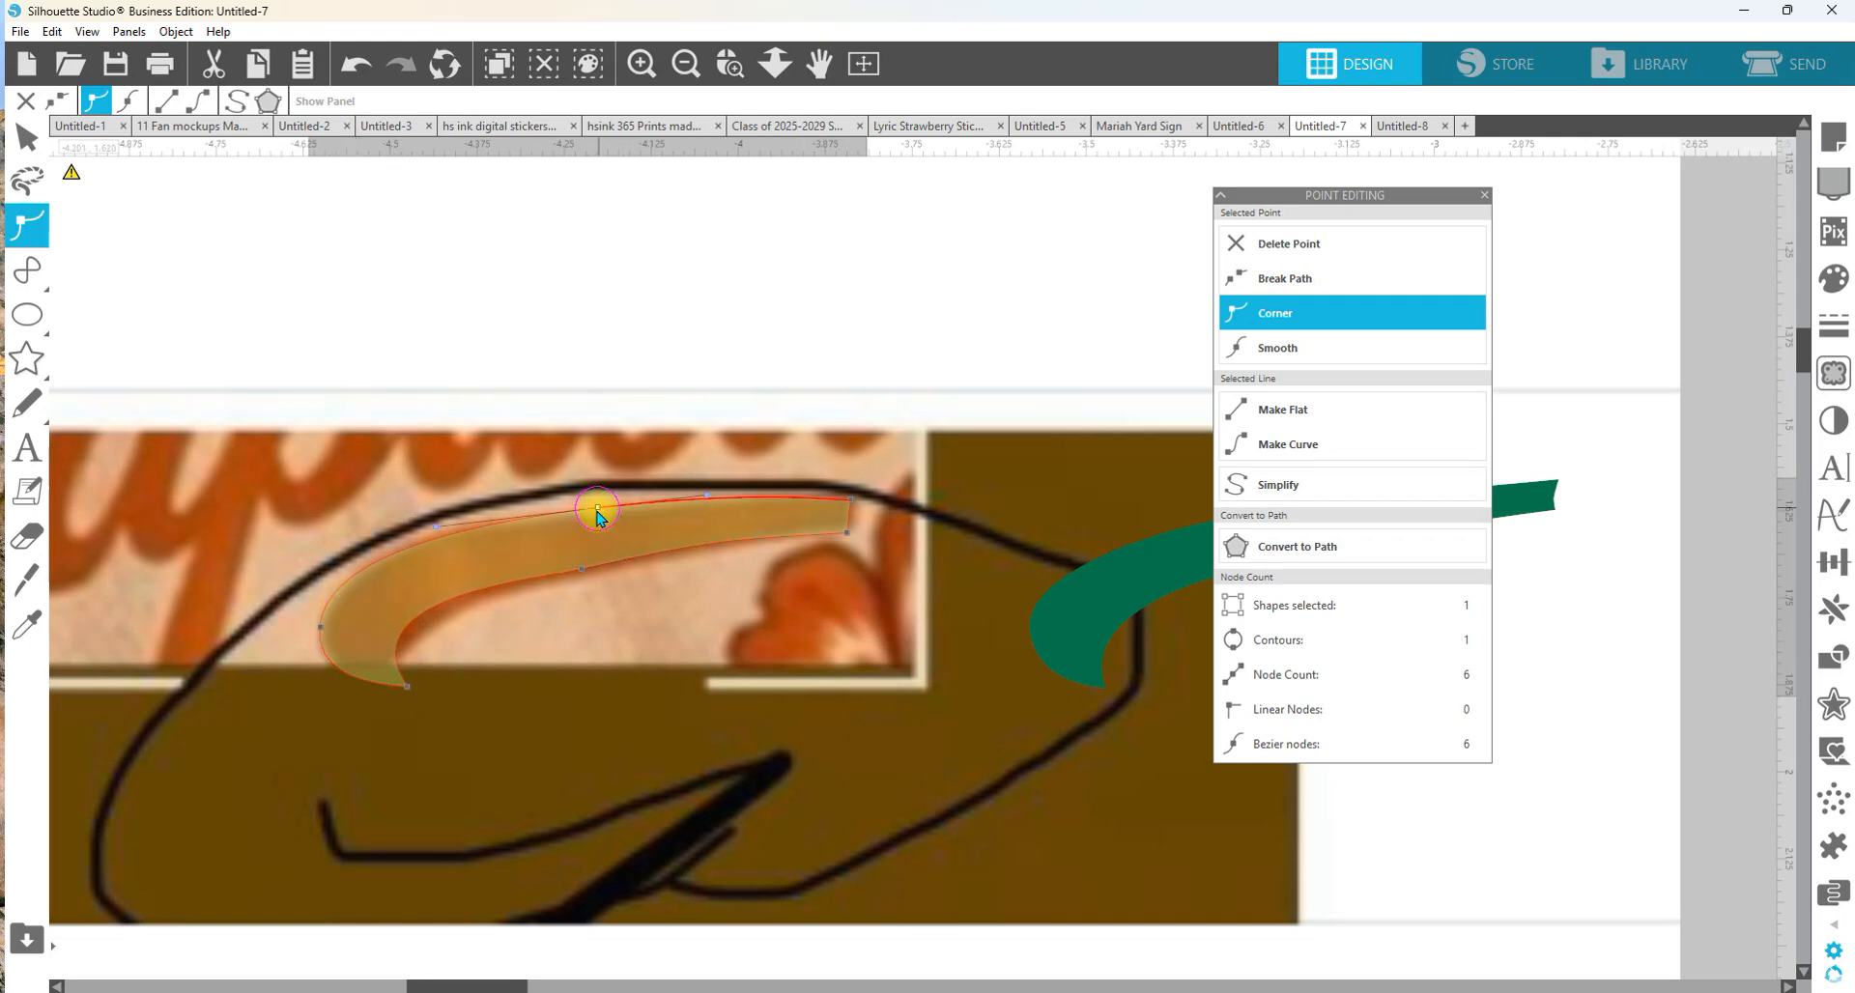
pyautogui.click(857, 504)
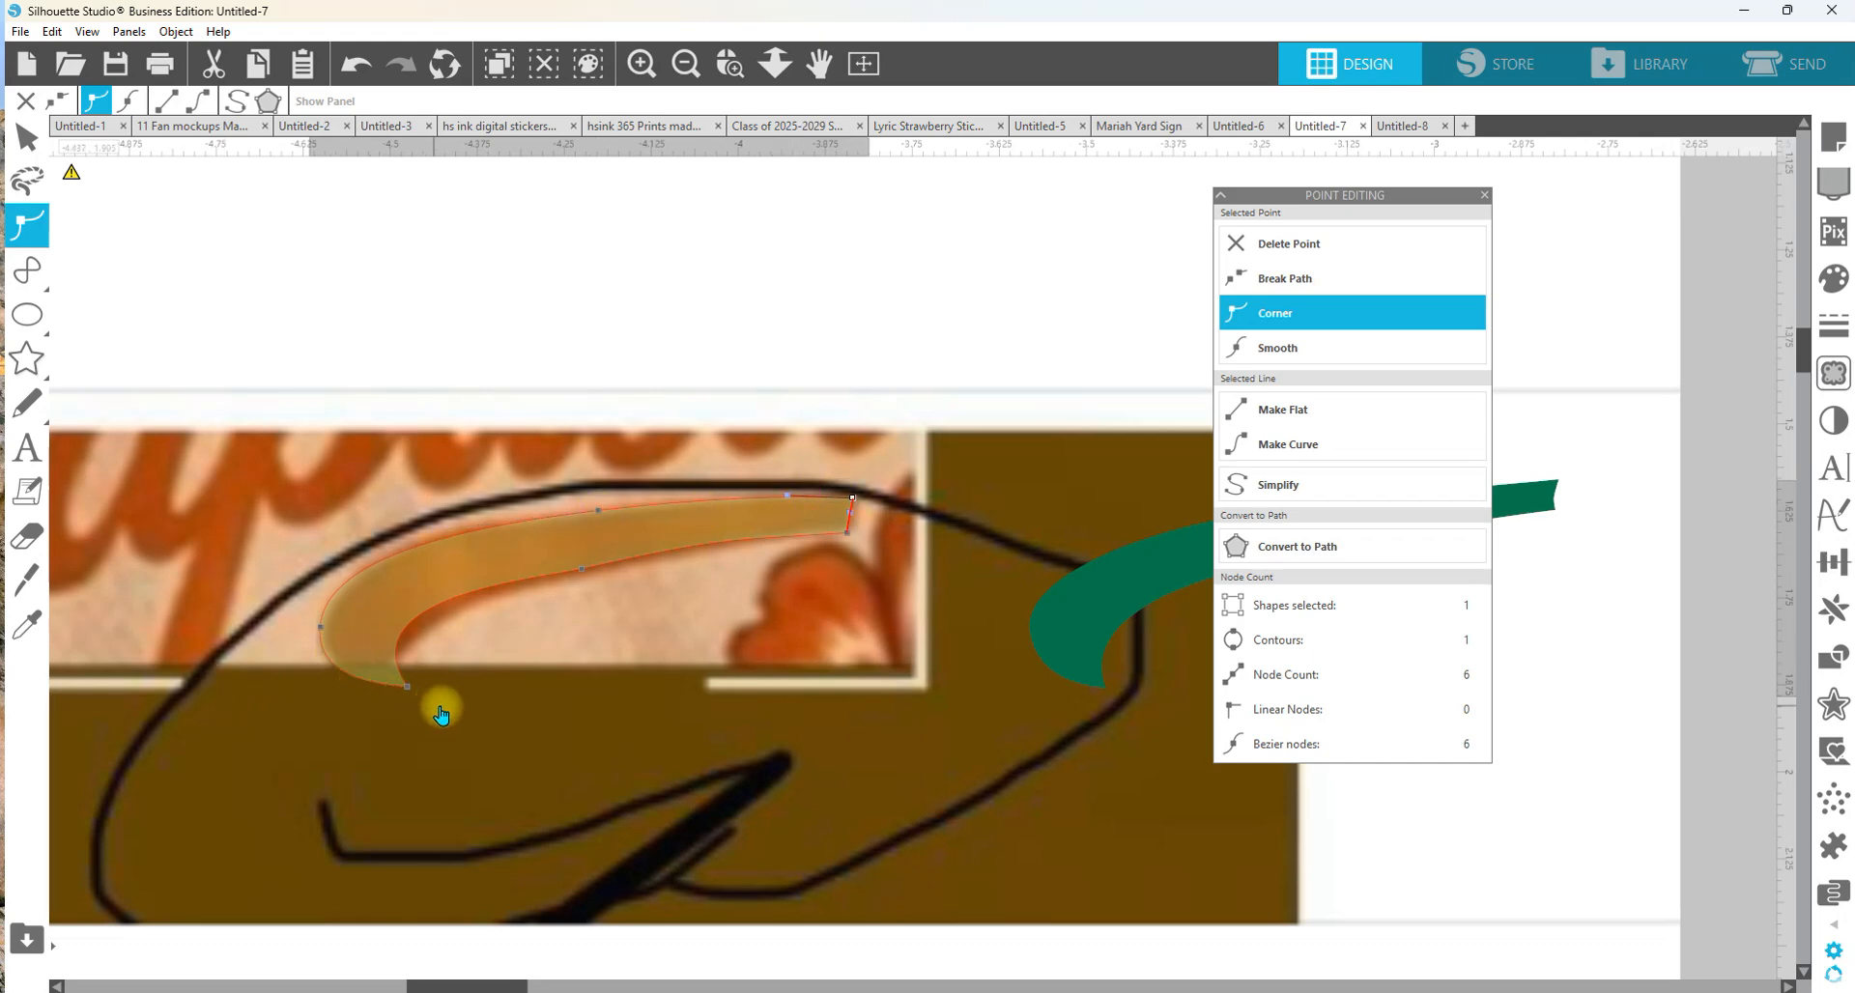
# - Add an edit point on the lower edge between the lower-middle point and the tip, and adjust its curve handle toward the tip
pyautogui.click(683, 550)
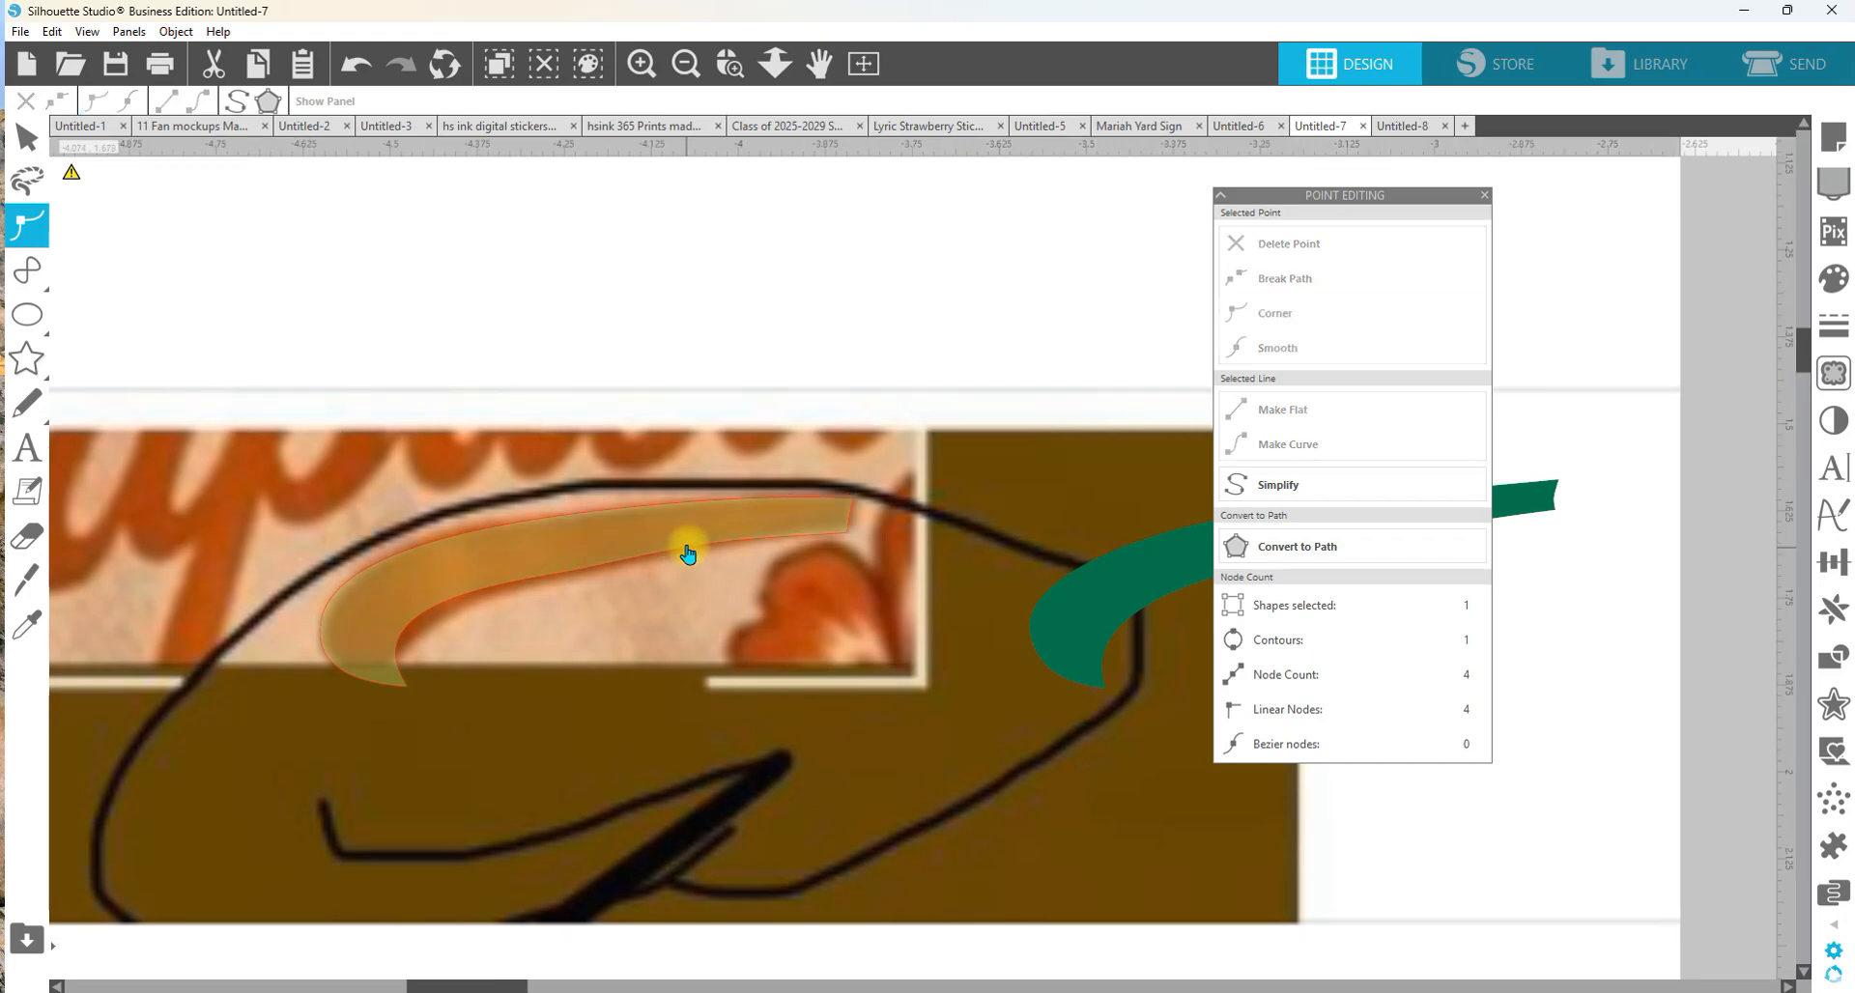
pyautogui.click(689, 553)
pyautogui.click(684, 556)
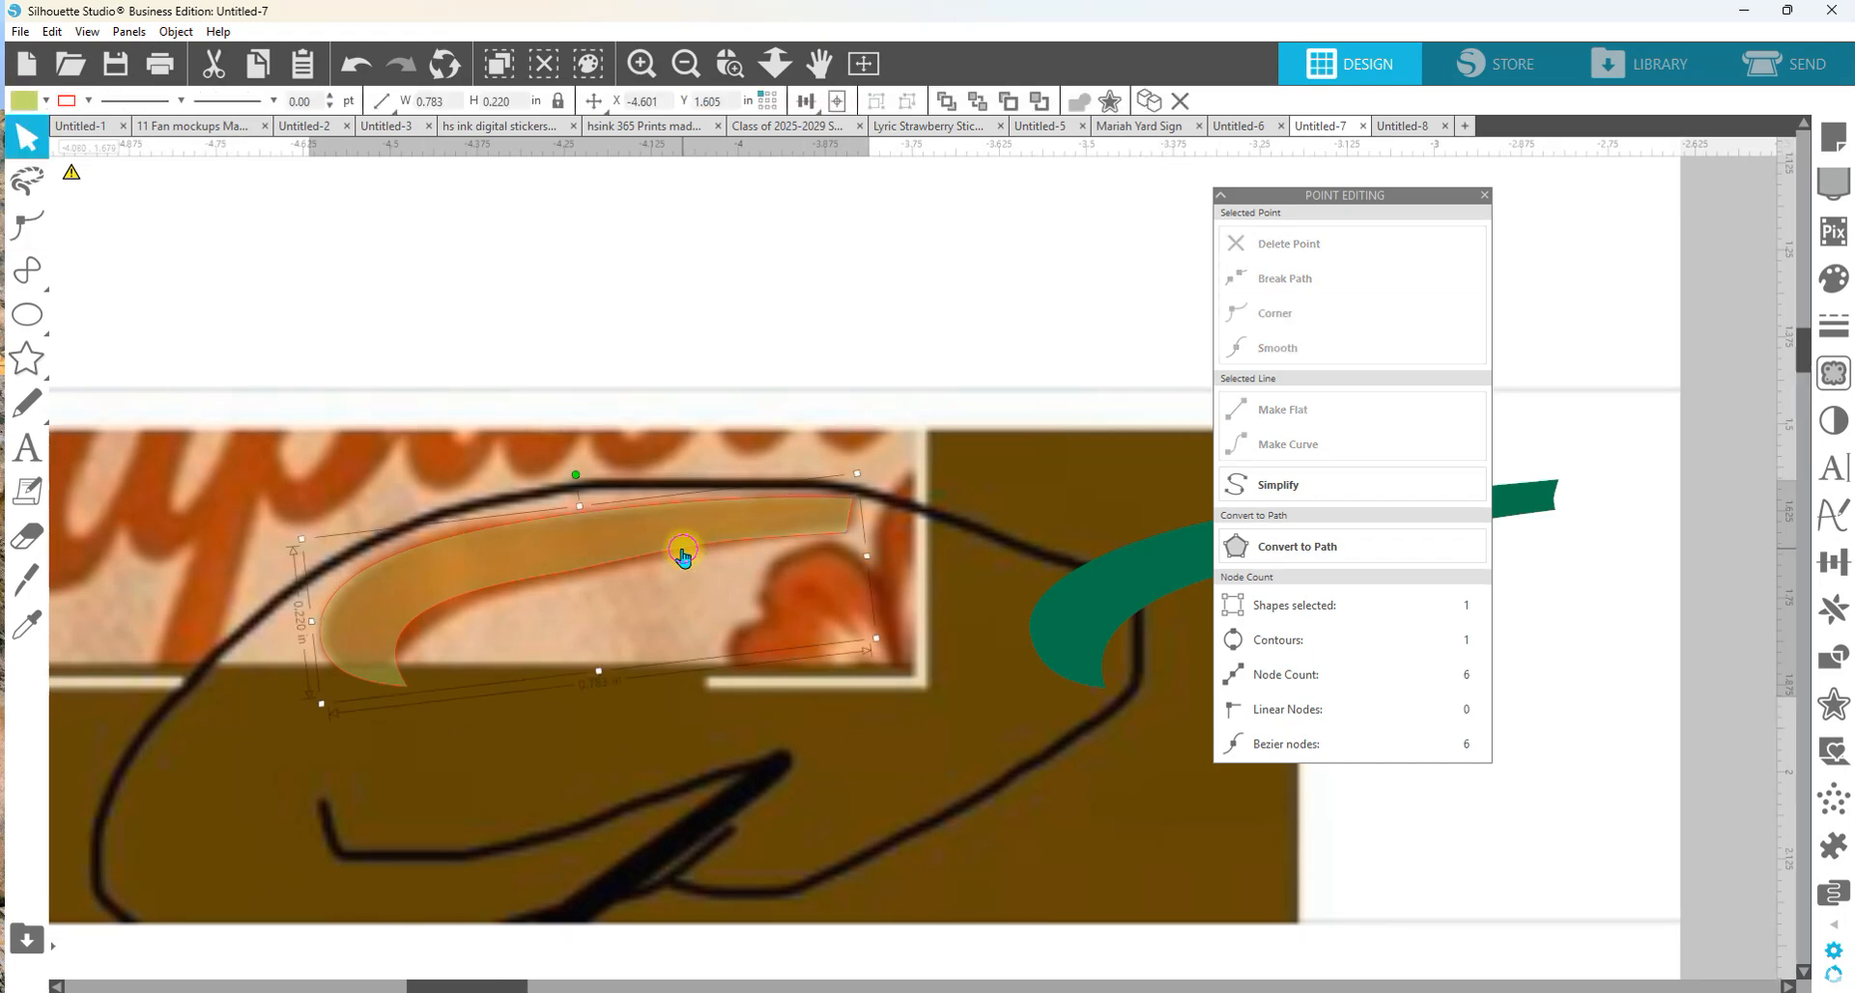
pyautogui.doubleClick(683, 556)
pyautogui.doubleClick(687, 550)
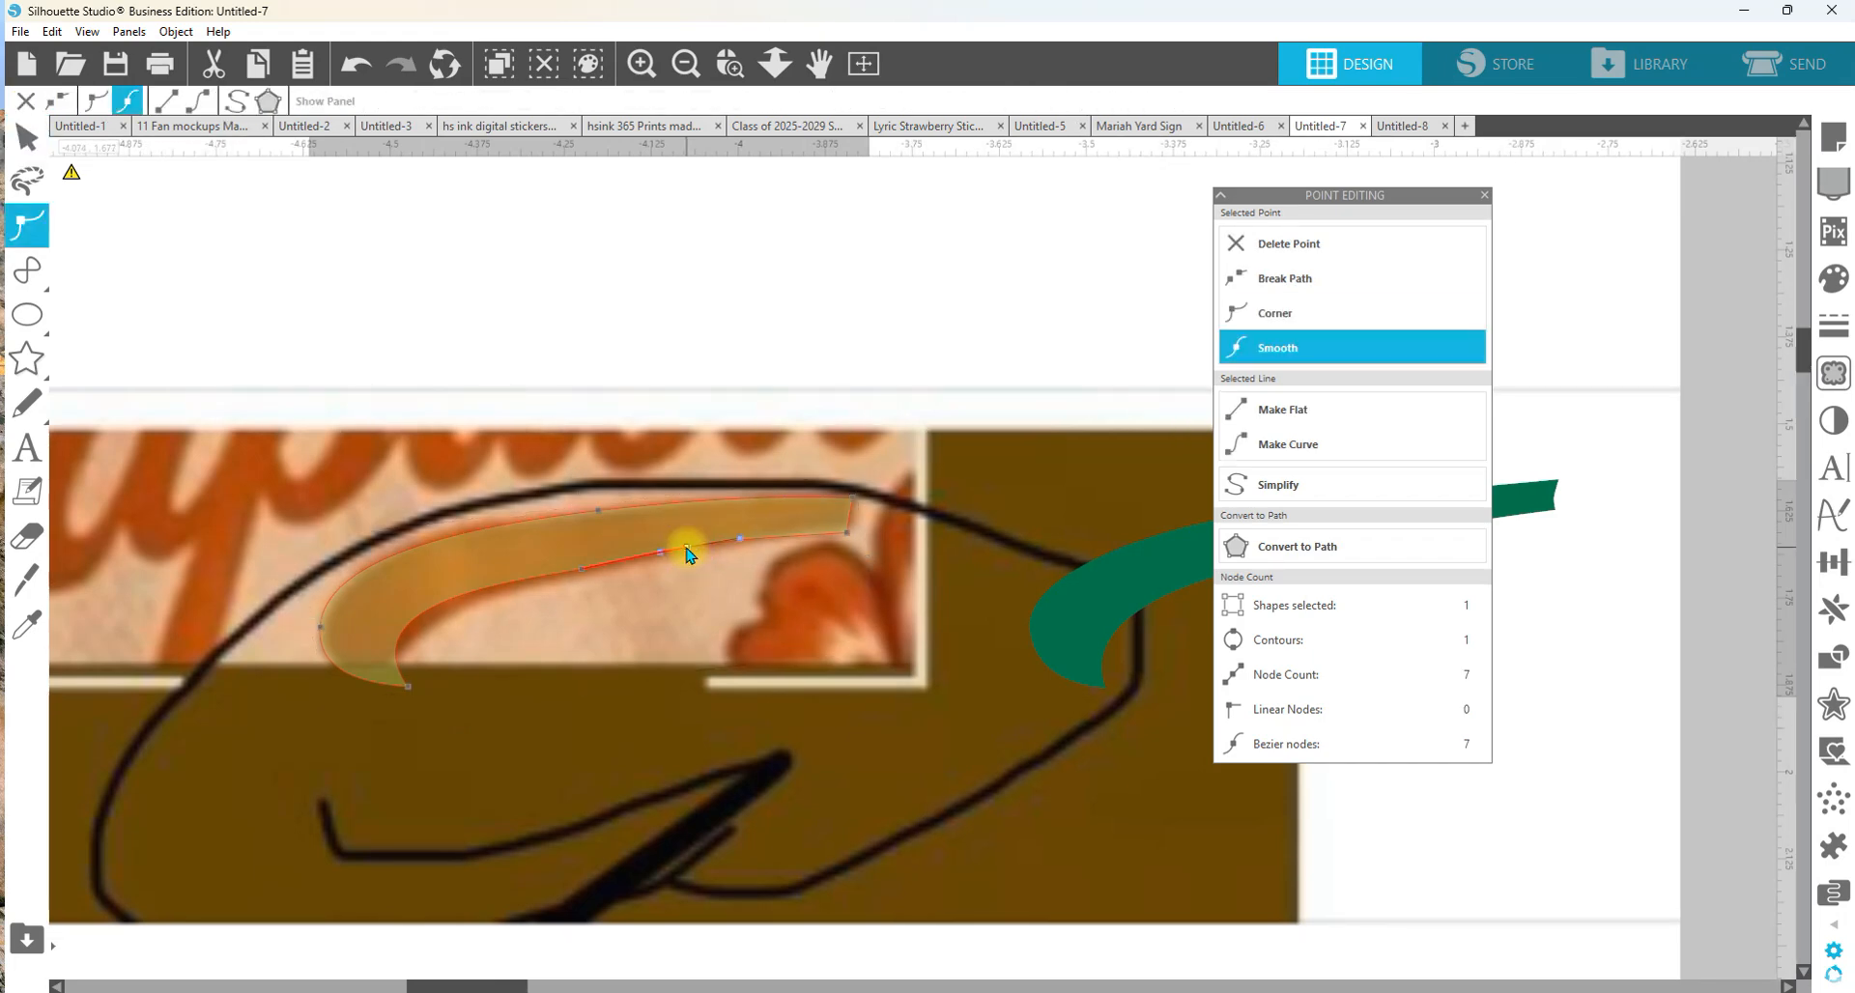
pyautogui.rightClick(688, 550)
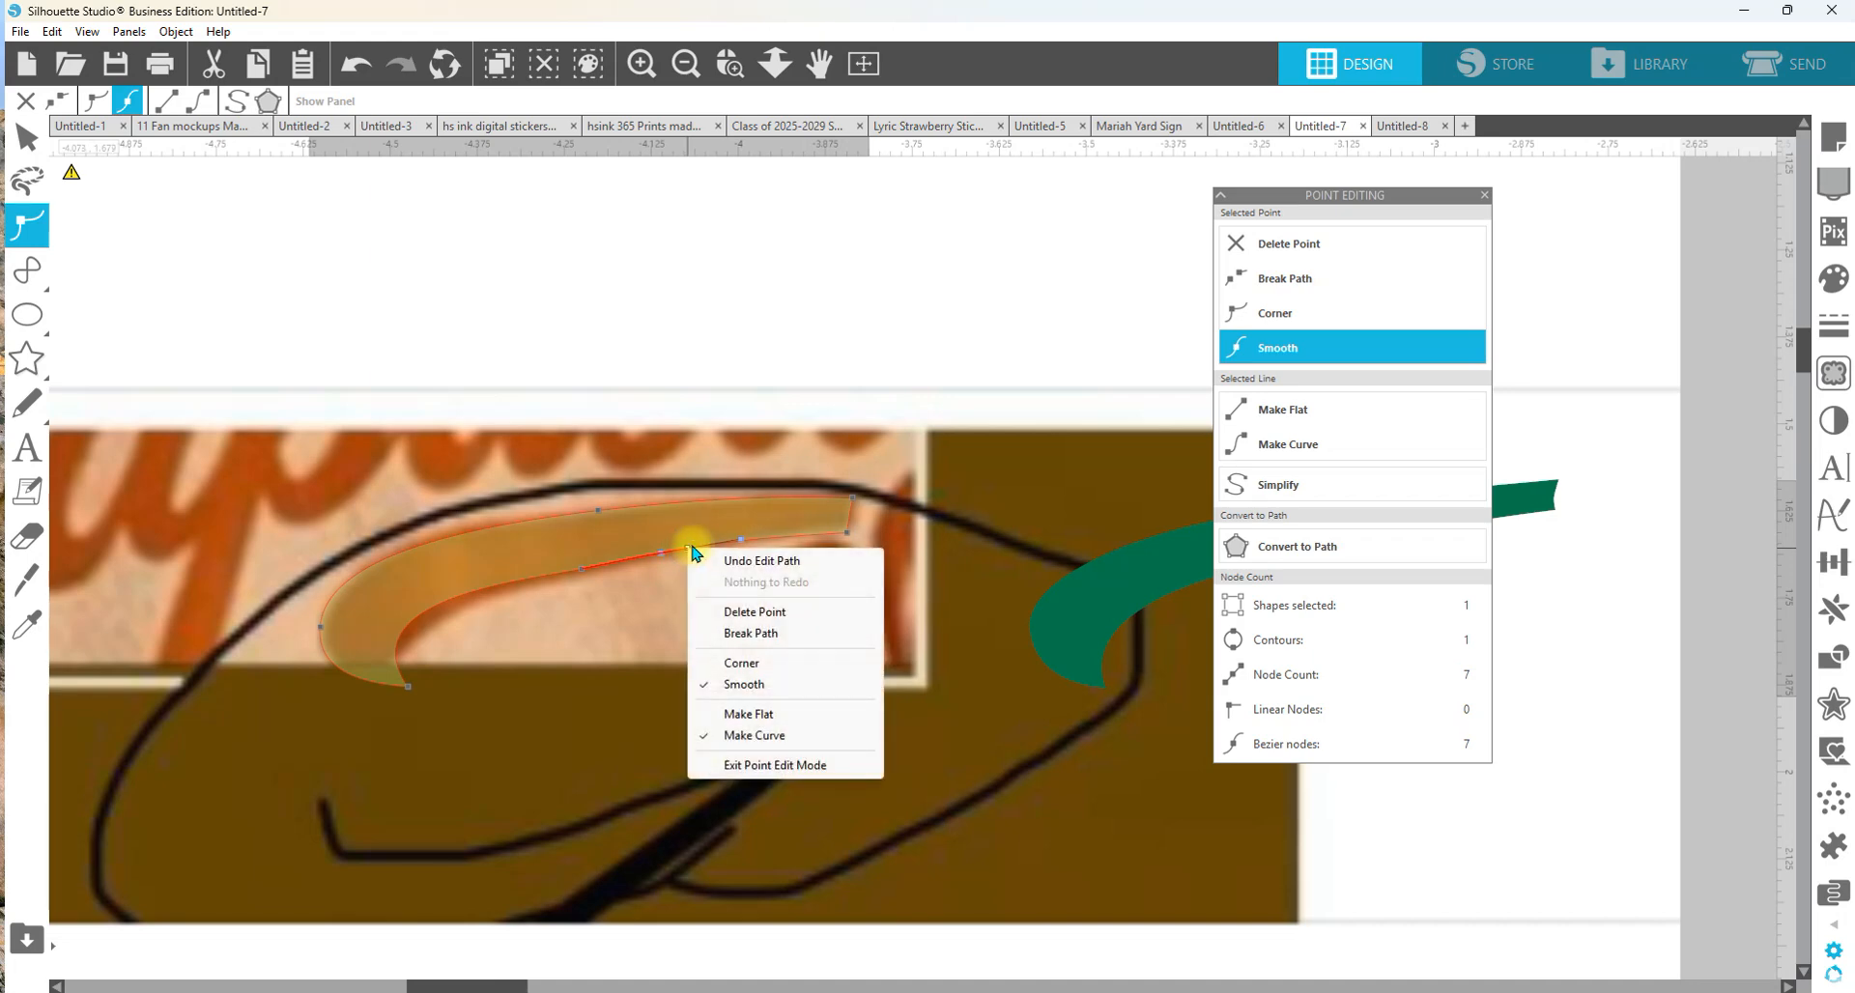
pyautogui.click(744, 539)
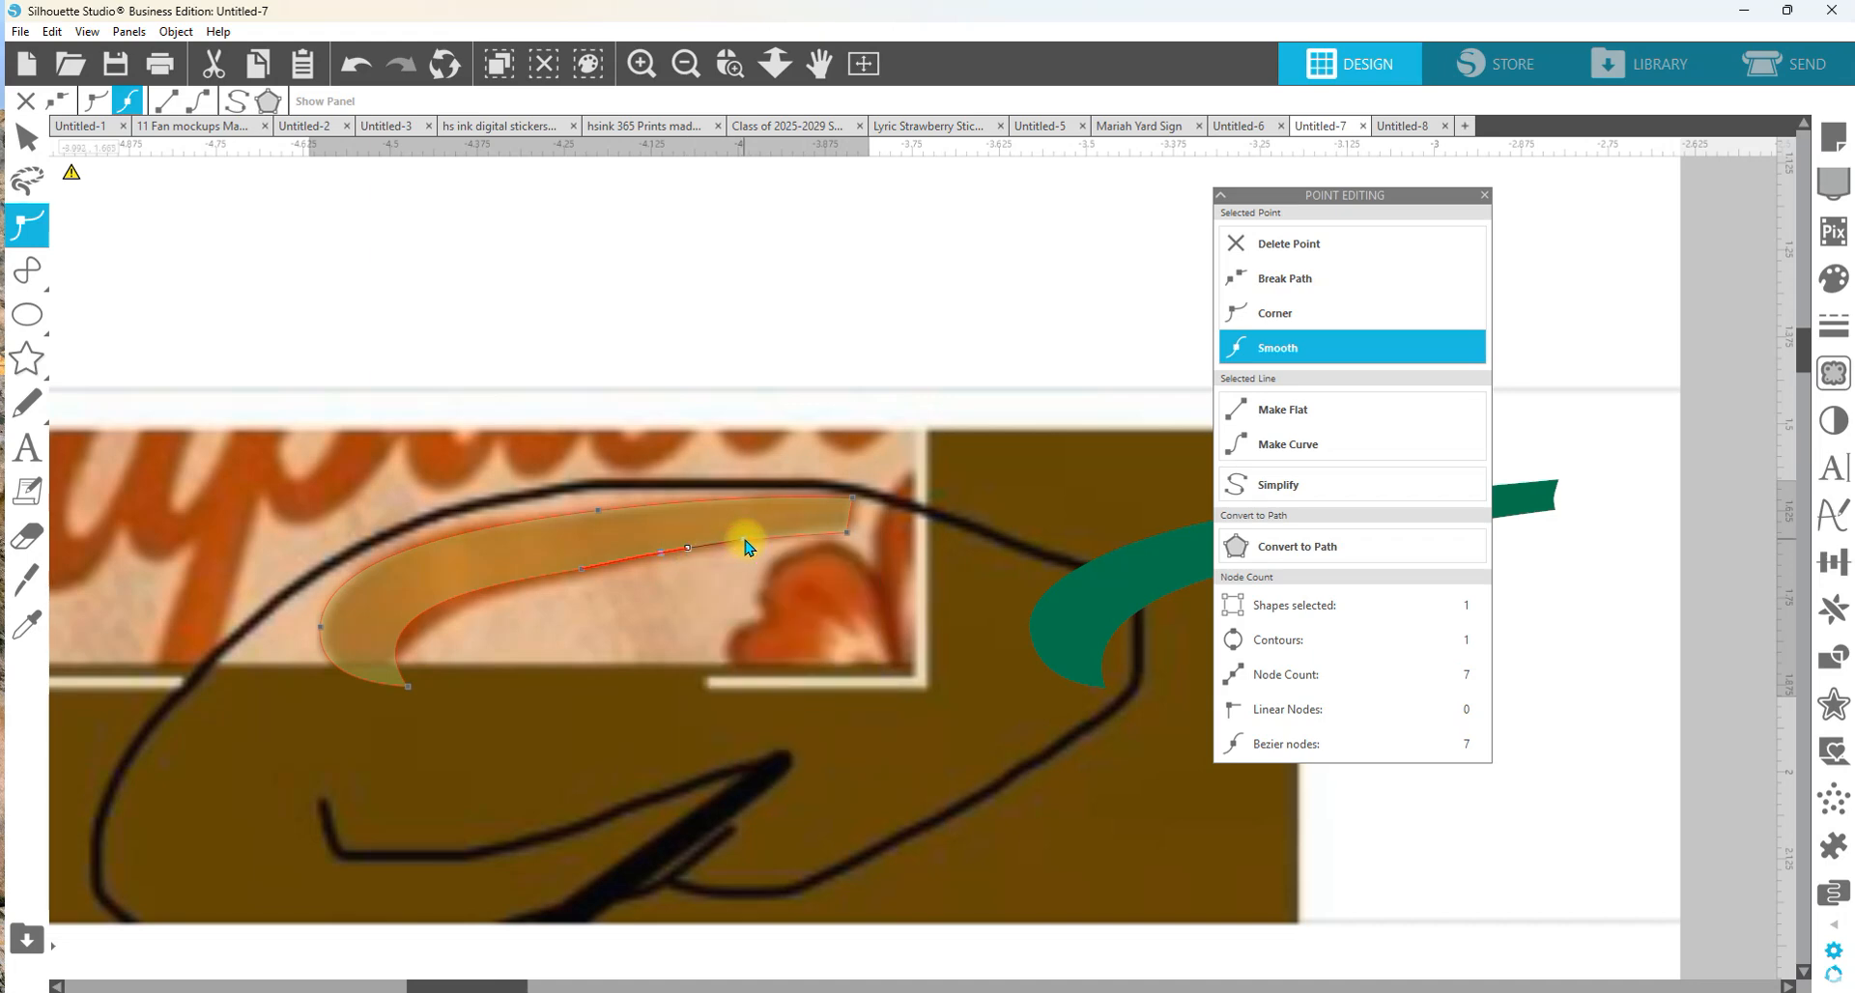
# - Add an edit point on the inner curve left of the lower-middle point and tune the lower-middle and bottom-end points' handles
pyautogui.doubleClick(483, 589)
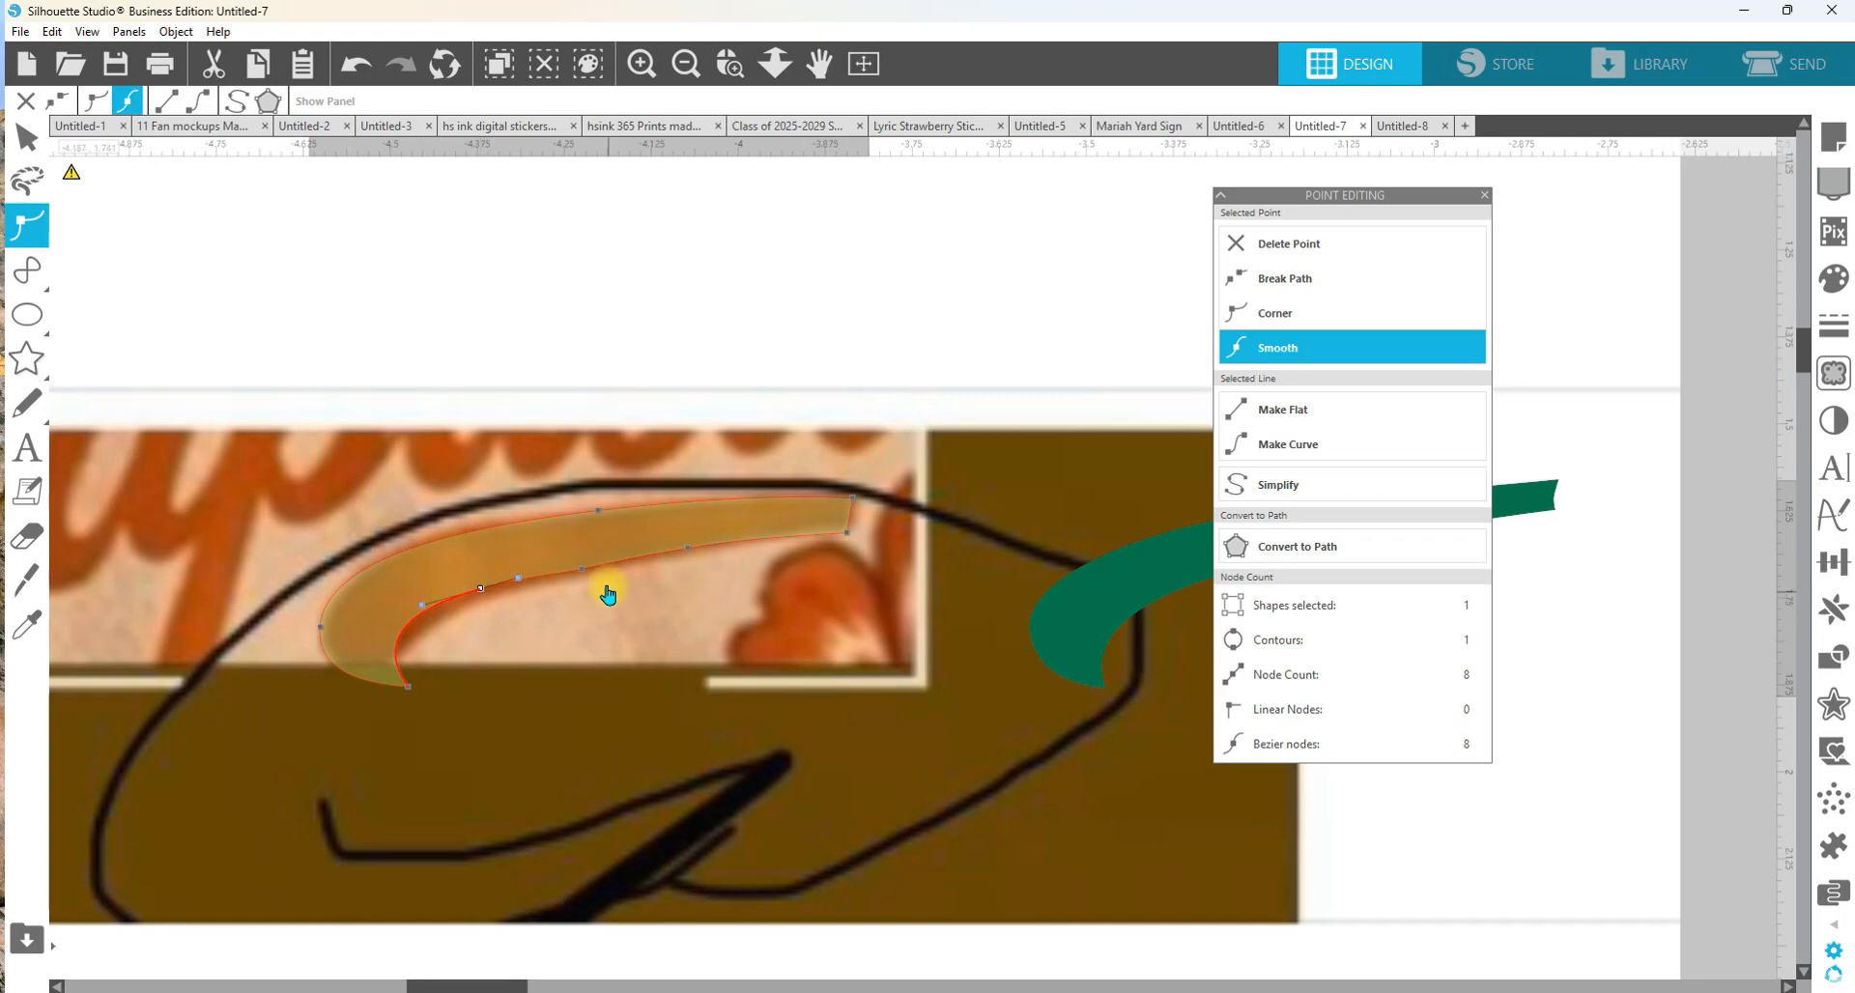
pyautogui.click(582, 568)
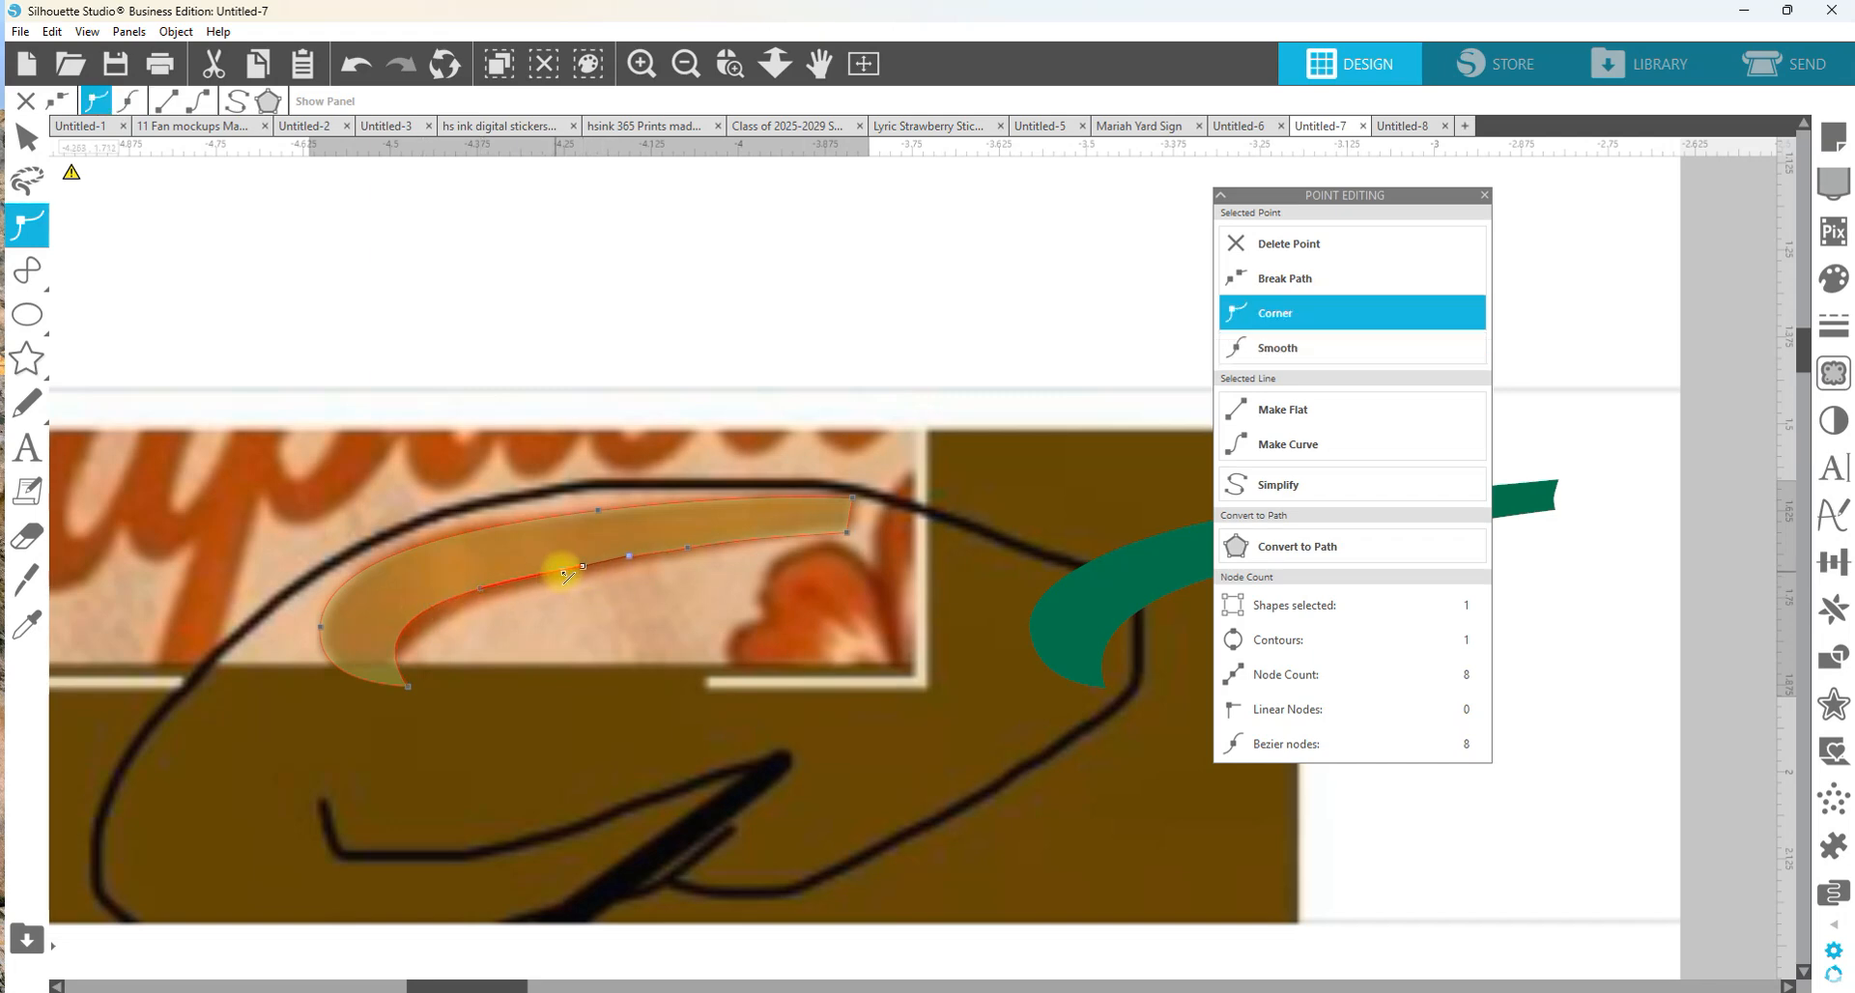
pyautogui.click(631, 558)
pyautogui.click(407, 687)
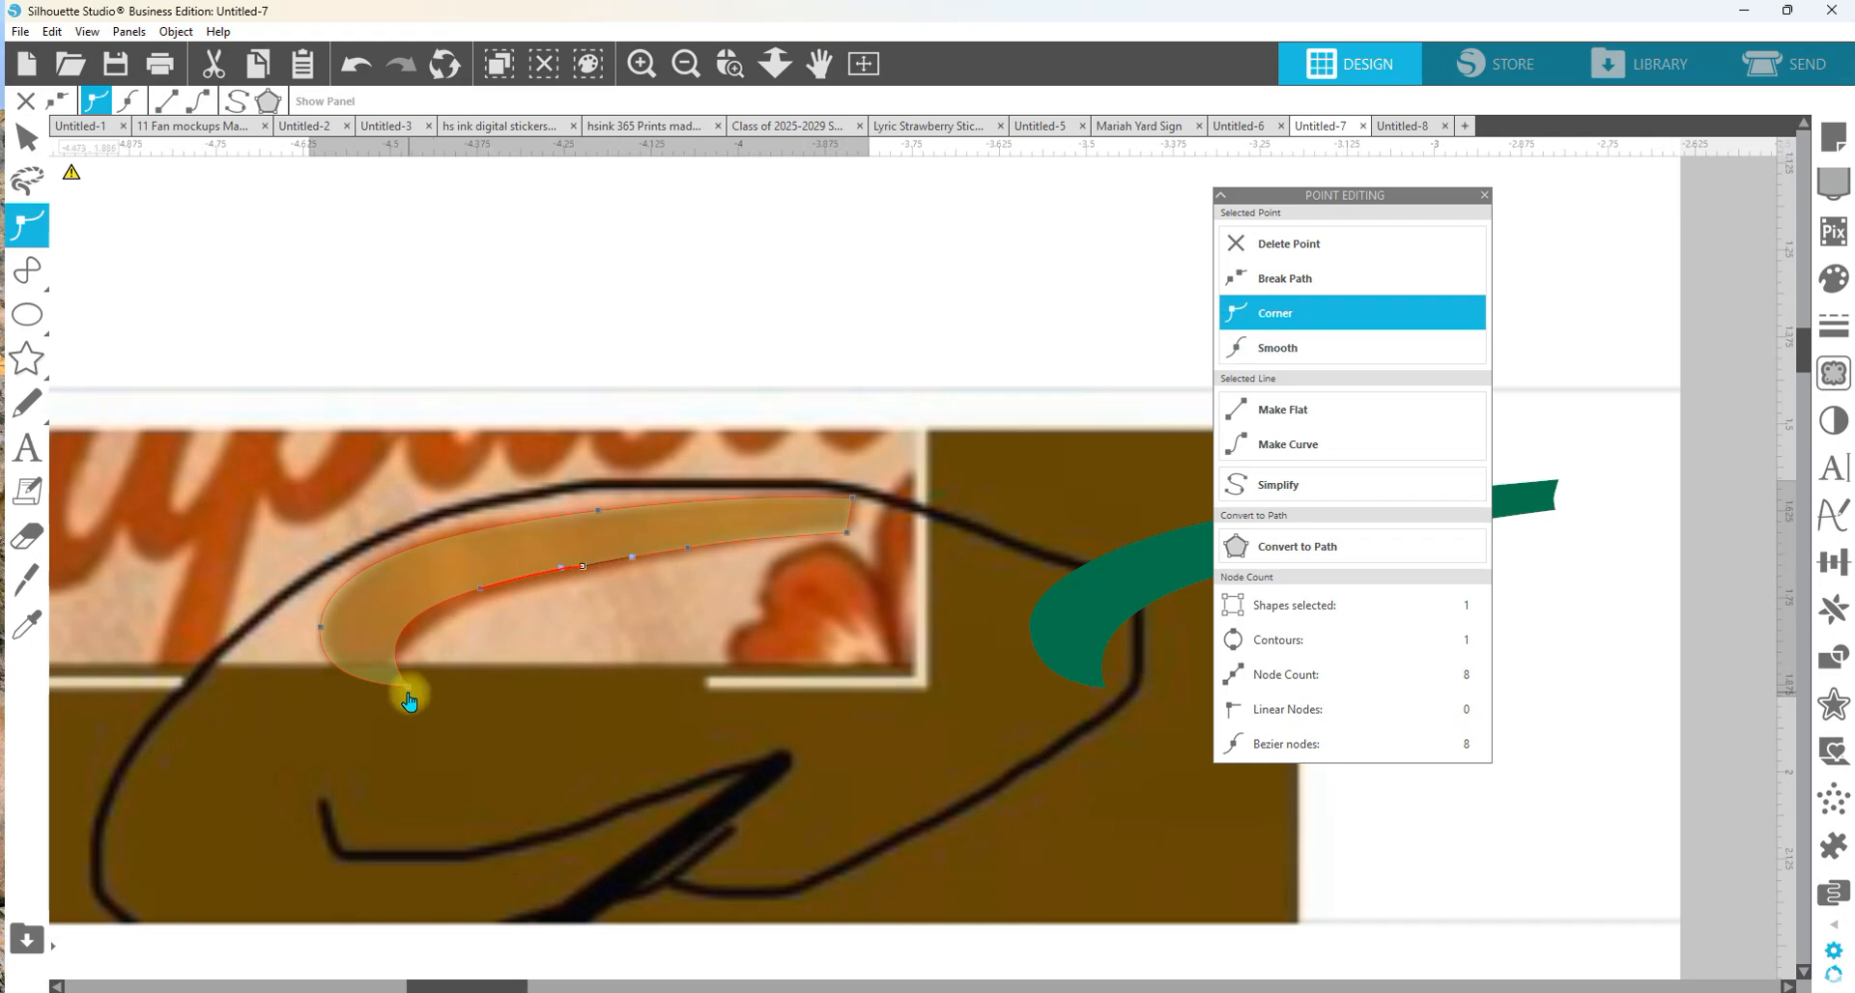
pyautogui.click(377, 638)
pyautogui.moveTo(382, 643); pyautogui.dragTo(375, 639)
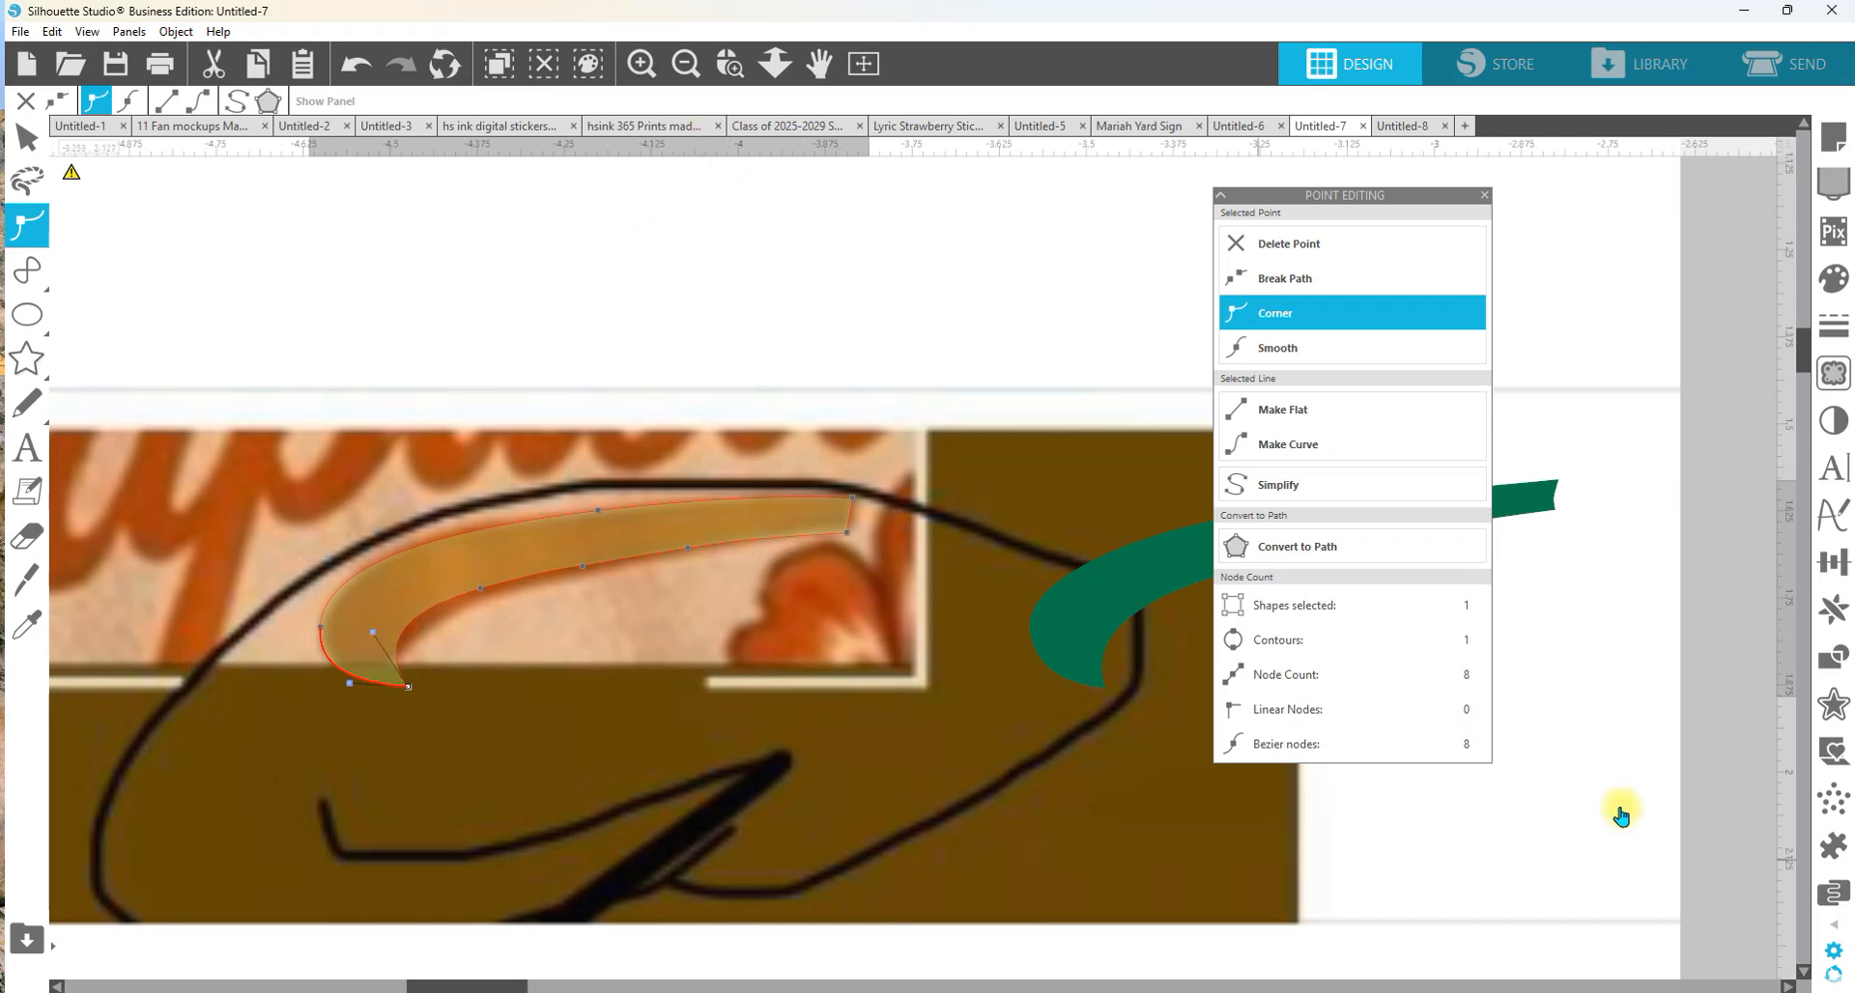
# - Finish point editing and set the swoosh's fill transparency to 0.0%
pyautogui.click(1729, 756)
pyautogui.click(600, 532)
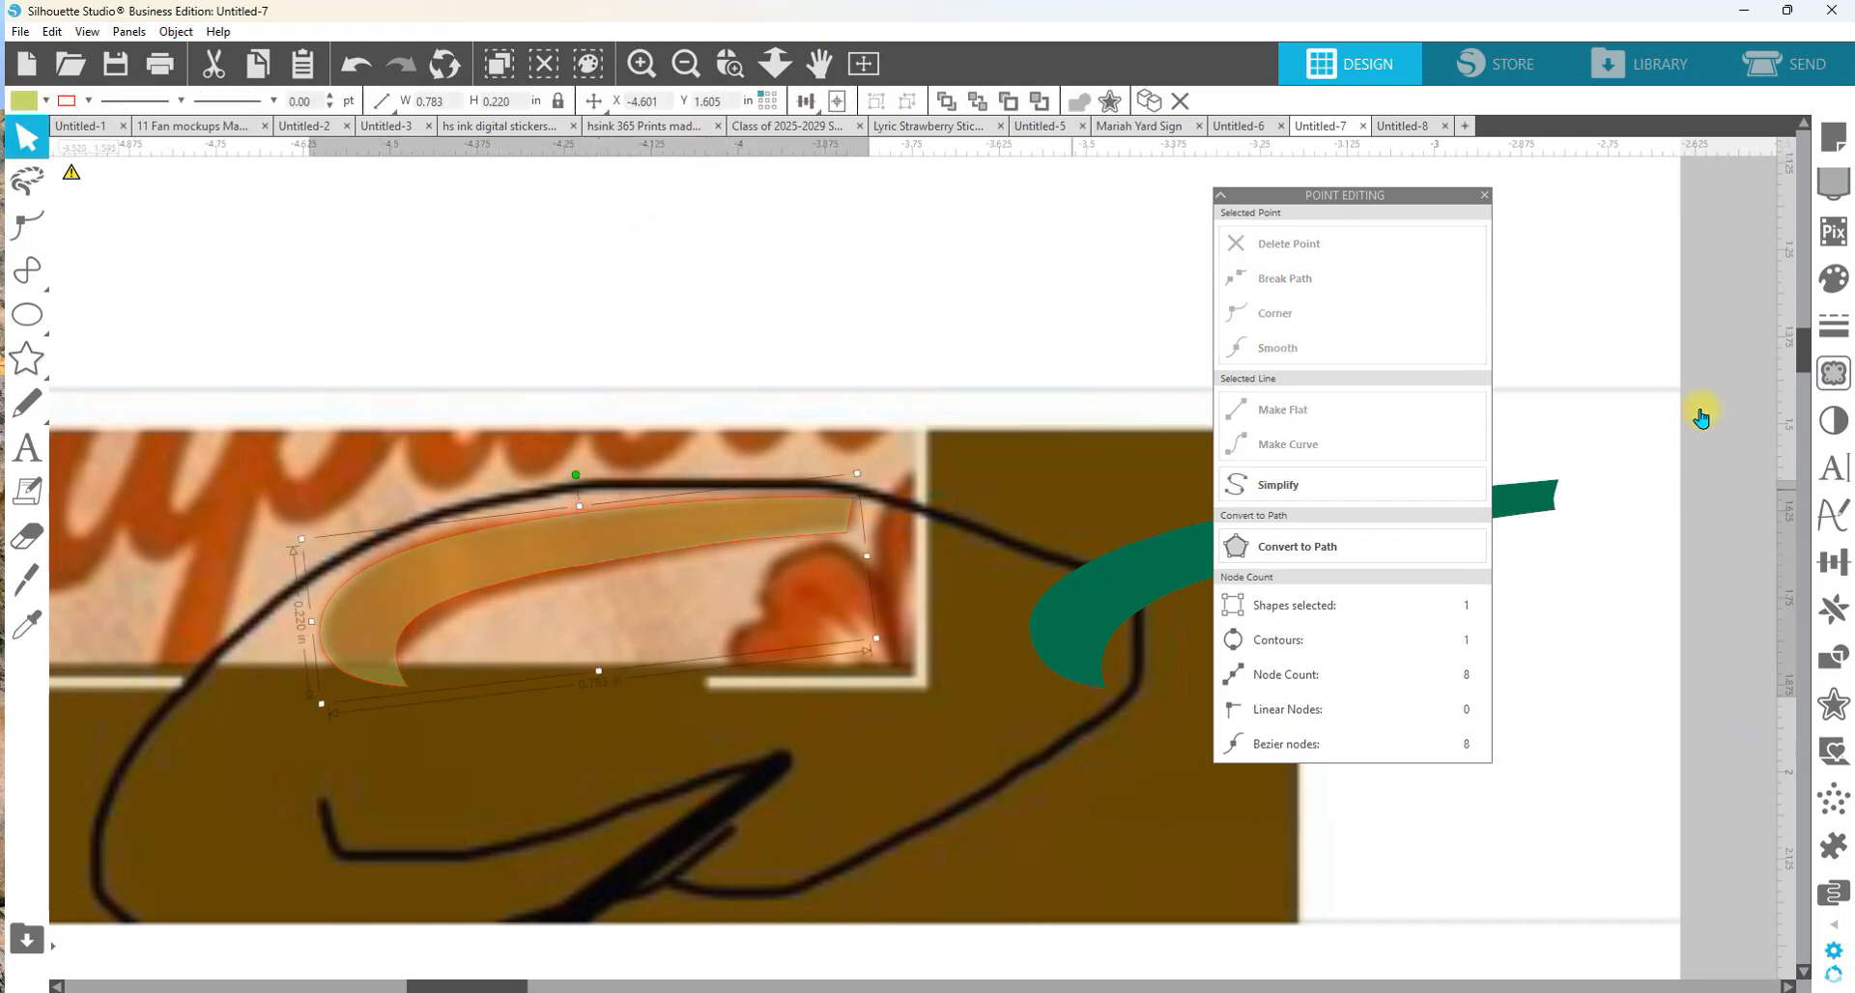
pyautogui.click(1833, 279)
pyautogui.moveTo(1648, 504); pyautogui.dragTo(1203, 512)
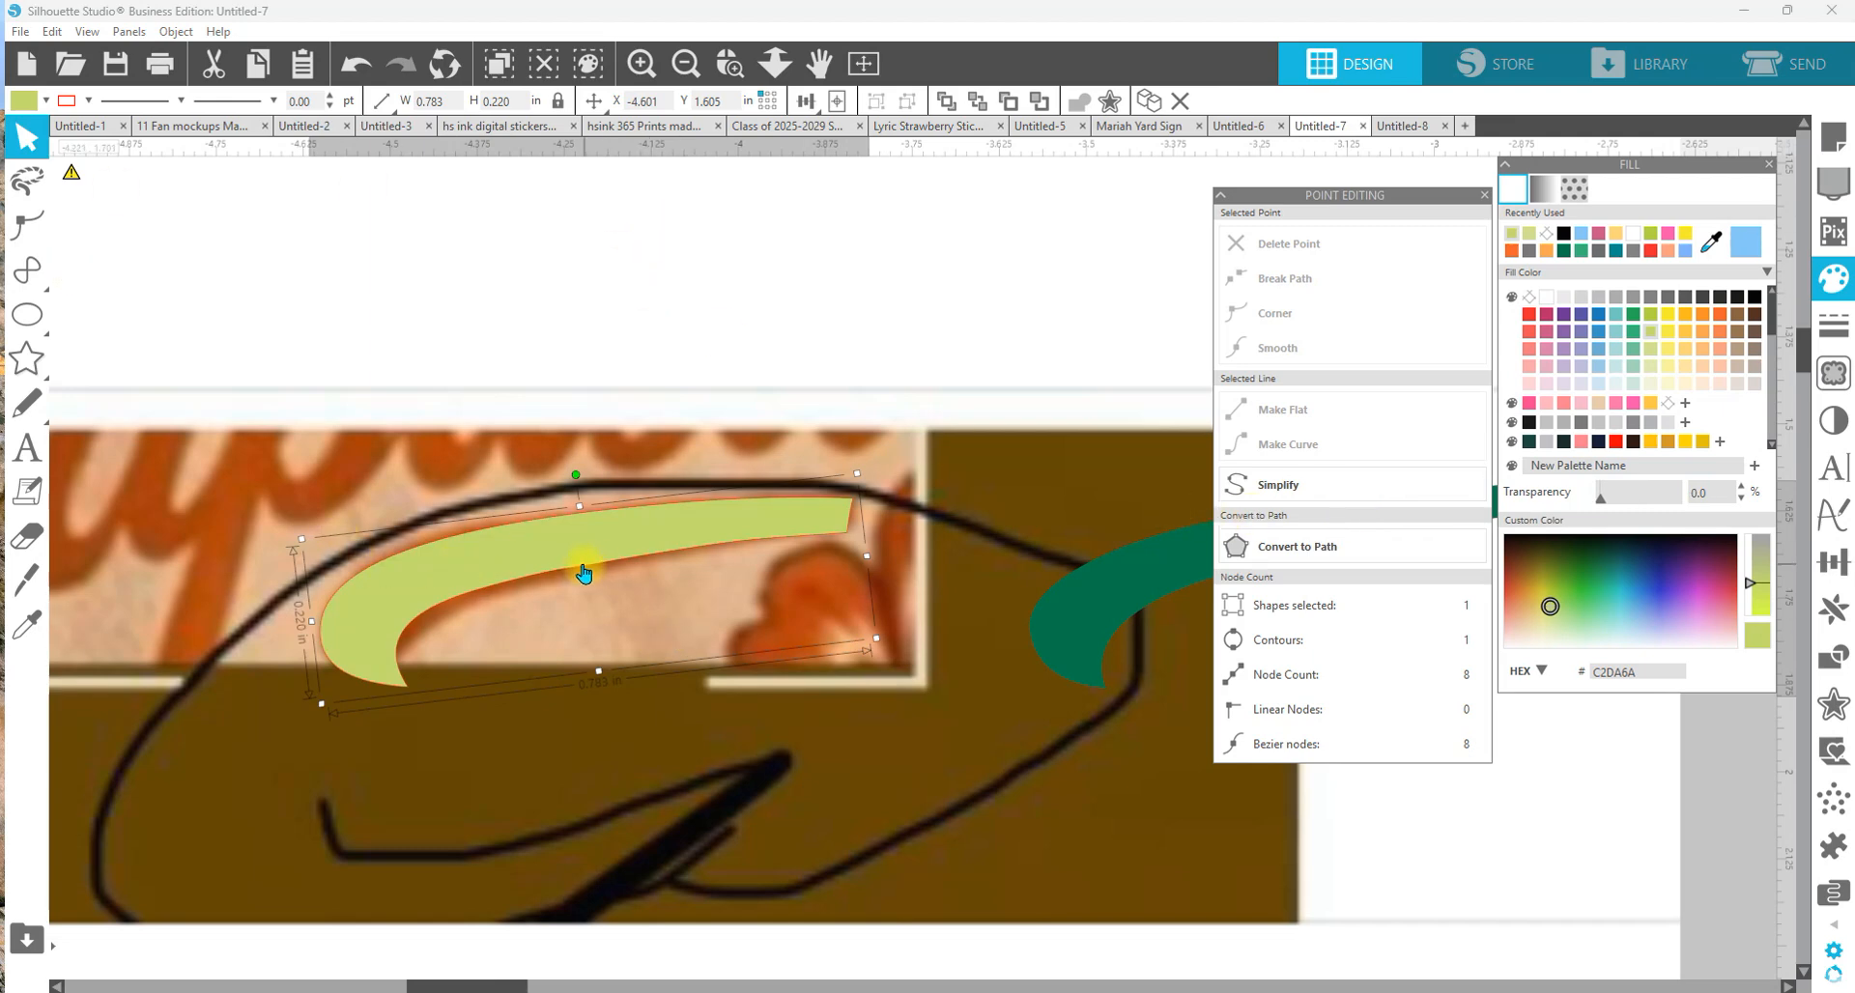
# - Reopen the swoosh's edit points and refine its upper edge with the leftmost point's upper handle and the top-middle point
pyautogui.doubleClick(531, 542)
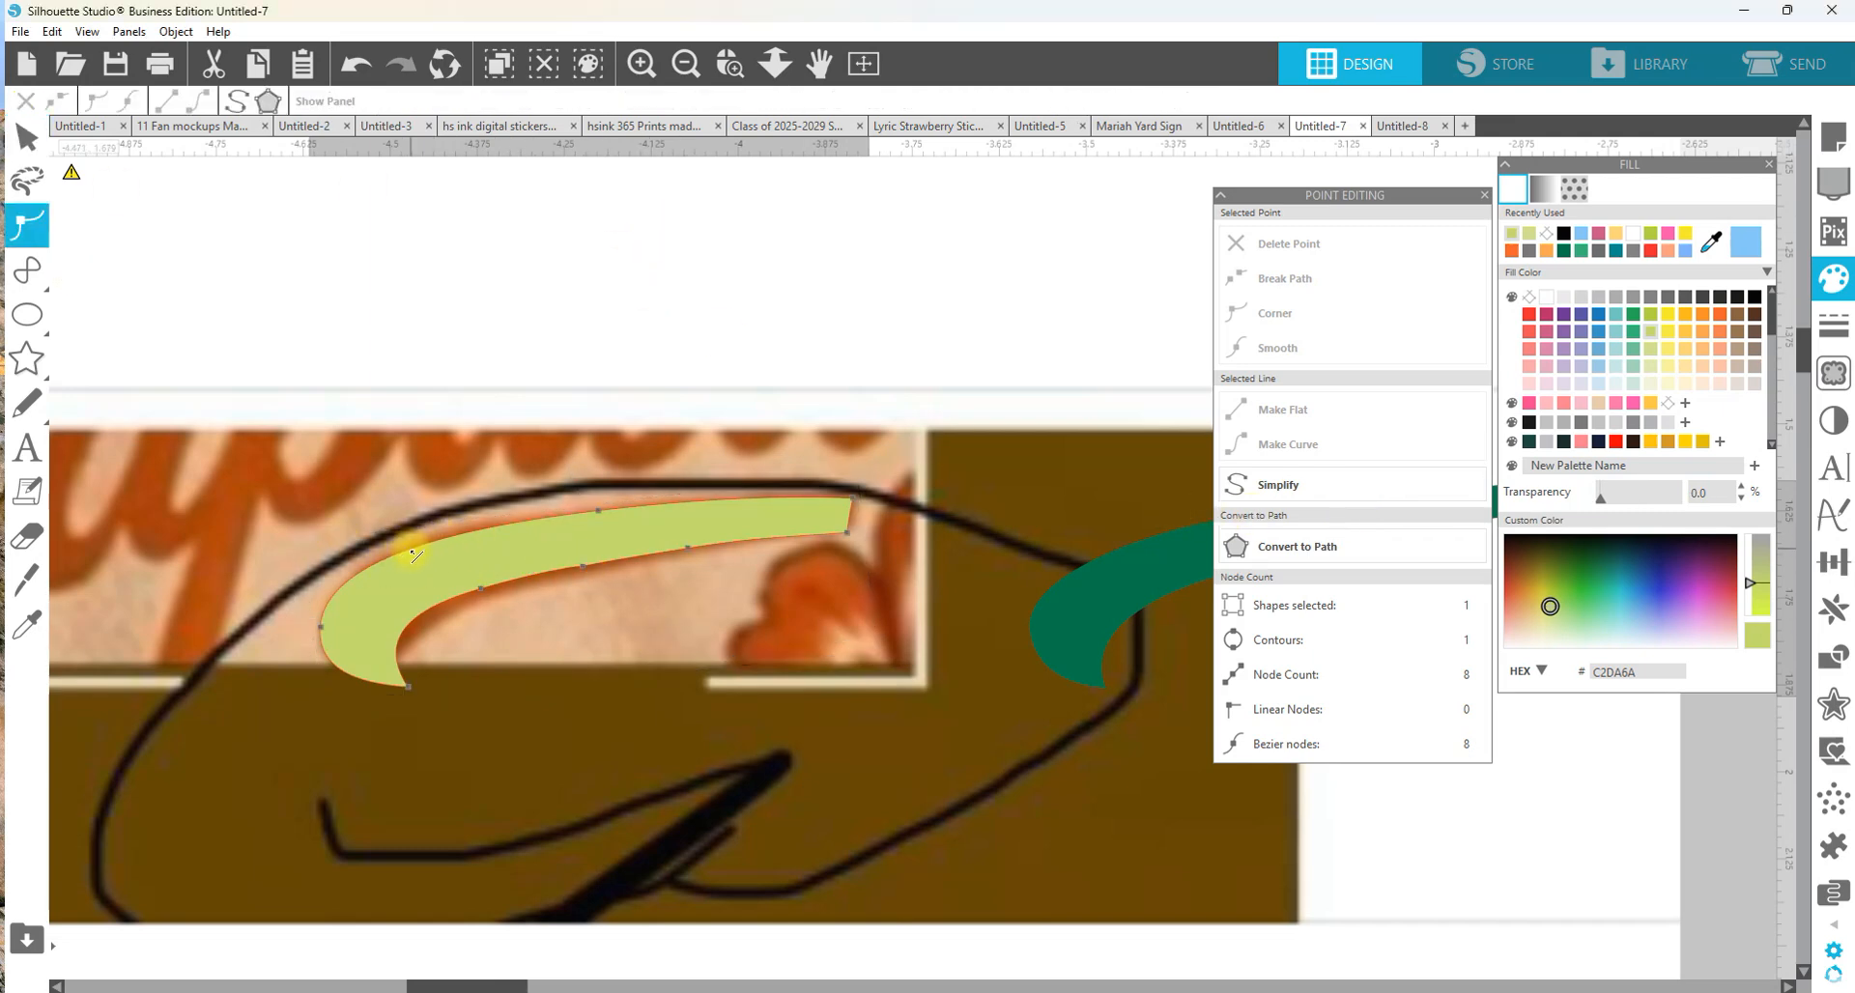
pyautogui.click(329, 592)
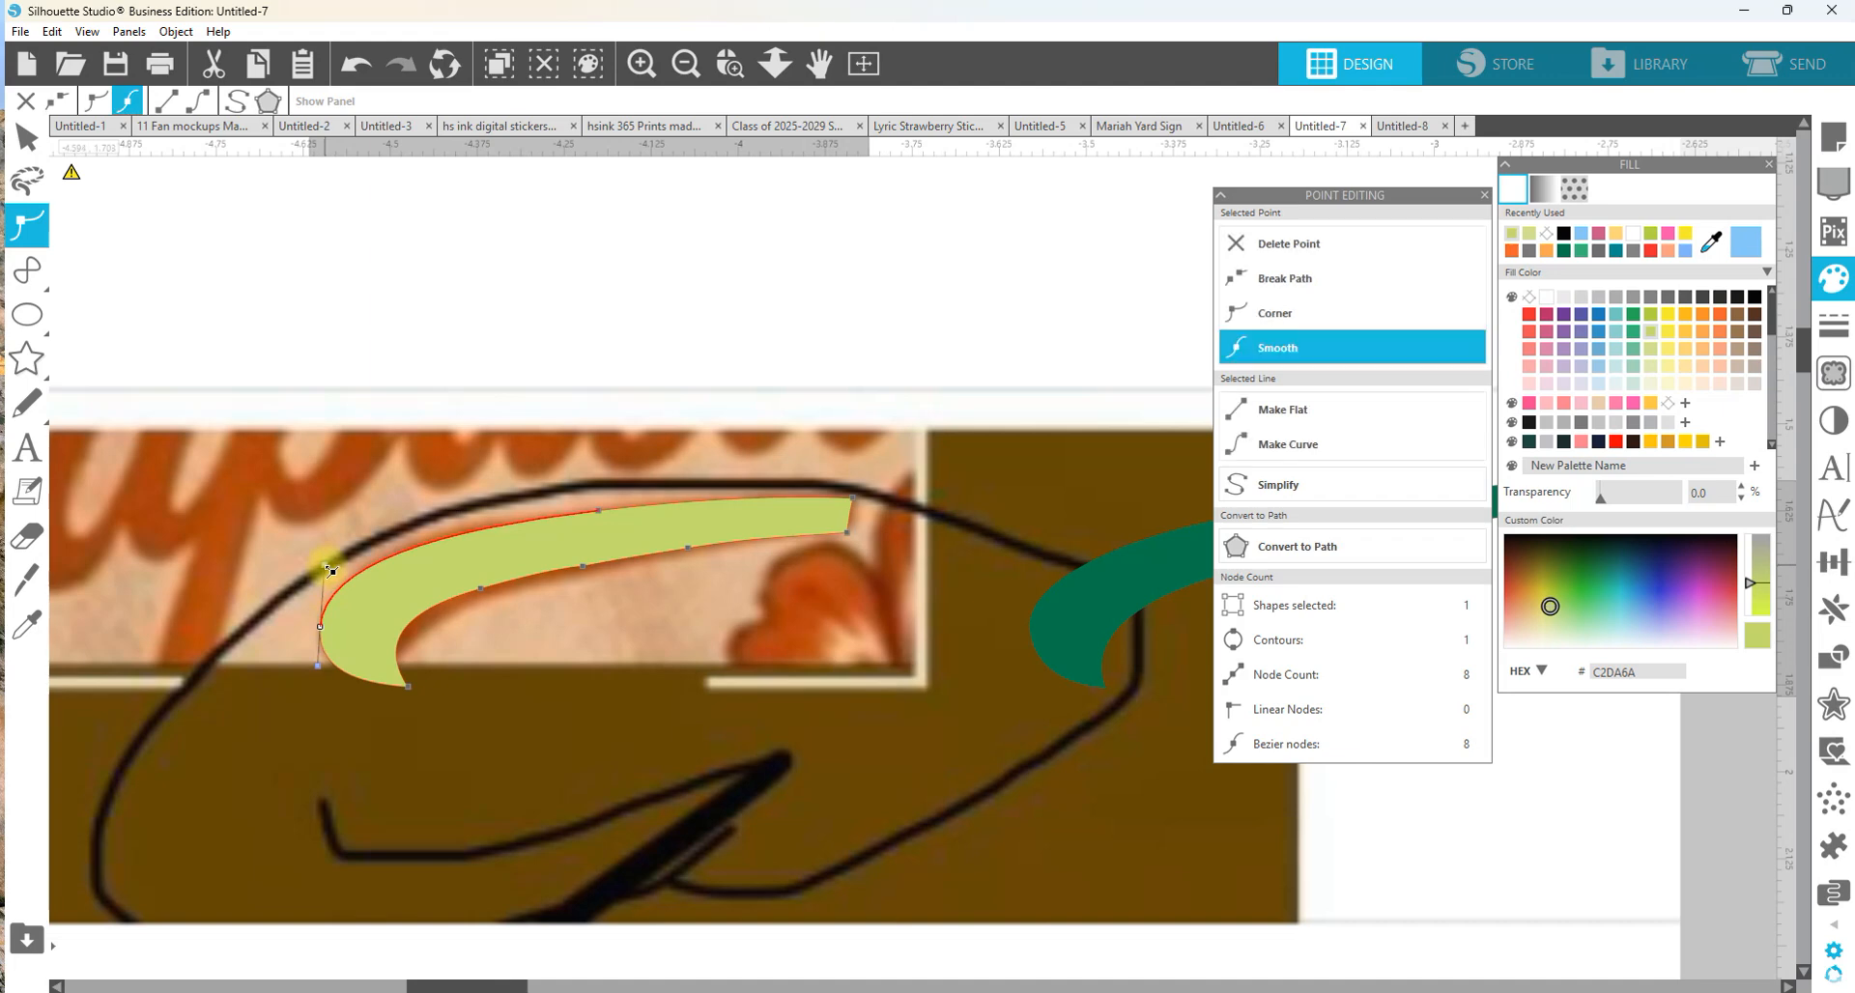
pyautogui.moveTo(324, 564); pyautogui.dragTo(325, 555)
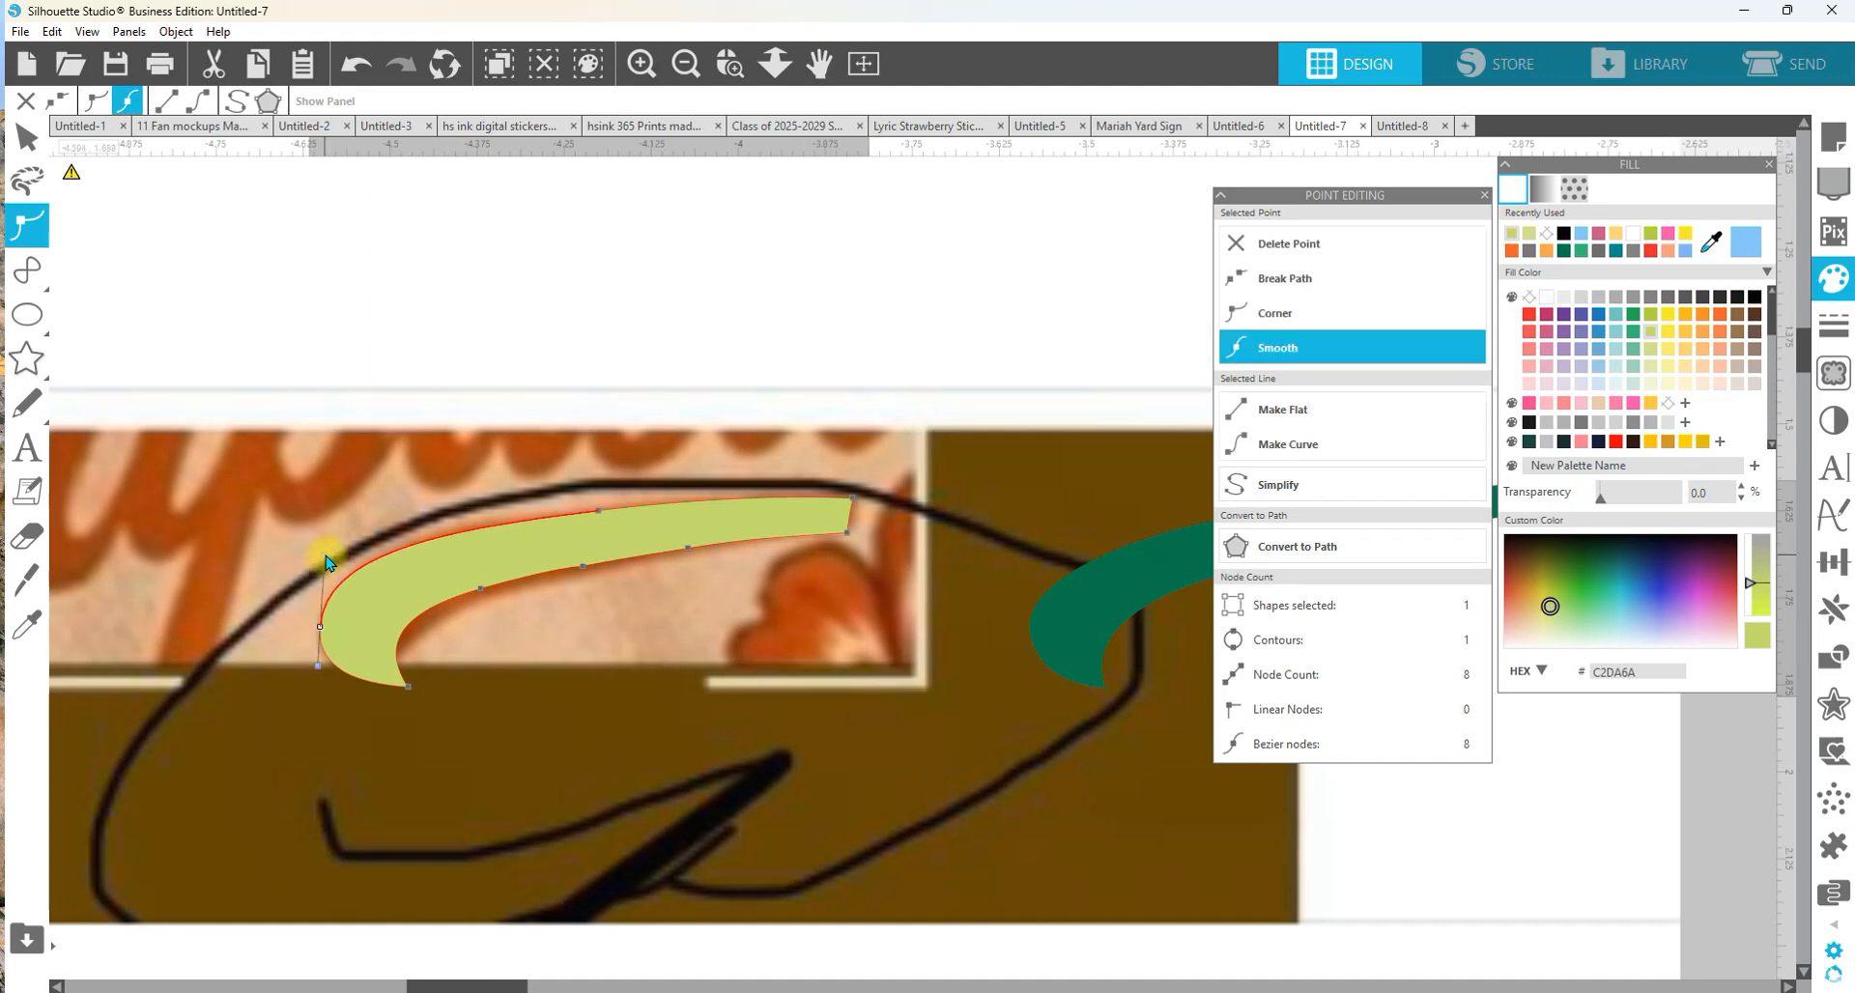
pyautogui.click(599, 507)
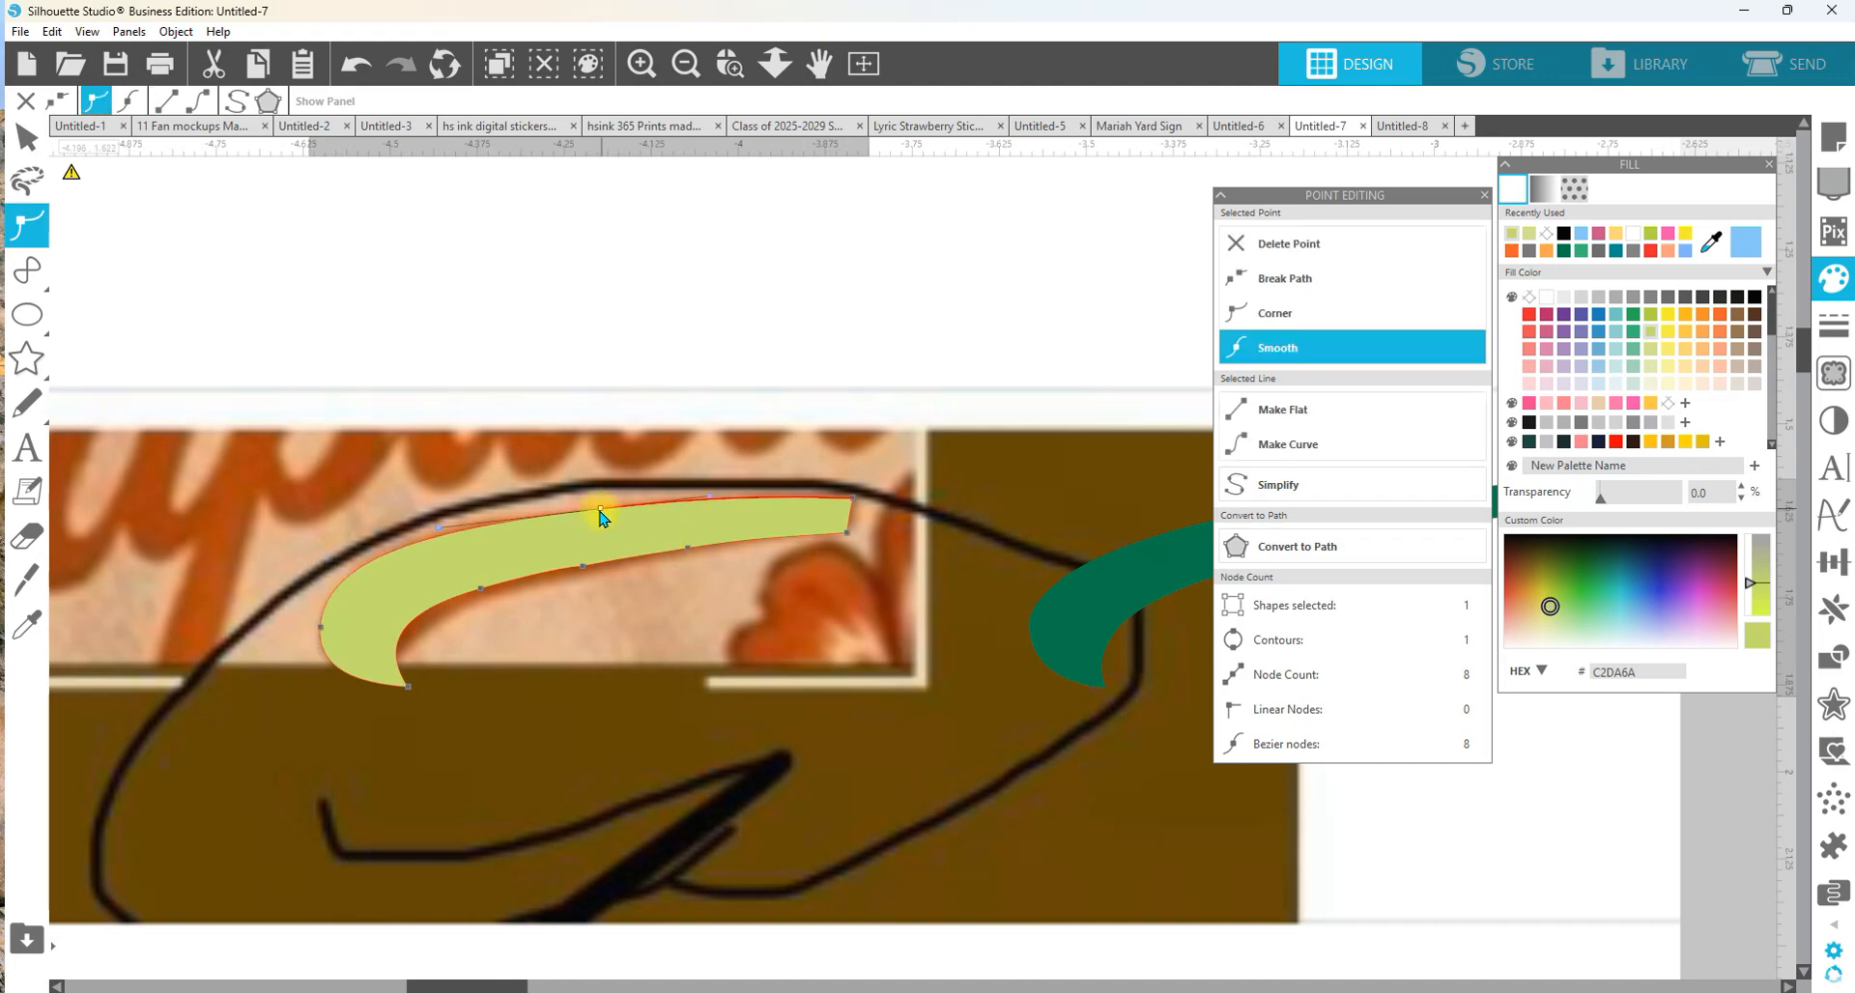
# - Refine the swoosh's lower edge at its two middle points, adjust the bottom-end point's inner handle, and finish point editing
pyautogui.click(582, 566)
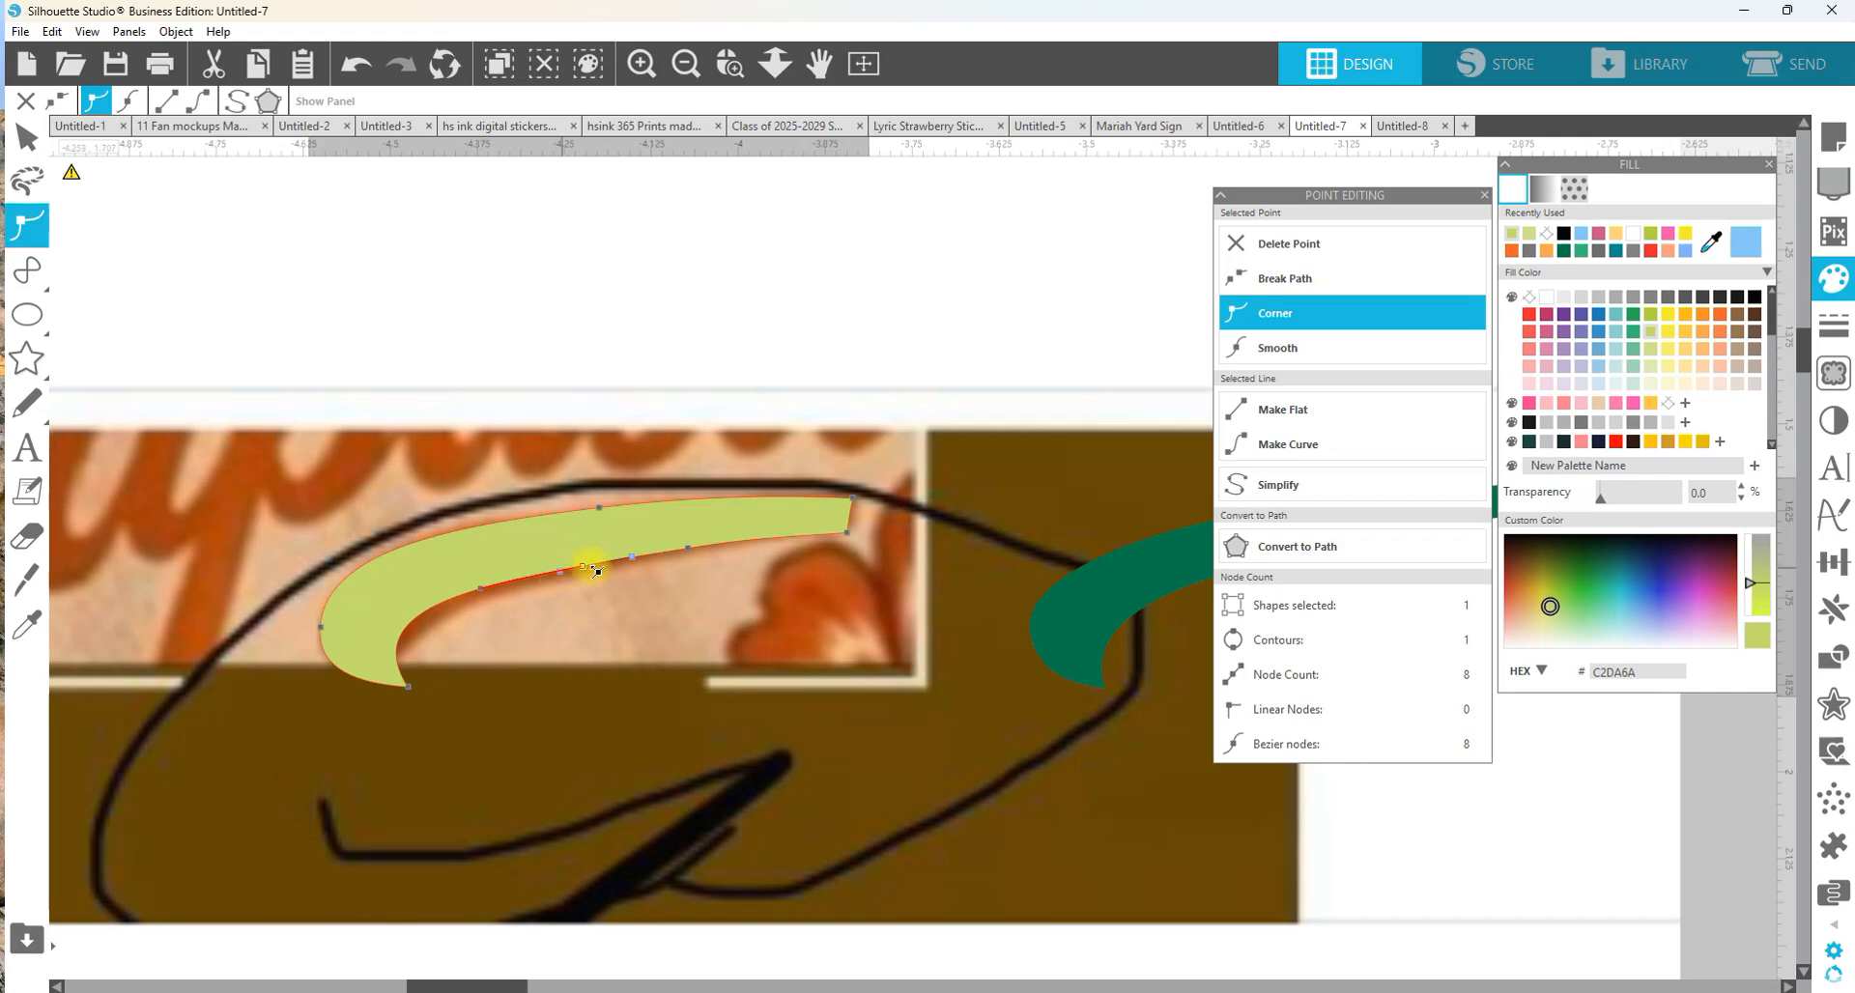
pyautogui.click(687, 548)
pyautogui.click(747, 540)
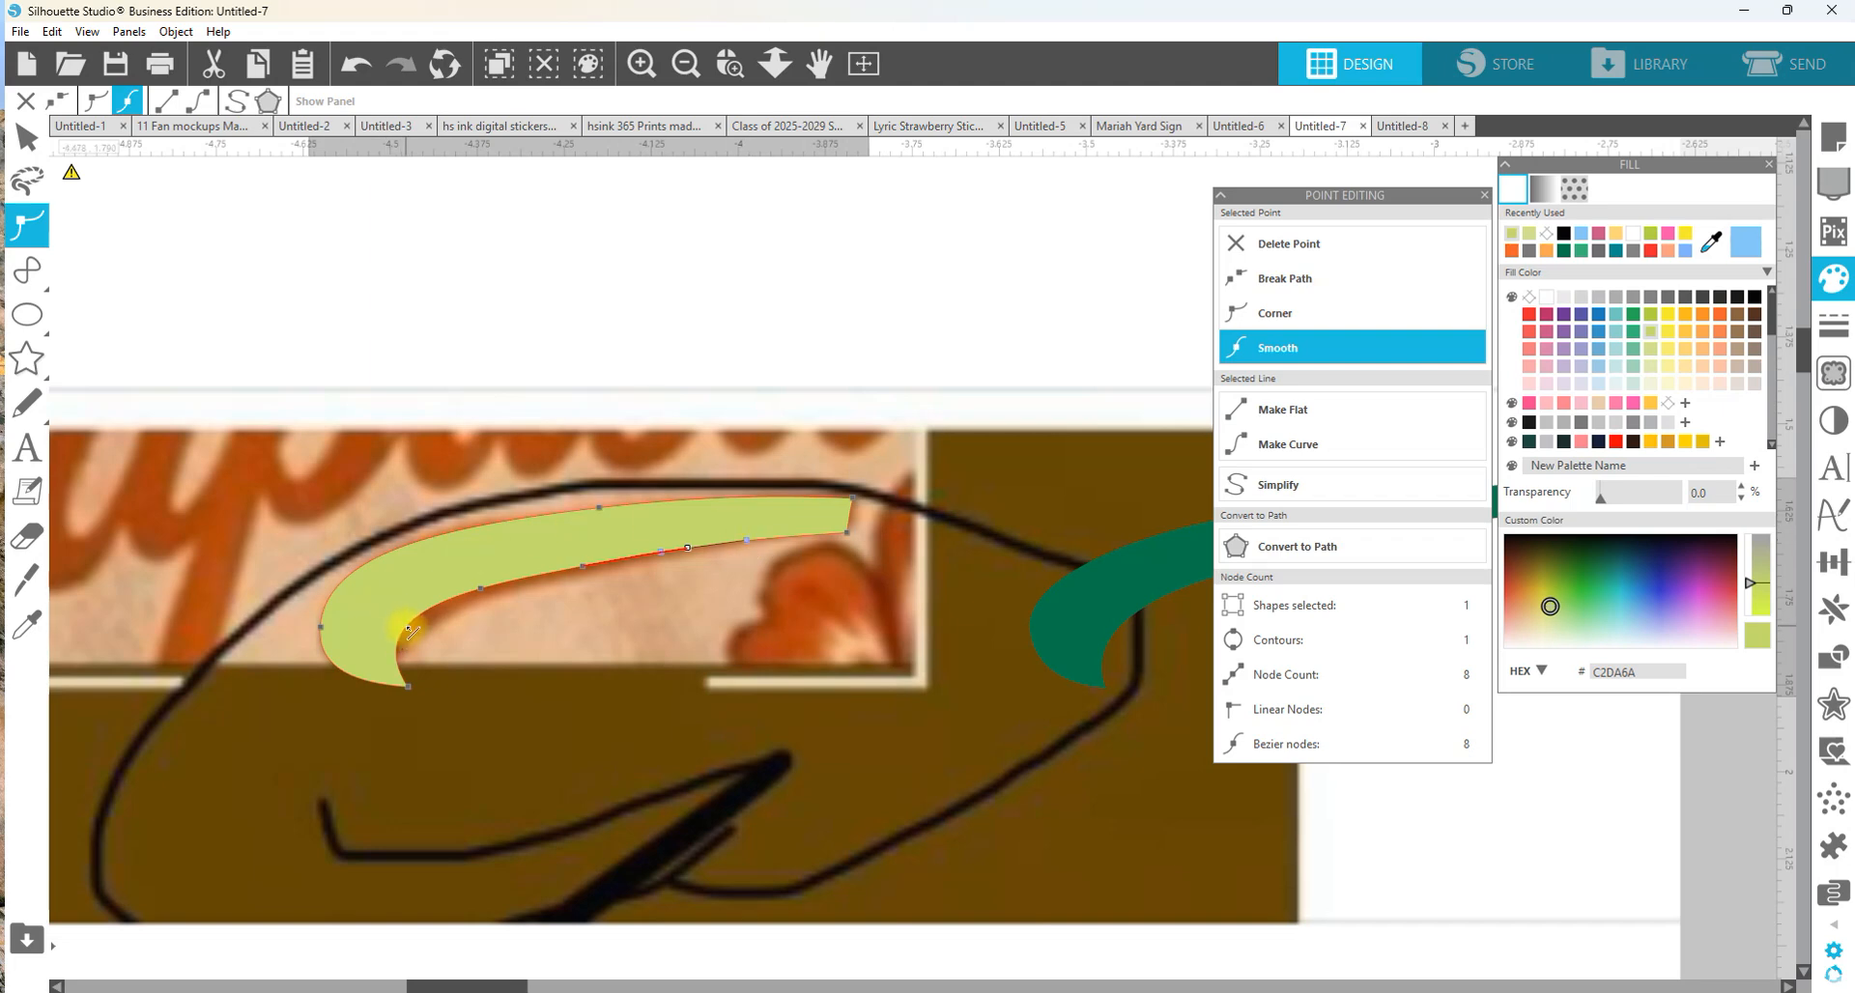
pyautogui.click(410, 688)
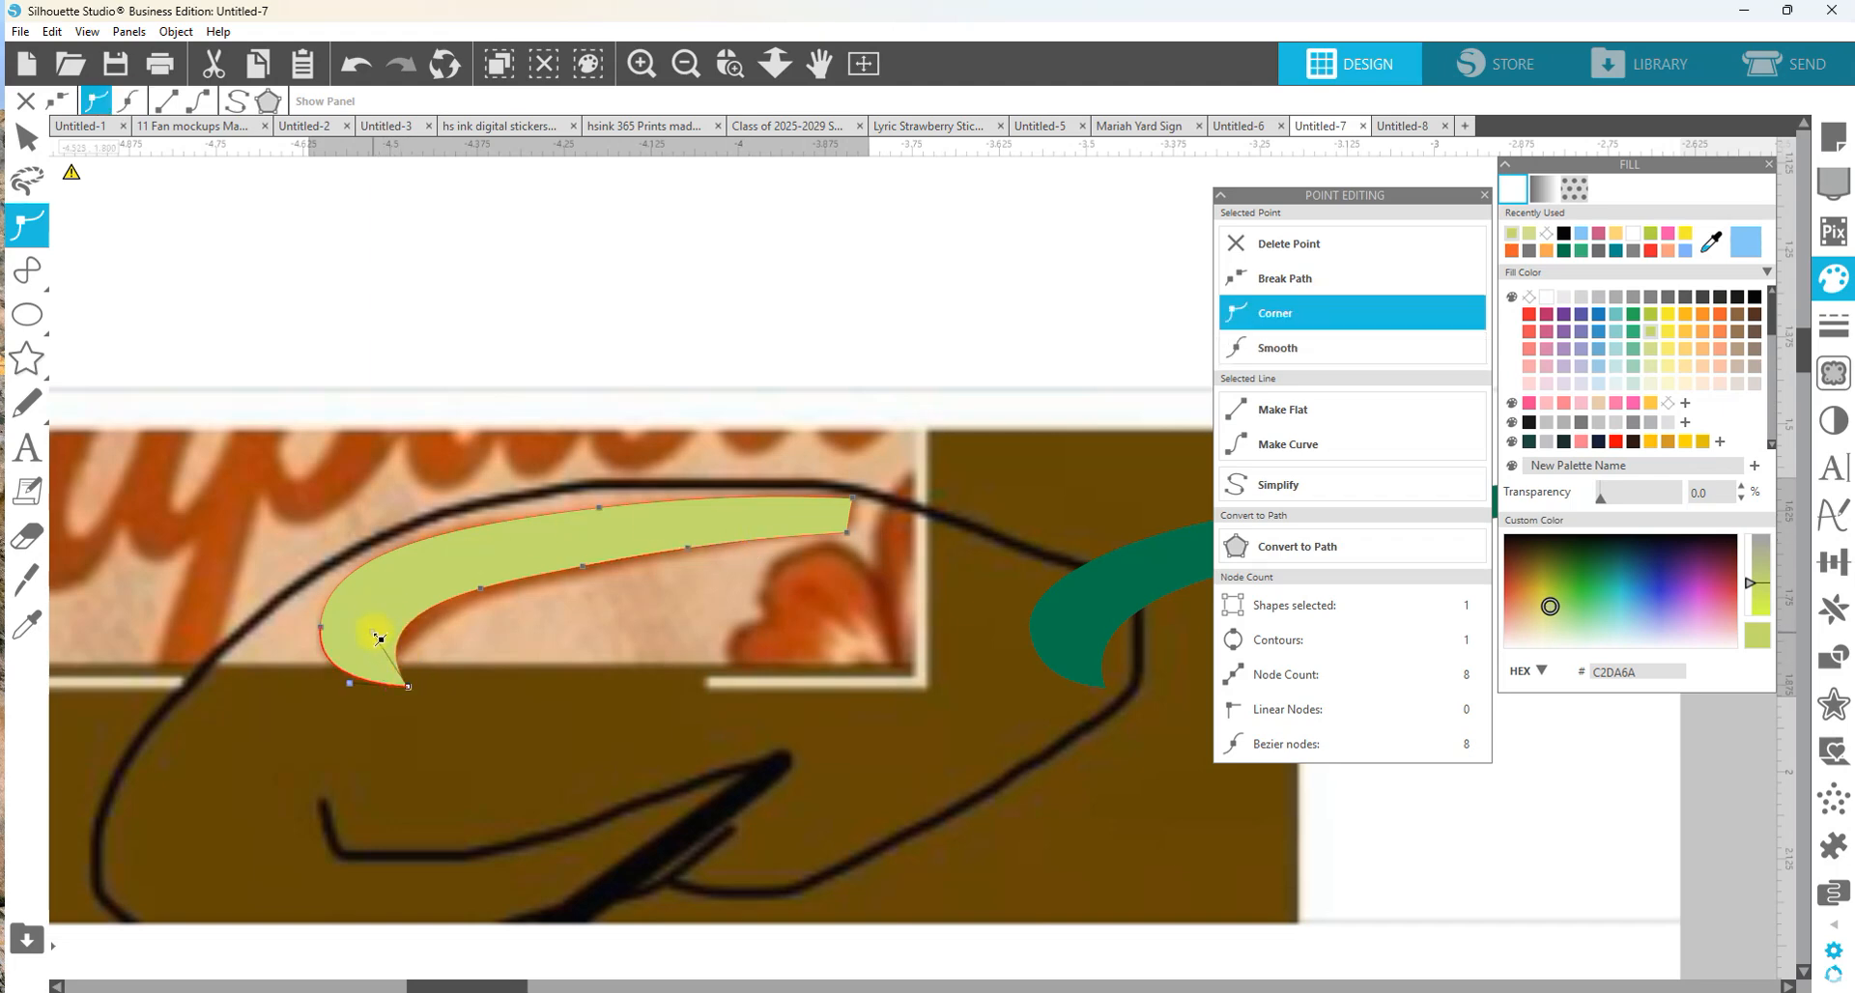
pyautogui.moveTo(384, 646)
pyautogui.mouseDown()
pyautogui.moveTo(344, 615)
pyautogui.moveTo(391, 646)
pyautogui.mouseUp()
pyautogui.click(1546, 841)
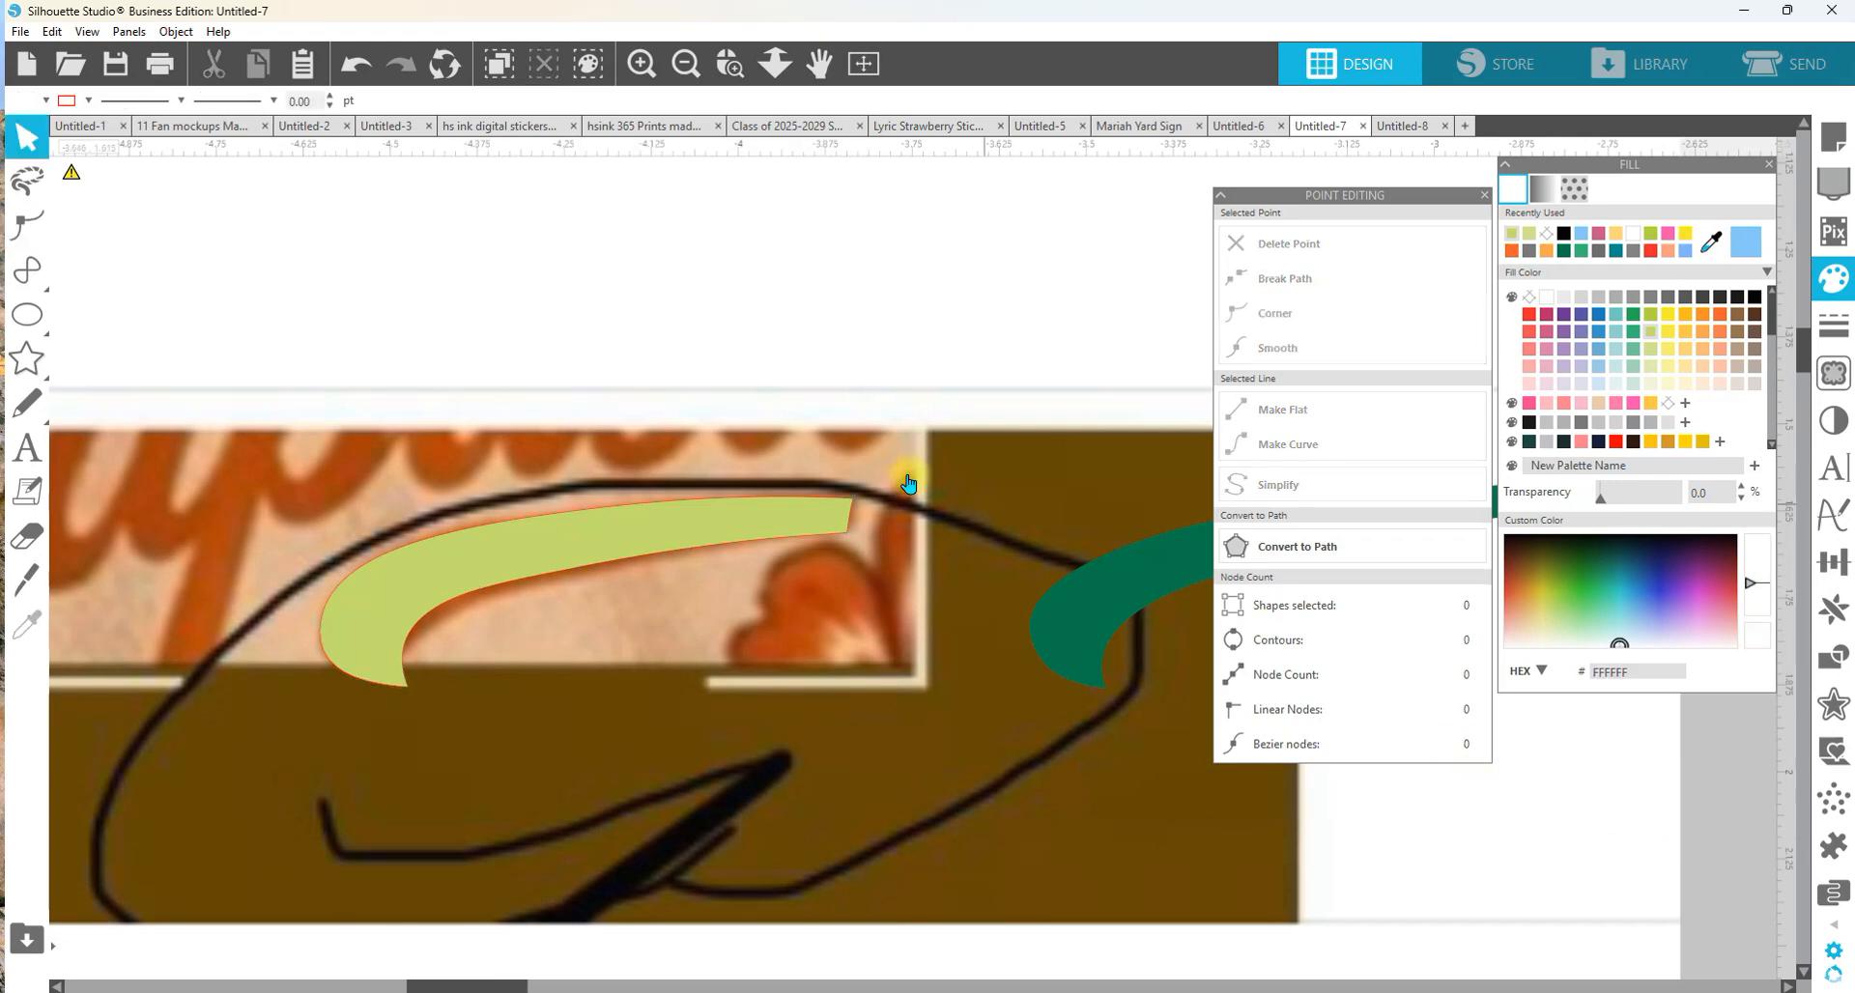